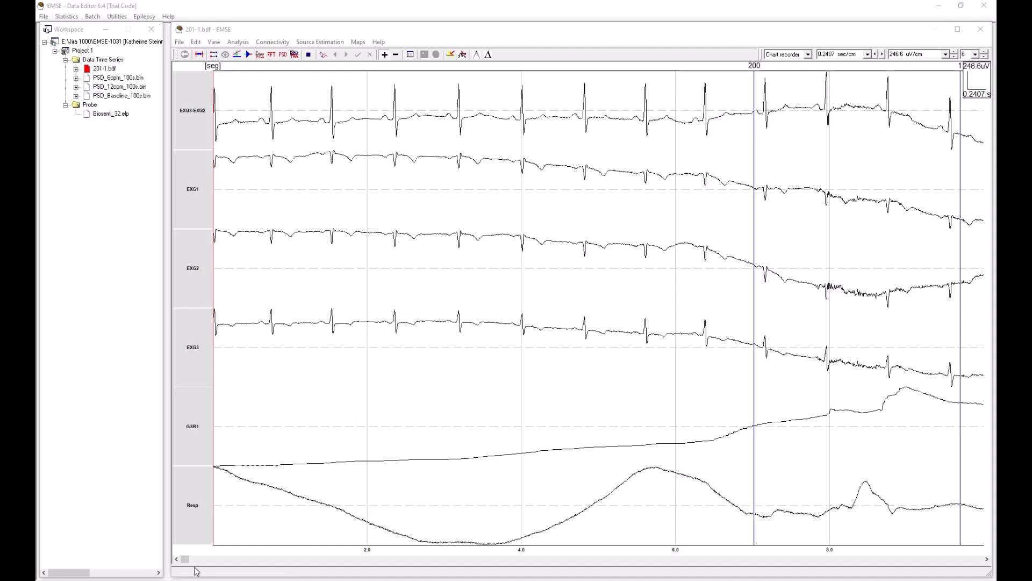
Step: Review which channels are switched on in the 201-1.bdf recording, including the EXG, GSR and Resp channels
left_click_drag(188, 560, 215, 560)
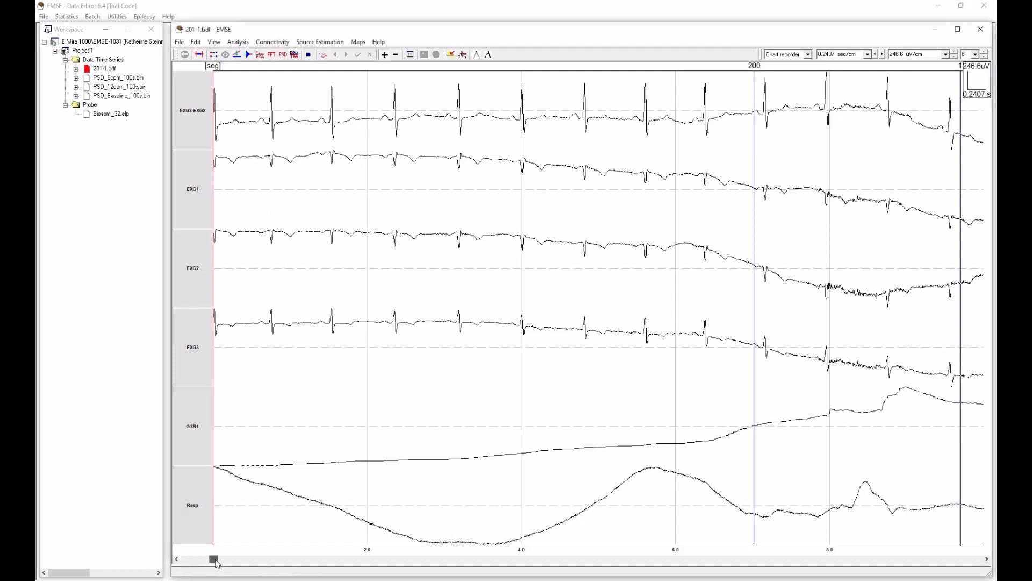
left_click(200, 45)
left_click(240, 79)
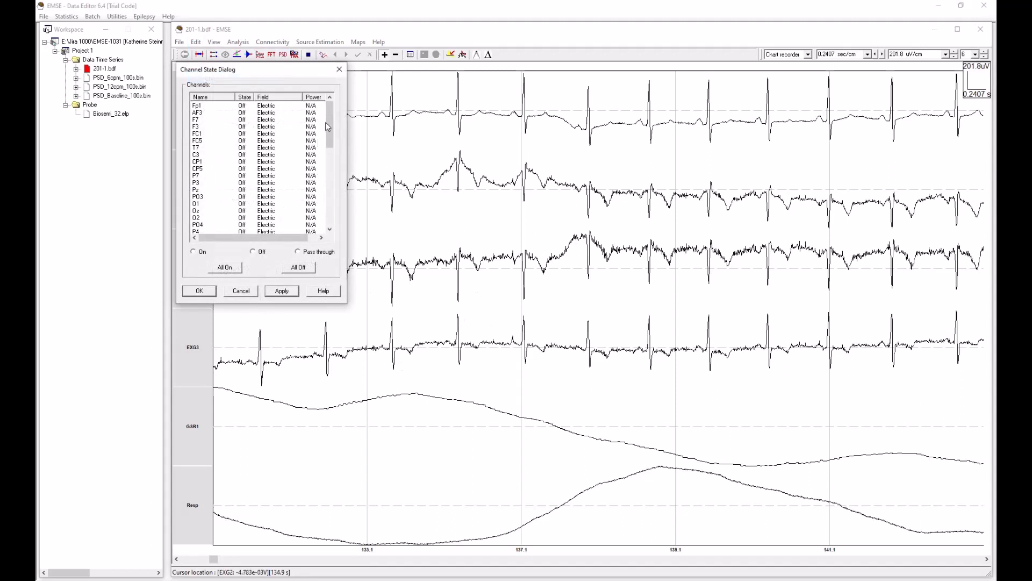
left_click_drag(328, 122, 334, 208)
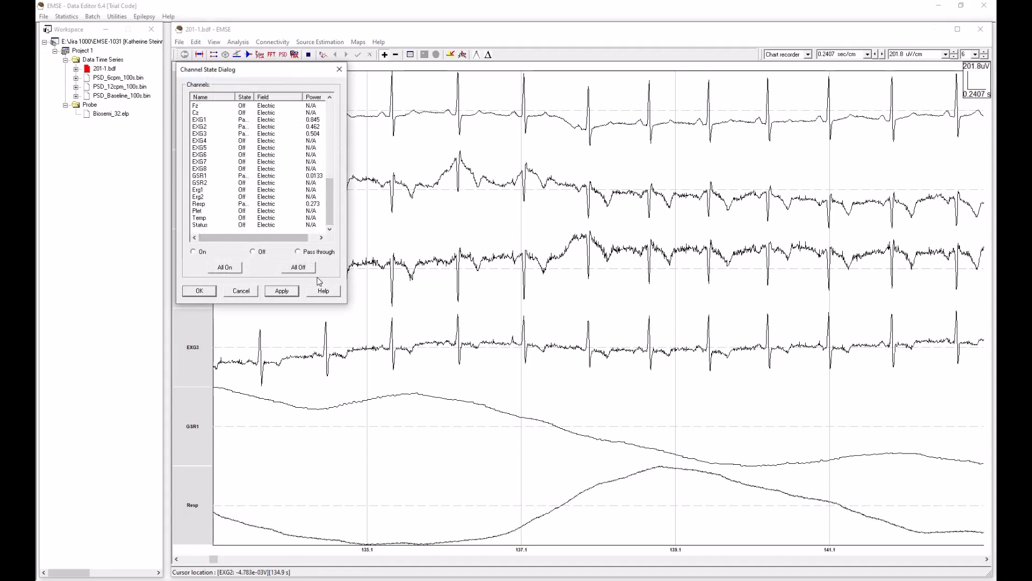
left_click(241, 290)
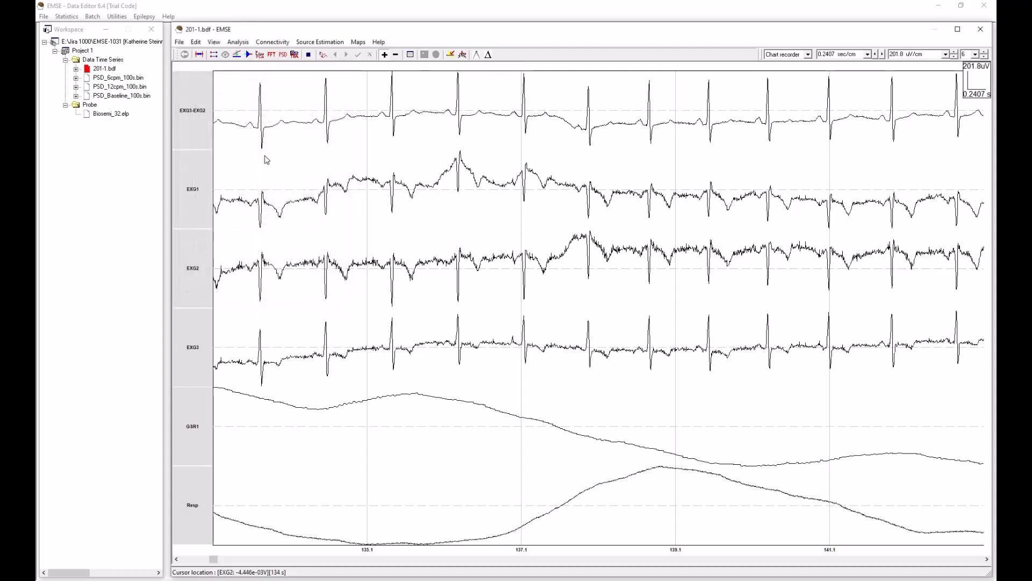
Step: Inspect the bipolar montage settings of the ECG preprocessing function without changing them
left_click(249, 57)
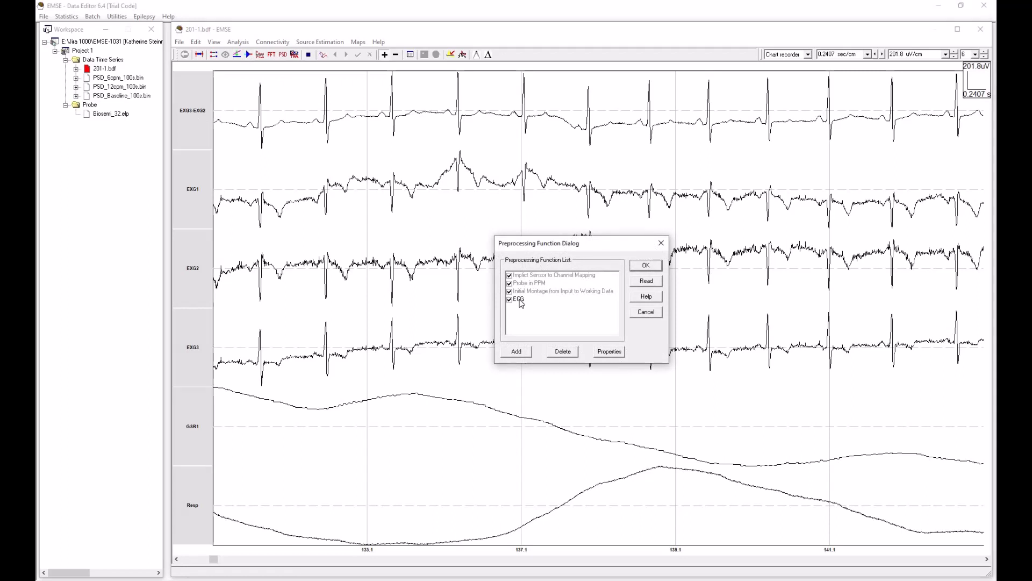
left_click(519, 299)
left_click(609, 352)
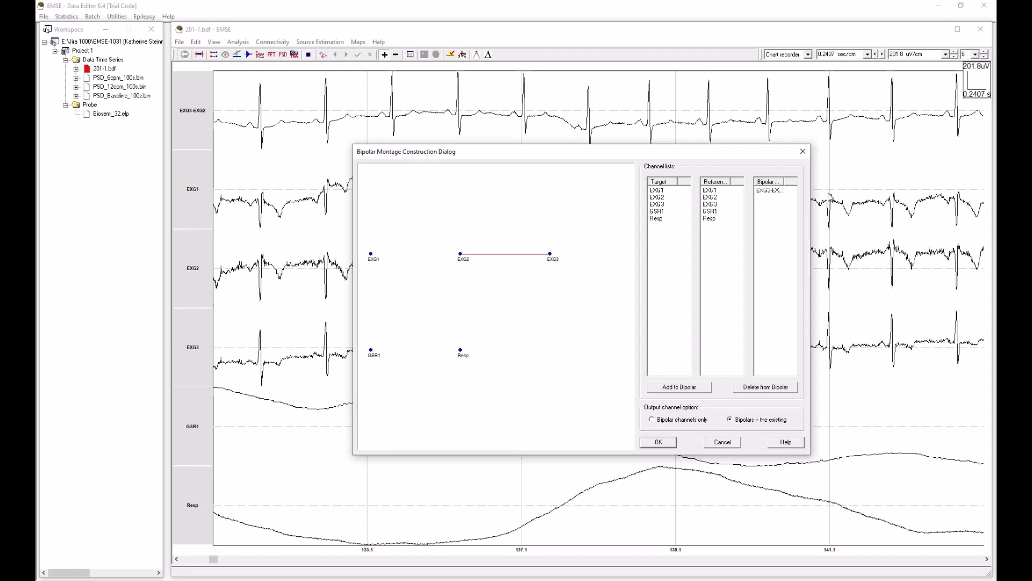
left_click(733, 443)
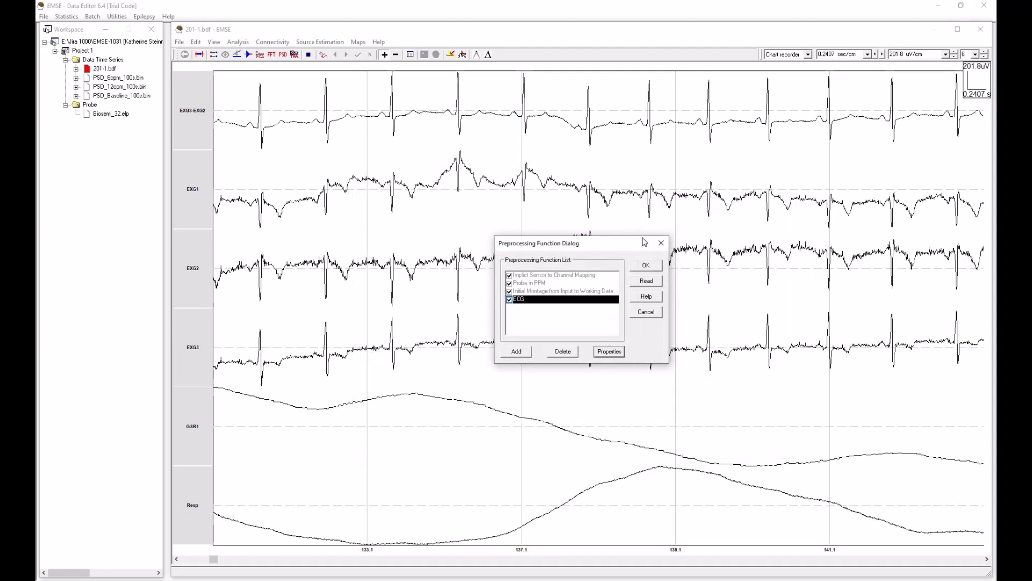
left_click(647, 266)
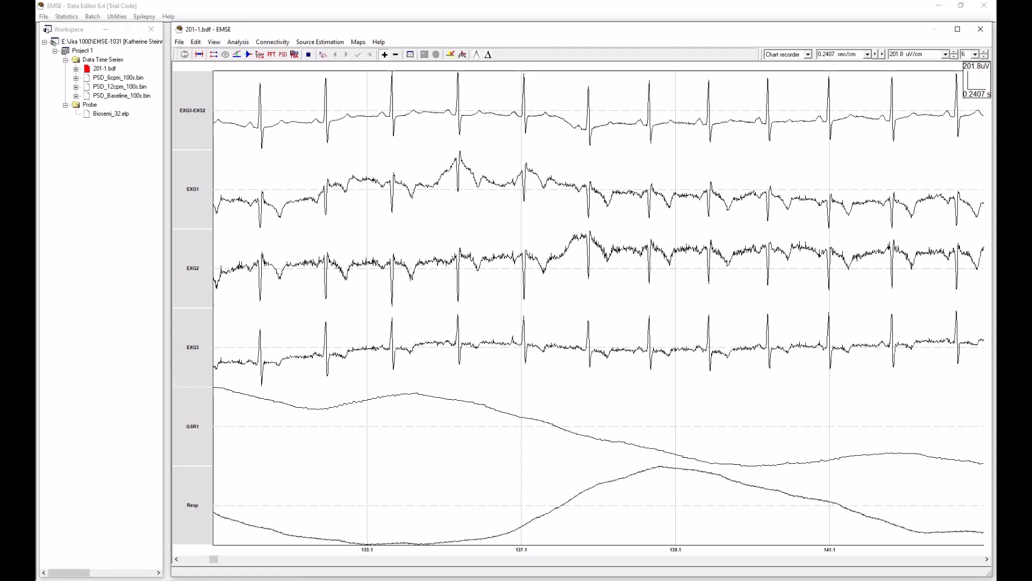
Step: Consult the renumbered-trigger notes in Snip & Sketch and open the recording's event list with wider Name and Start columns
mouse_move(0, 182)
left_mouse_down()
mouse_move(668, 182)
mouse_move(657, 179)
left_mouse_up()
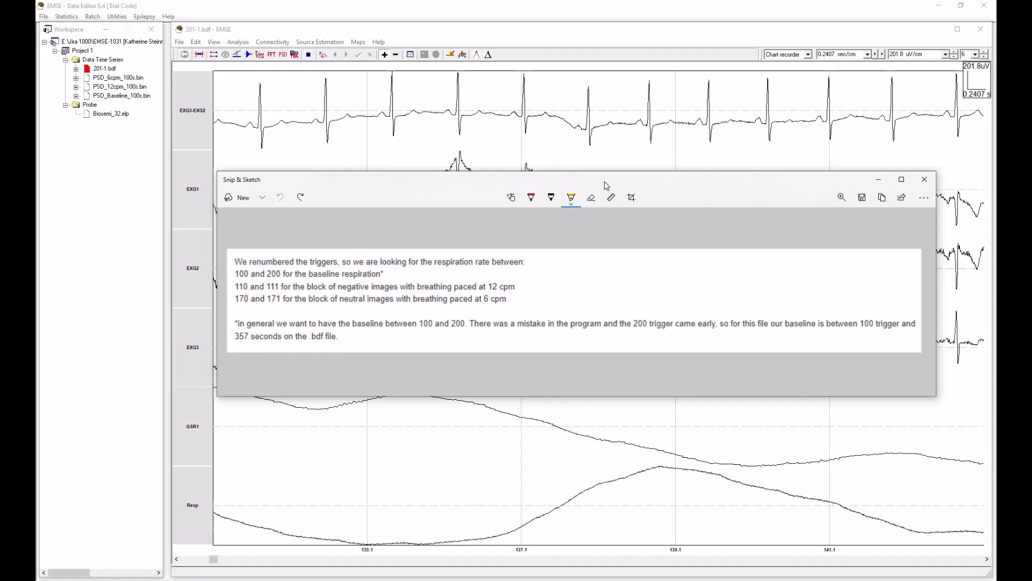
left_click_drag(603, 182, 0, 188)
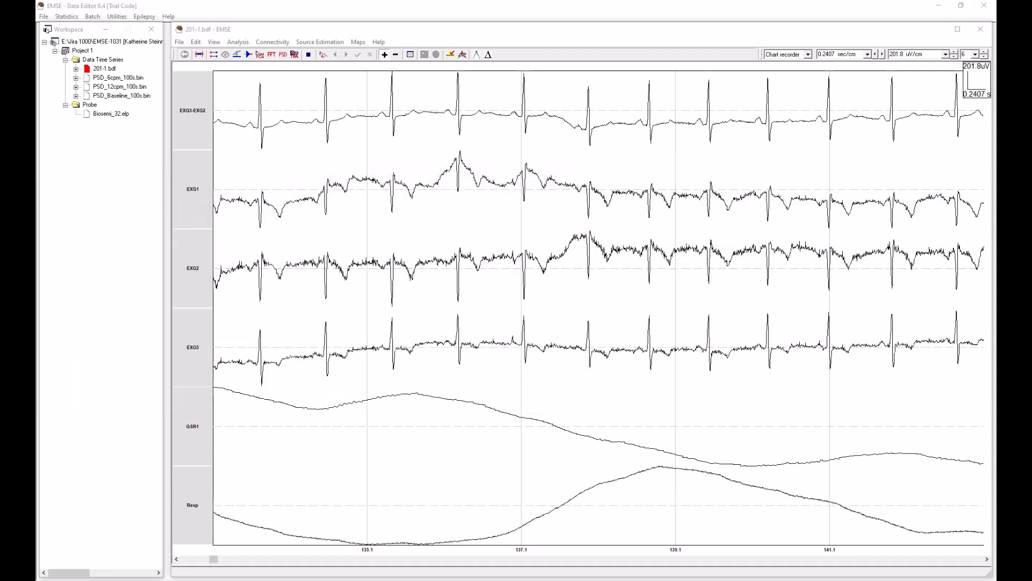
left_click(196, 43)
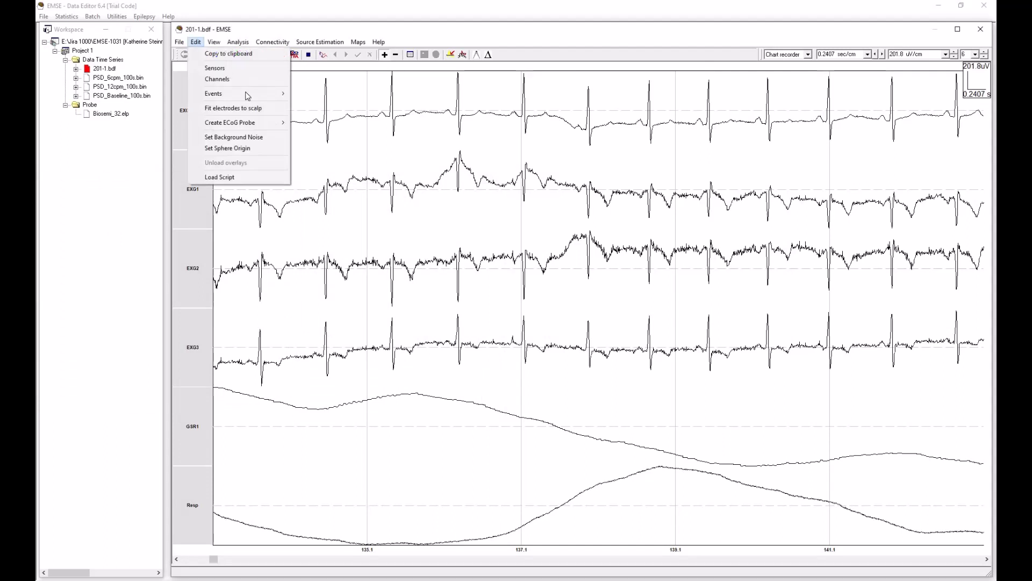
mouse_move(247, 94)
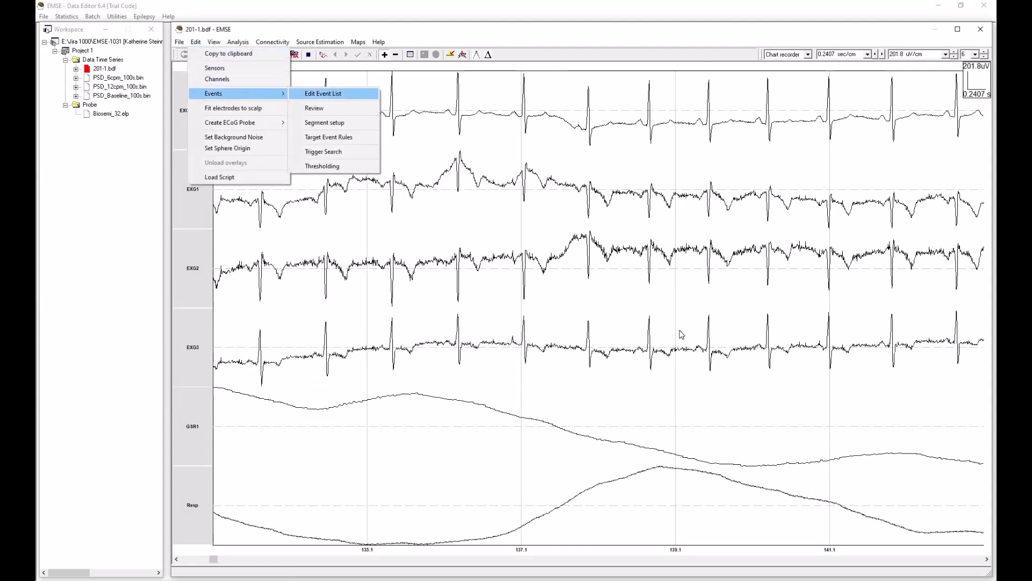
left_click(326, 95)
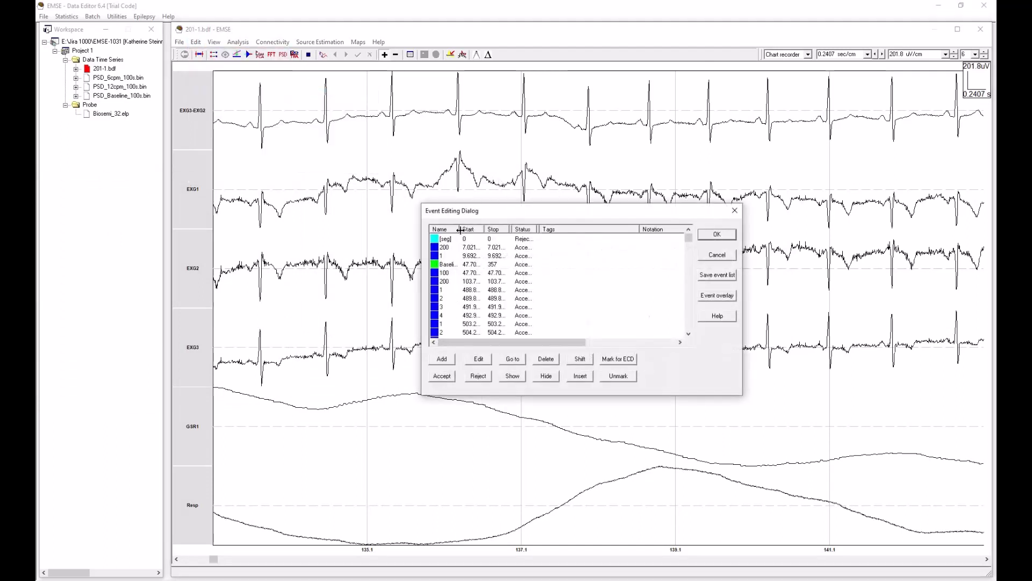
left_click_drag(459, 231, 477, 230)
left_click_drag(545, 264, 520, 230)
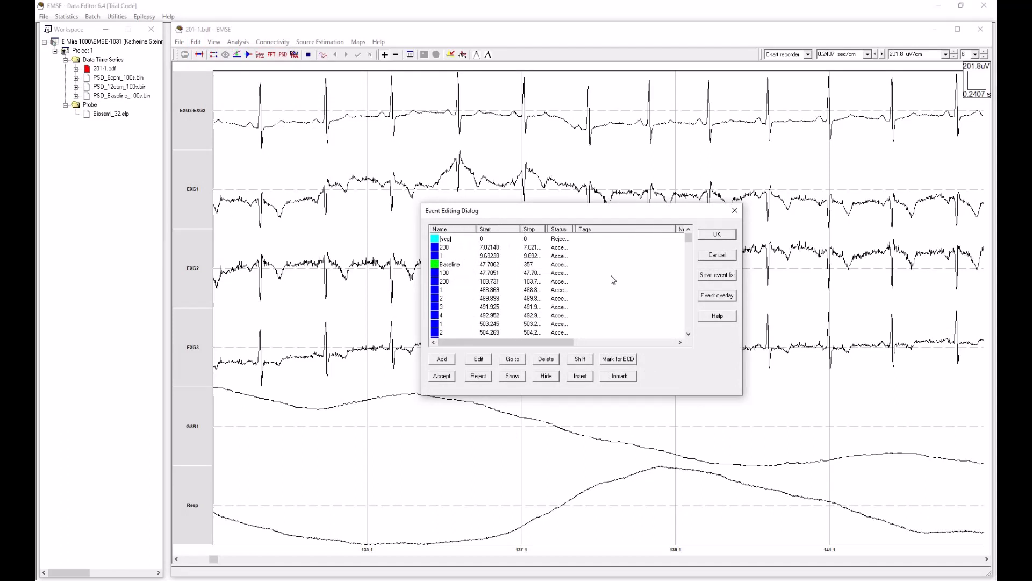
left_click(461, 266)
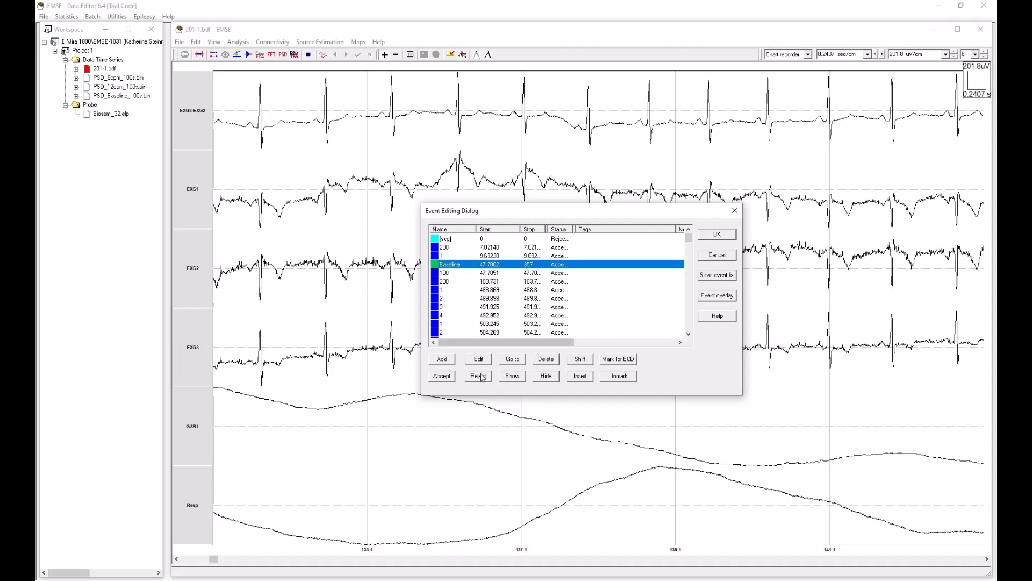
left_click(442, 359)
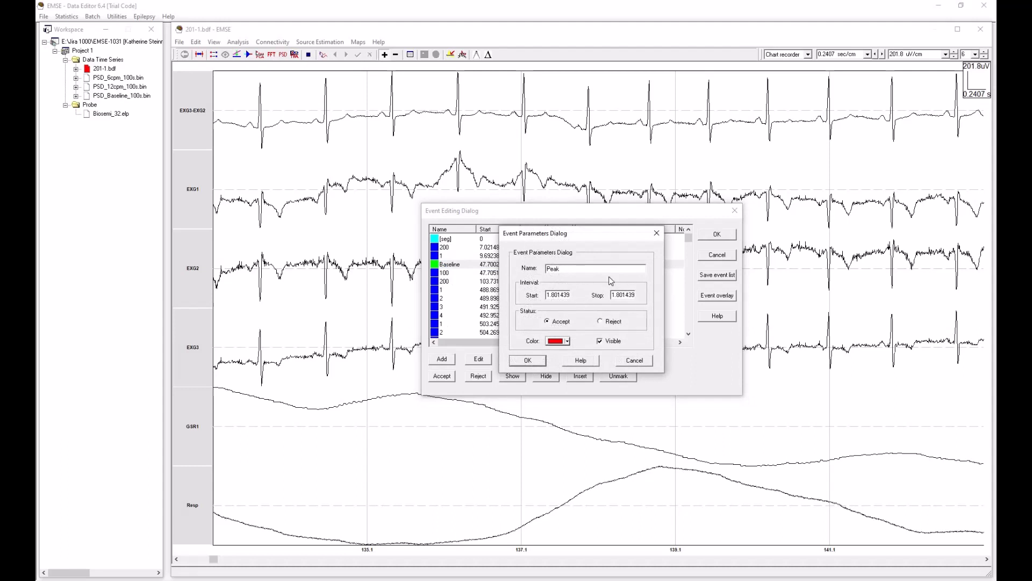
type("TEST")
left_click(568, 342)
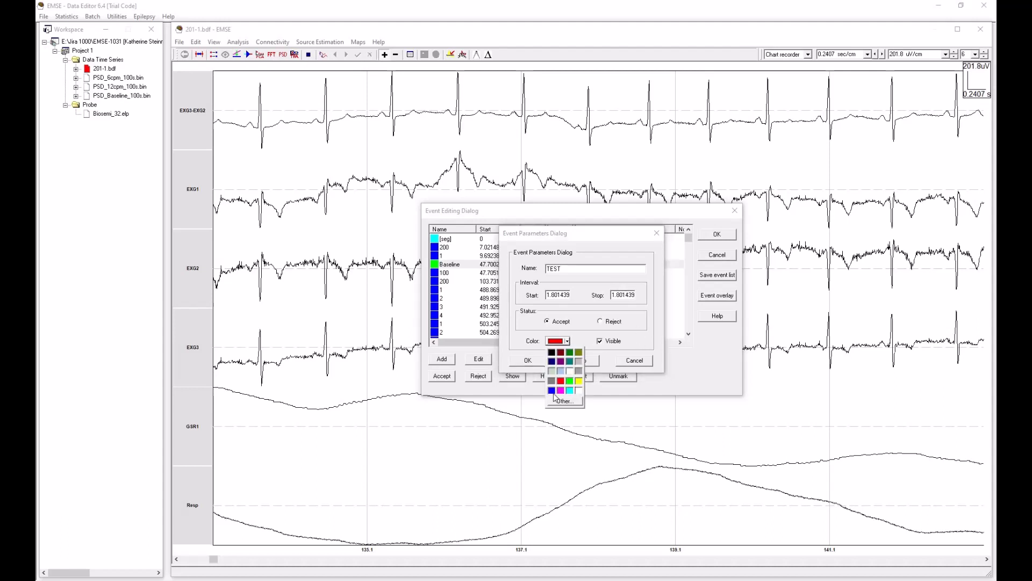
left_click(571, 361)
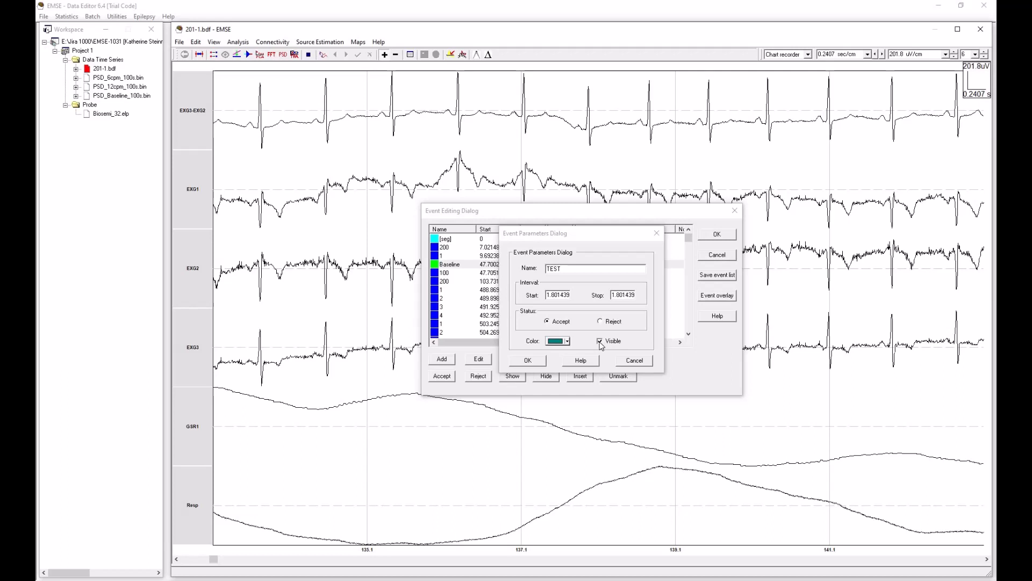
left_click(600, 341)
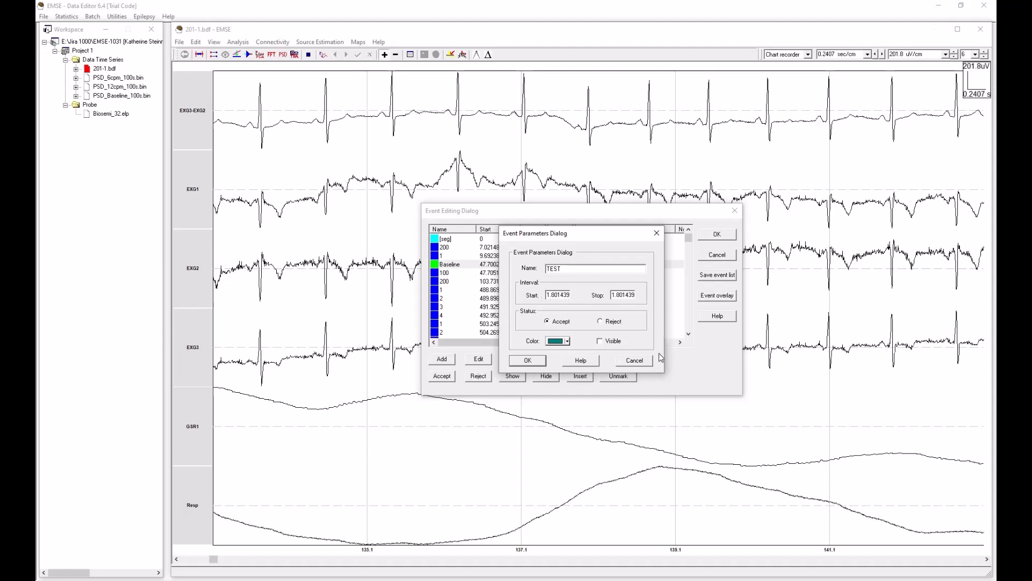
left_click(635, 360)
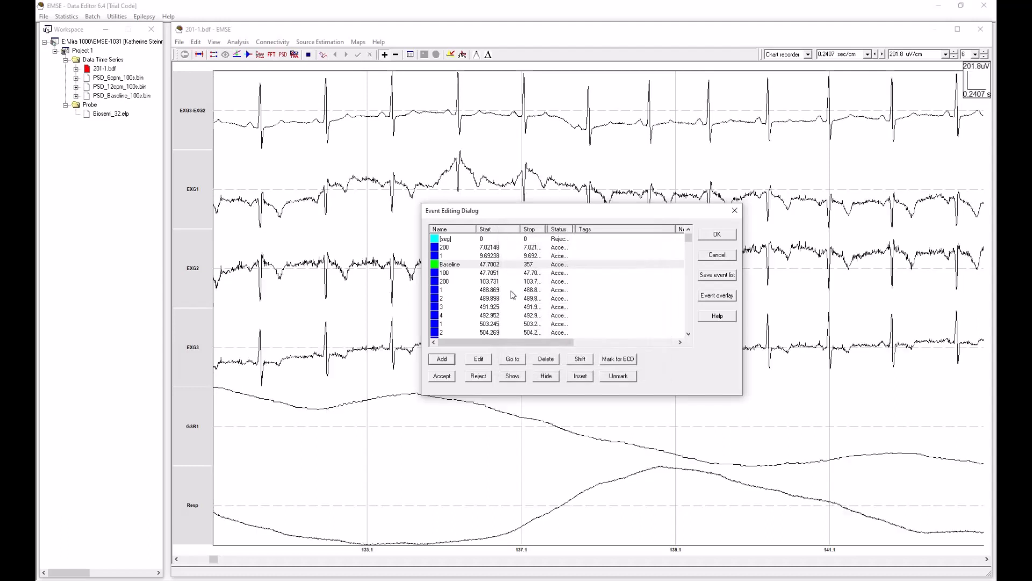
Step: Widen the Start and Stop columns and compare the interval times of the Baseline and 100 events
left_click(469, 265)
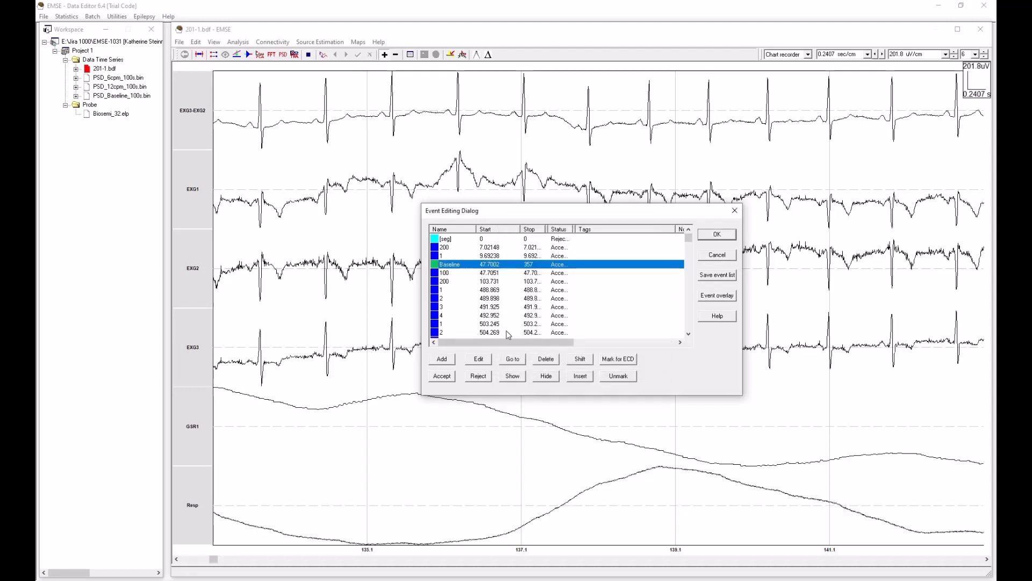
left_click_drag(548, 230, 584, 229)
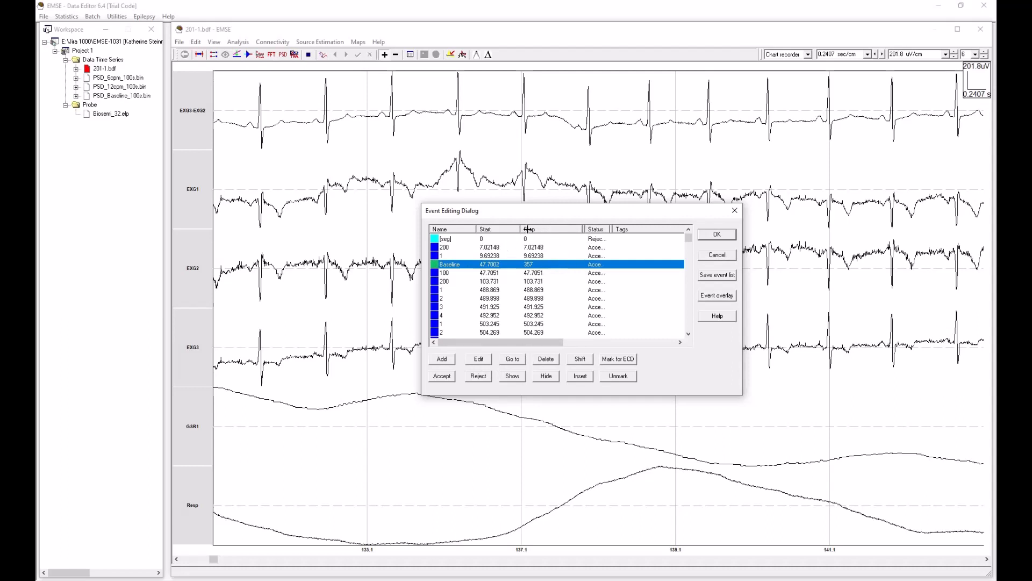
left_click_drag(520, 228, 525, 229)
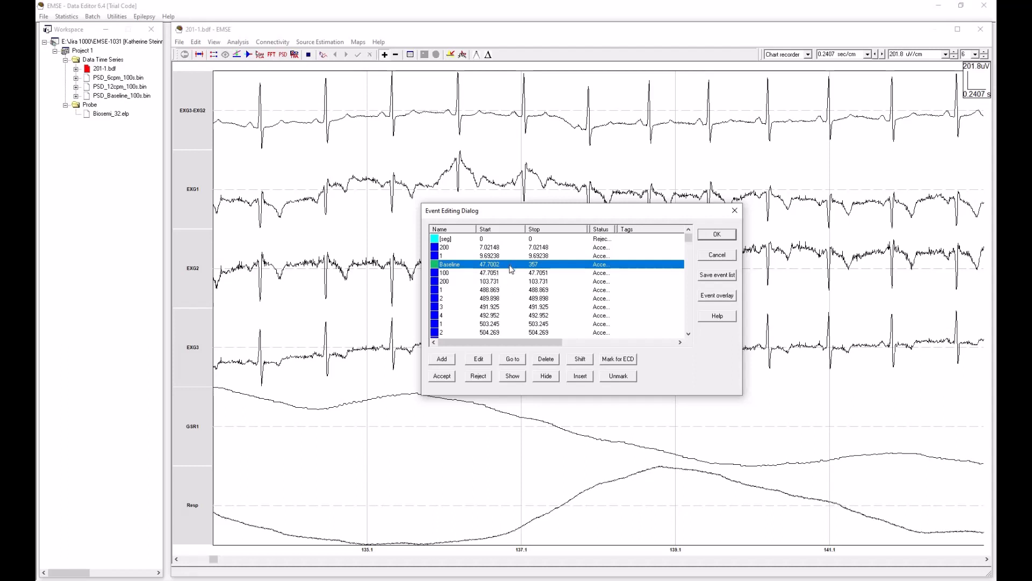
left_click(456, 273)
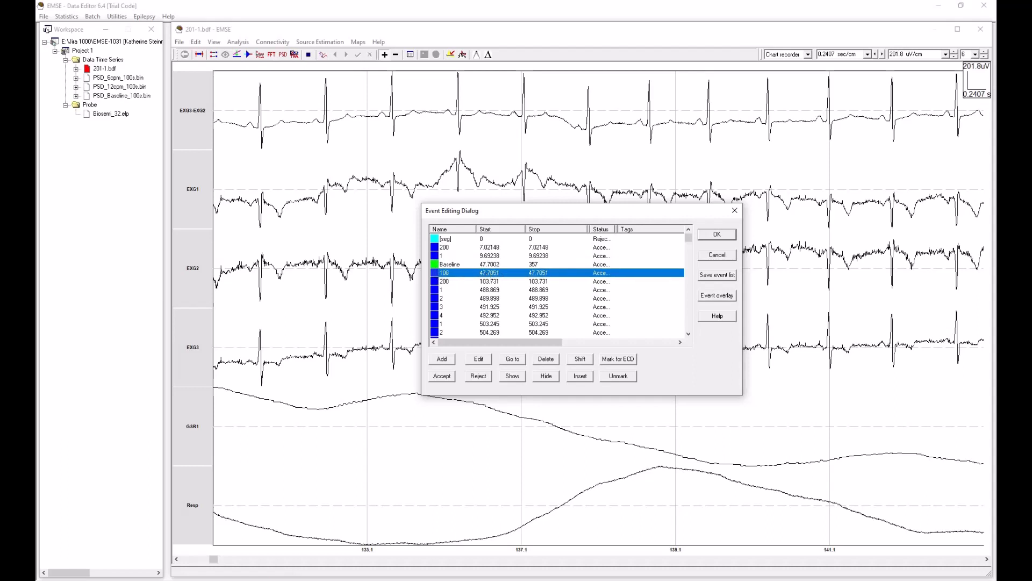
Step: Check the baseline definition in the trigger notes and review the Baseline event's name, interval and visibility parameters
mouse_move(36, 177)
left_mouse_down()
mouse_move(707, 164)
mouse_move(669, 168)
left_mouse_up()
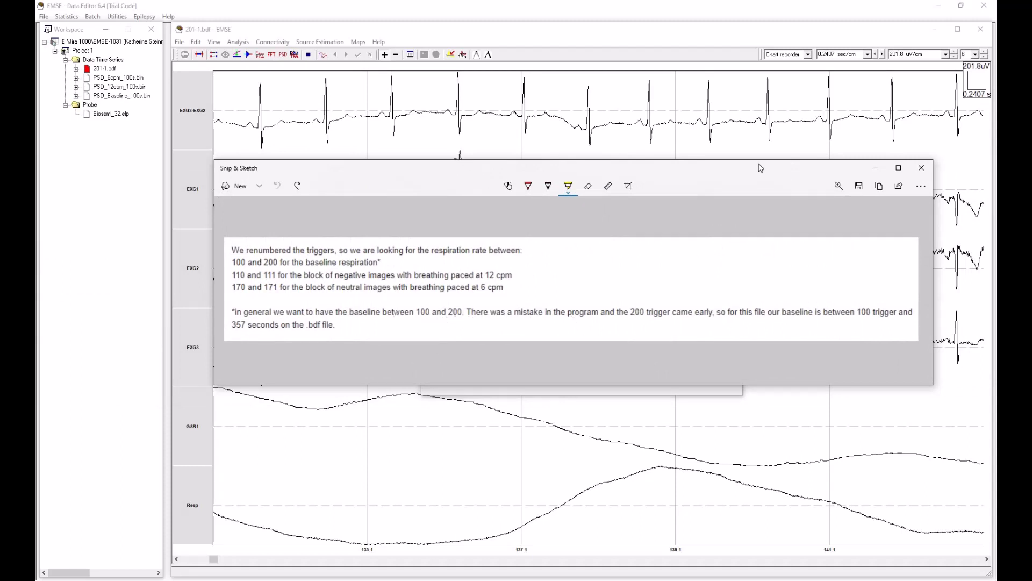
mouse_move(323, 168)
left_mouse_down()
mouse_move(36, 160)
mouse_move(35, 148)
left_mouse_up()
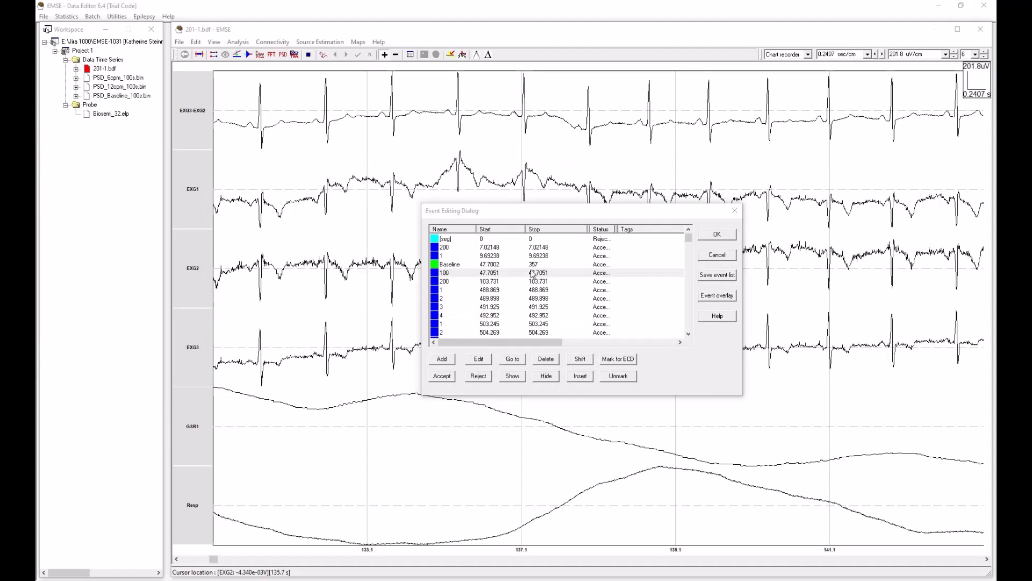
mouse_move(36, 188)
left_mouse_down()
mouse_move(789, 209)
mouse_move(805, 187)
left_mouse_up()
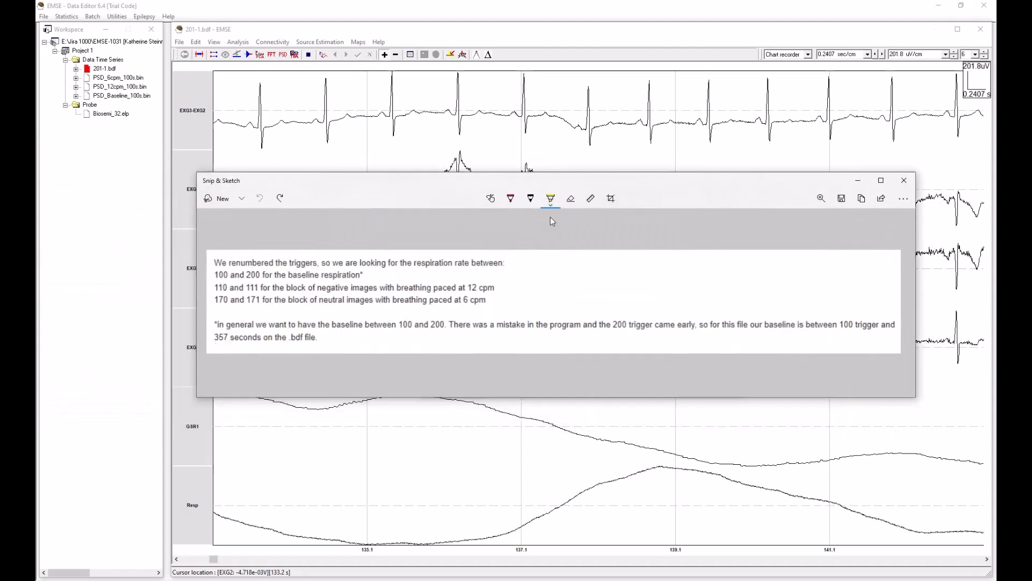
left_click_drag(710, 179, 35, 183)
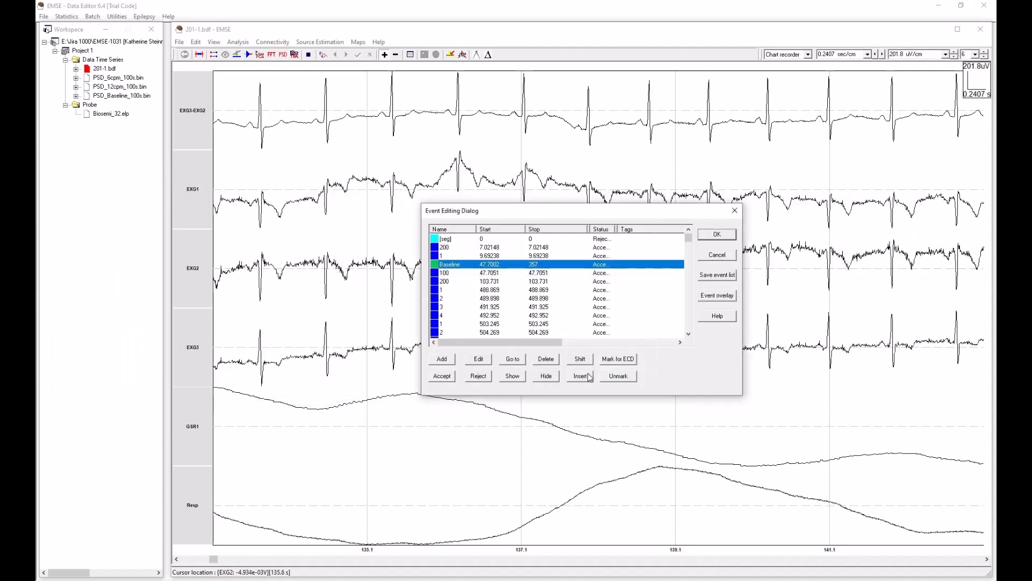
left_click(479, 359)
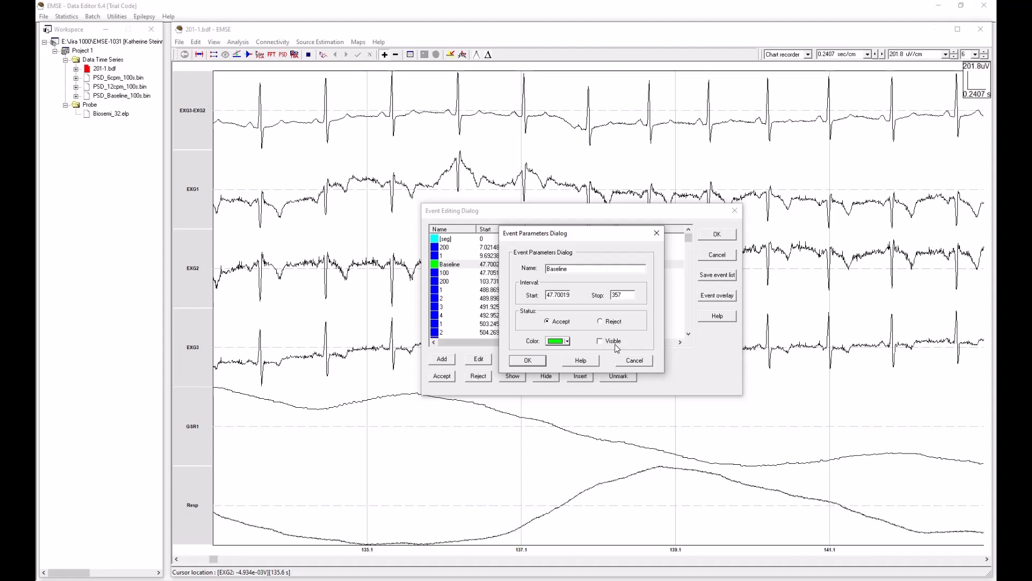
left_click(538, 362)
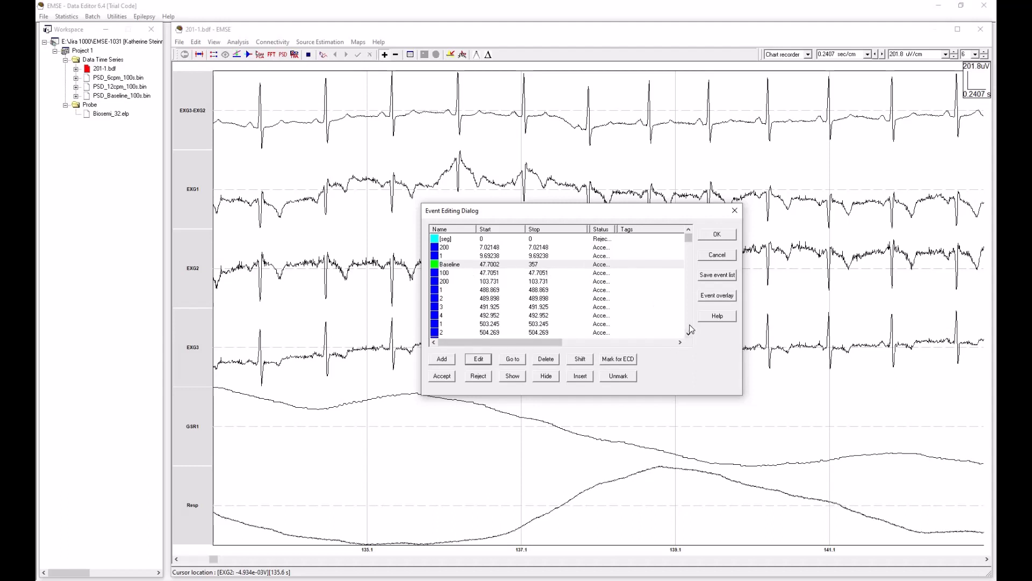
Step: Find the 12cpm event beside trigger 110 in the event list and open its parameters
scroll(660, 312, "down", 10)
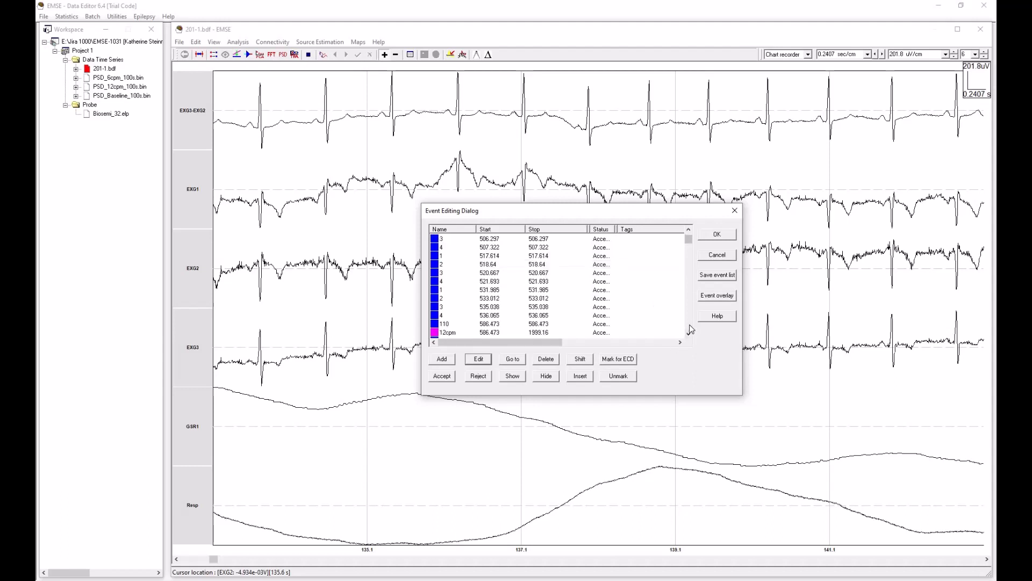
left_click(689, 230)
left_click(689, 230)
left_click(688, 230)
left_click(689, 230)
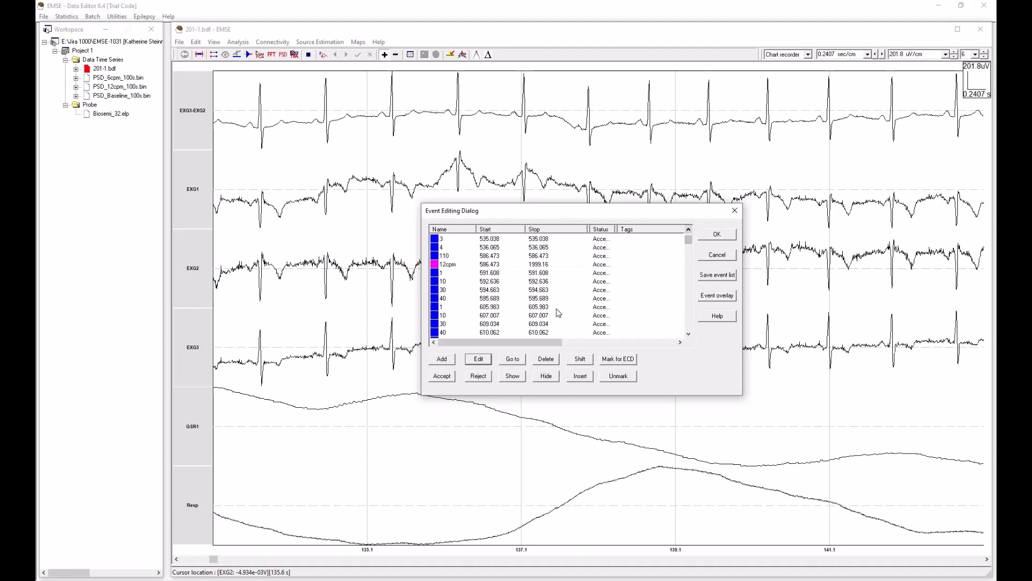
scroll(551, 301, "up", 1)
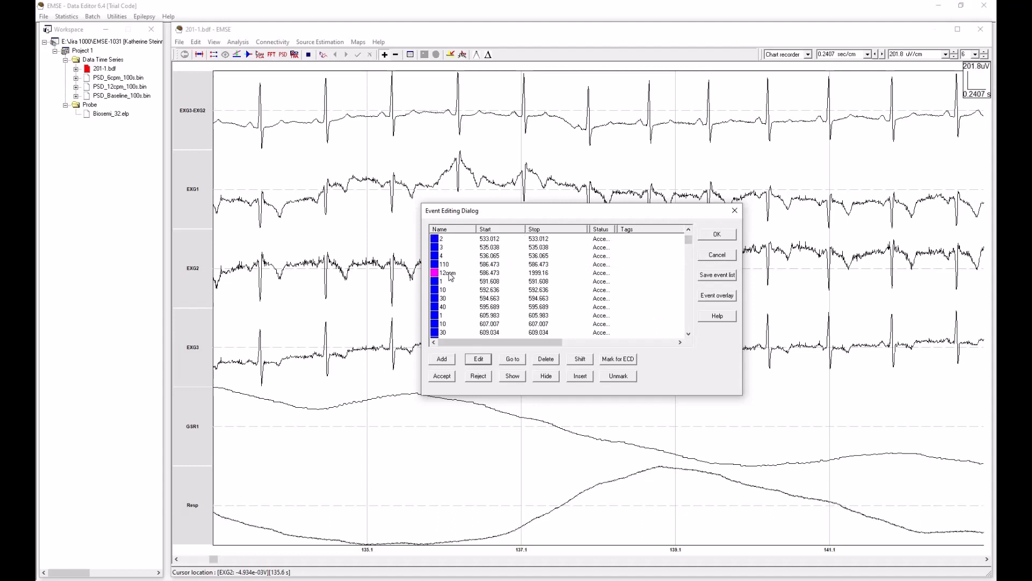
left_click(466, 275)
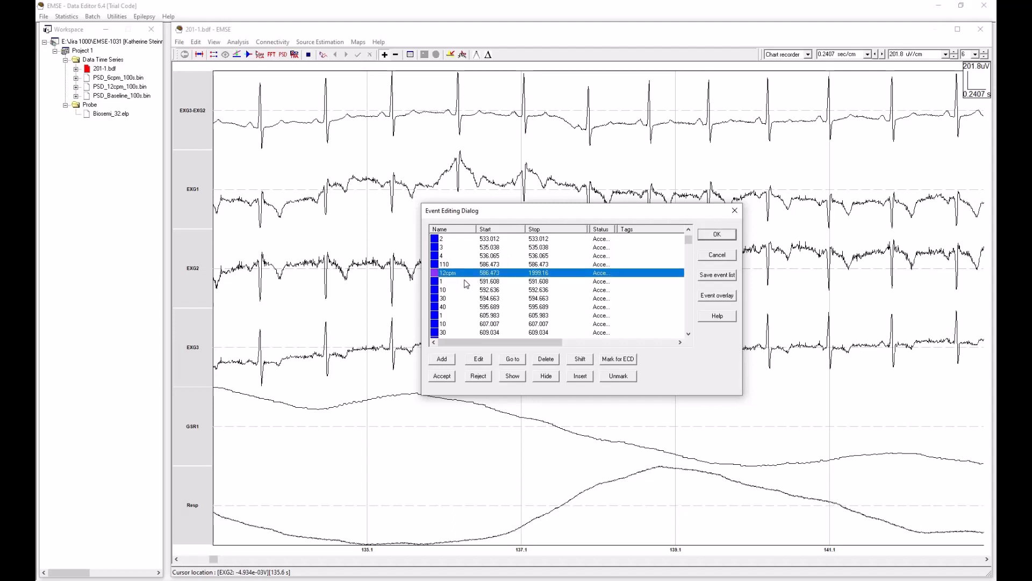
left_click(483, 359)
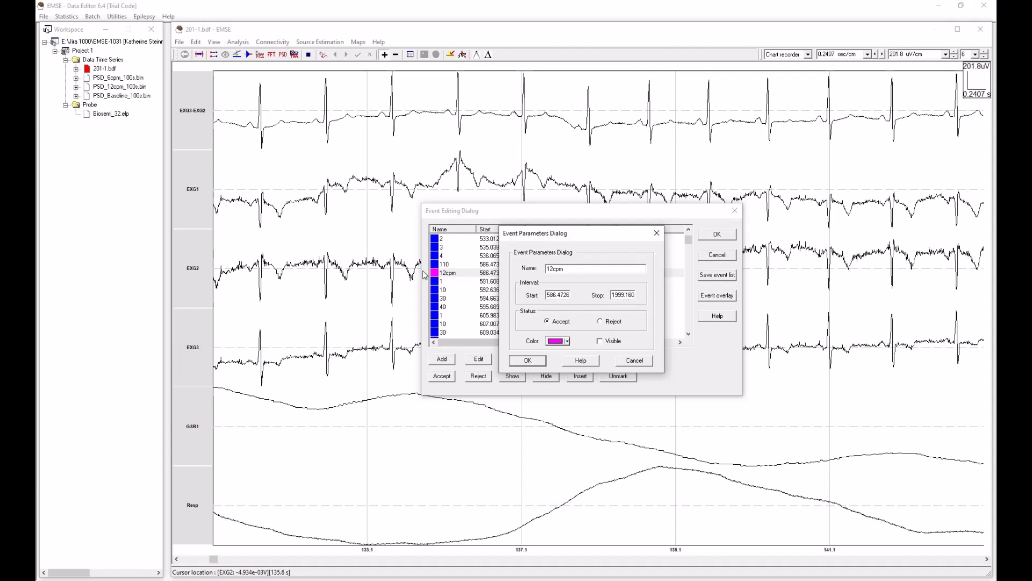
Step: Check the 12 cpm block's definition in the trigger notes and compare the 12cpm event's interval with triggers 110 and 111
mouse_move(0, 156)
left_mouse_down()
mouse_move(647, 173)
mouse_move(620, 172)
left_mouse_up()
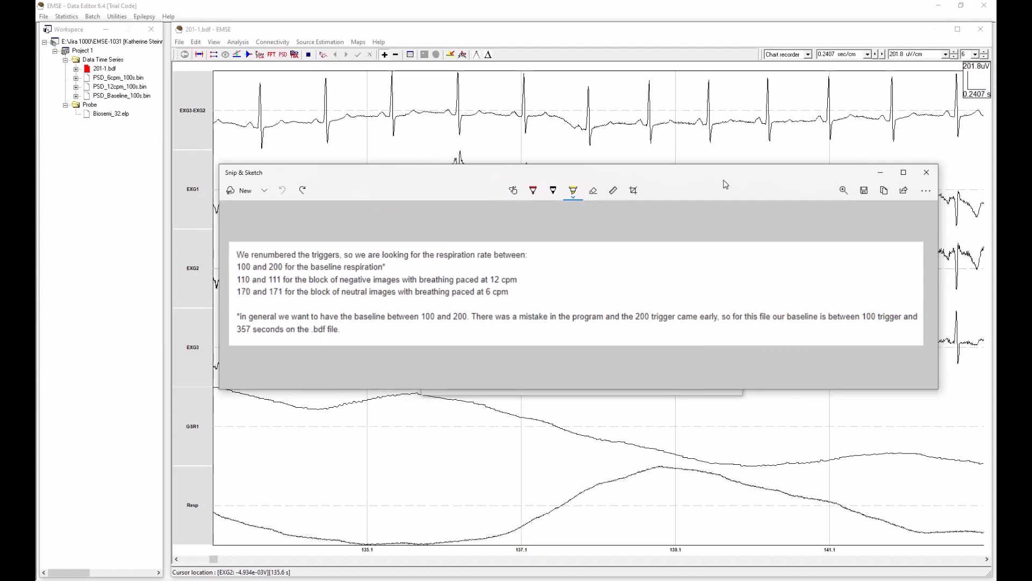
left_click_drag(742, 173, 0, 177)
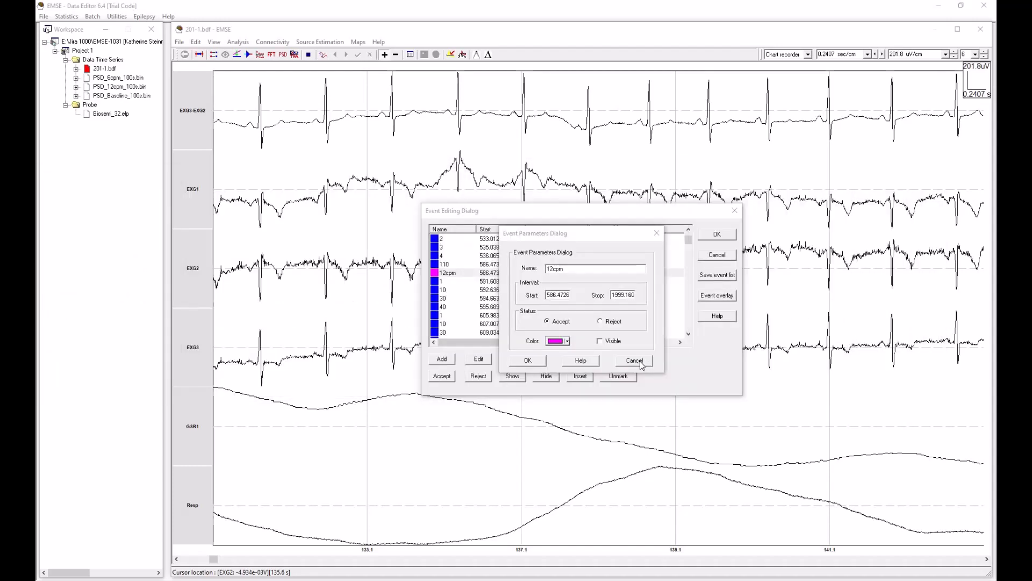
left_click(528, 360)
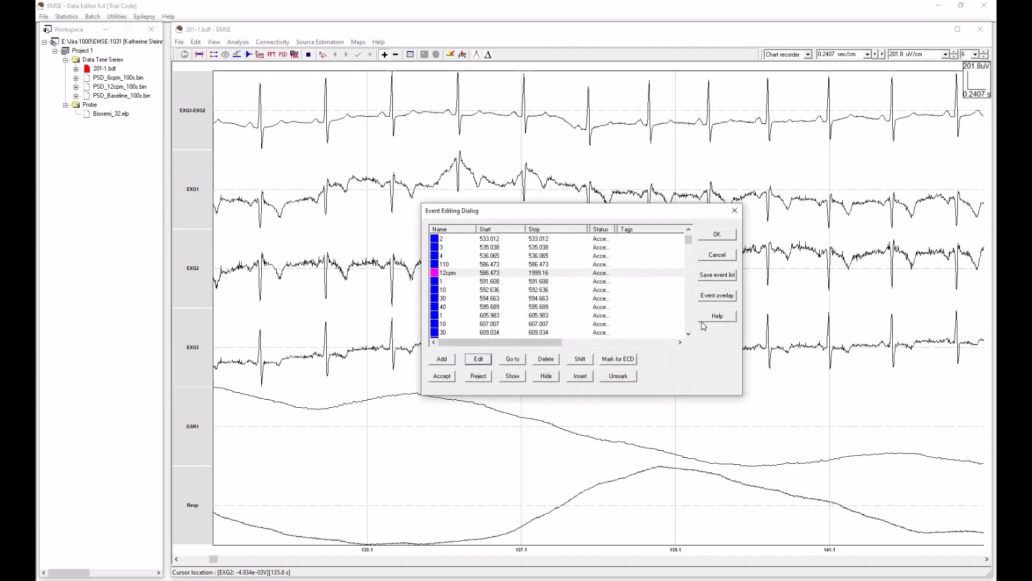
left_click(457, 266)
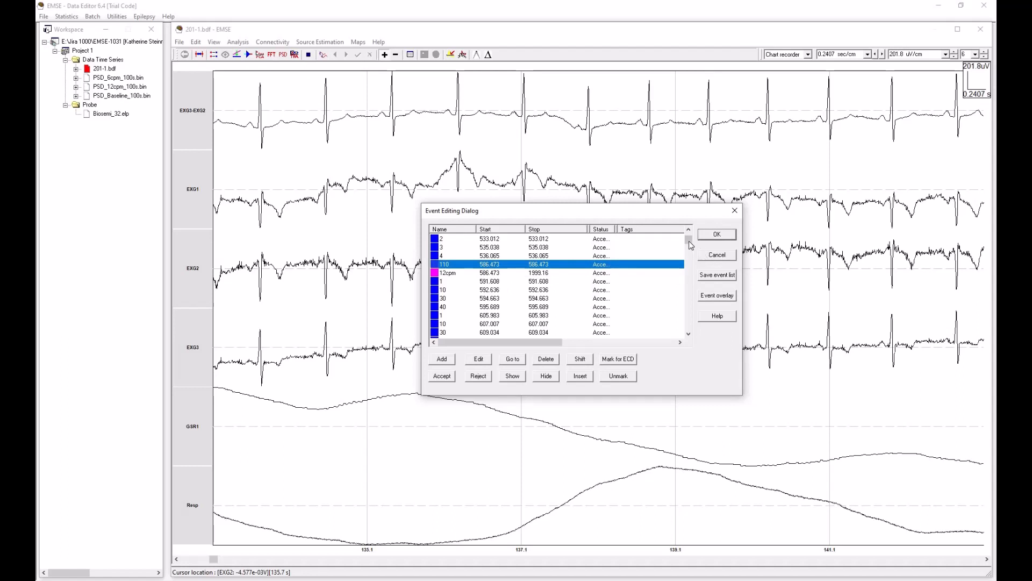
left_click_drag(691, 245, 692, 290)
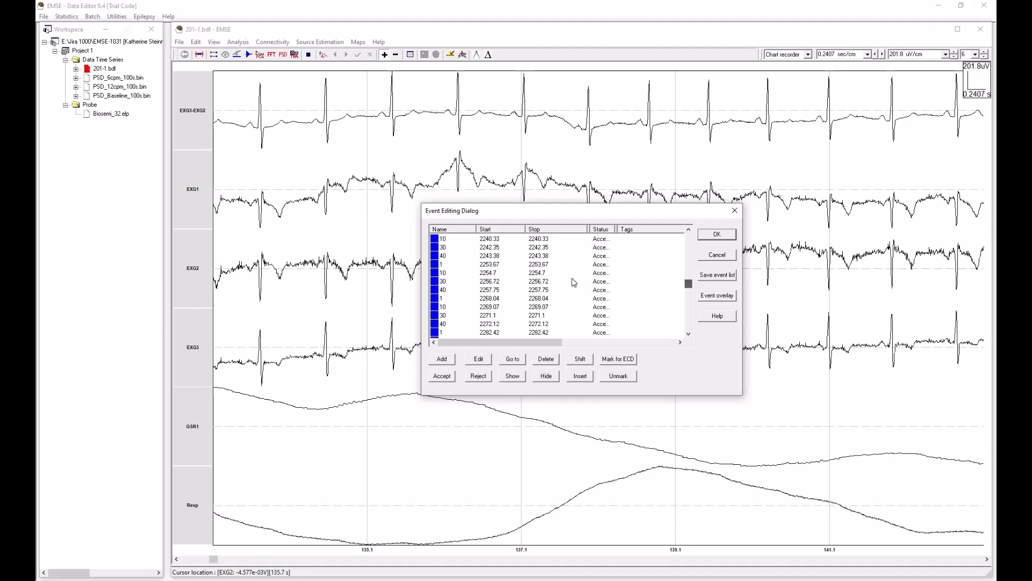
scroll(576, 283, "up", 4)
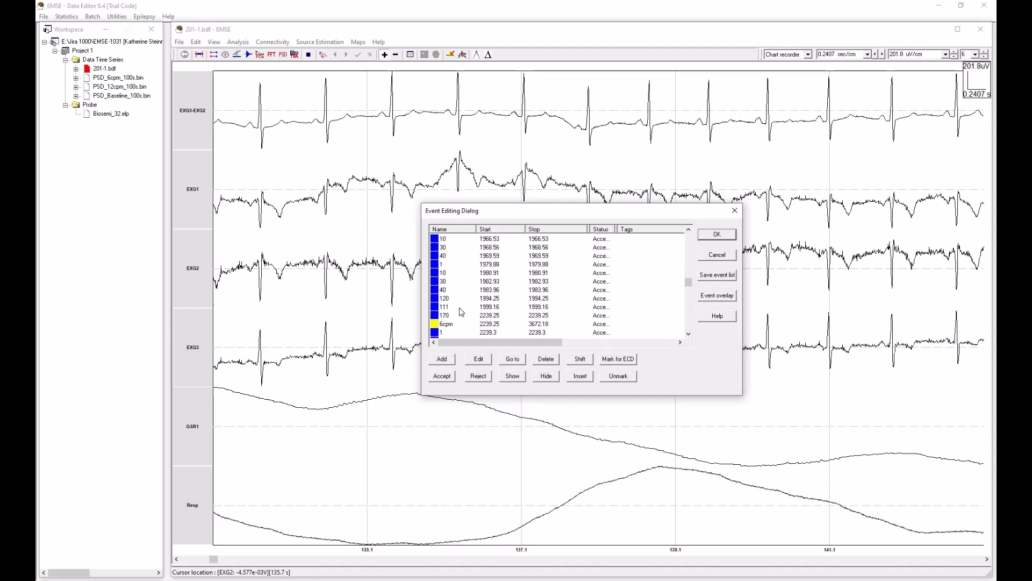
left_click(488, 307)
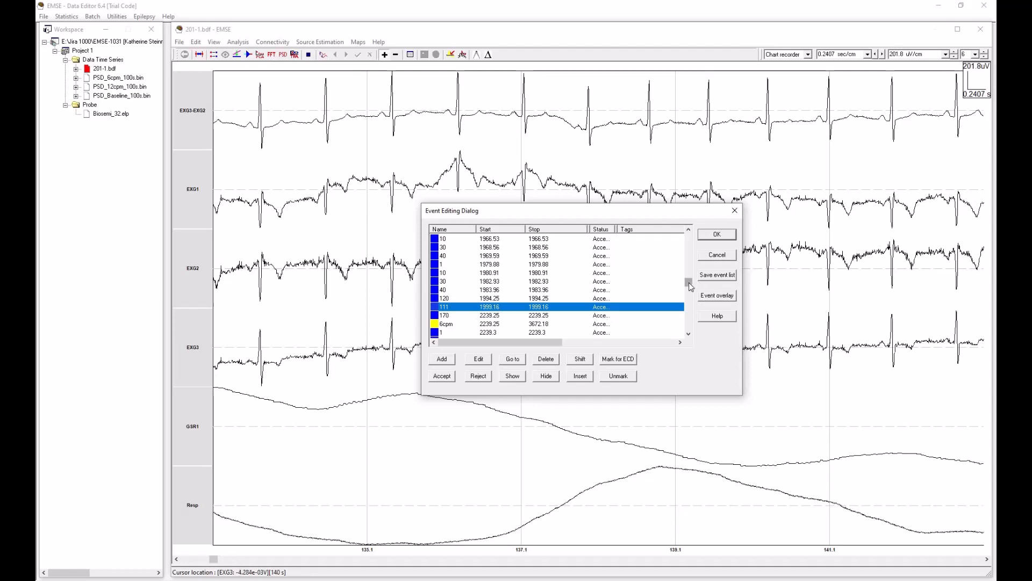
Step: Check the 6 cpm block's definition in the trigger notes and compare the 6cpm event's interval with triggers 170 and 171
left_click(460, 324)
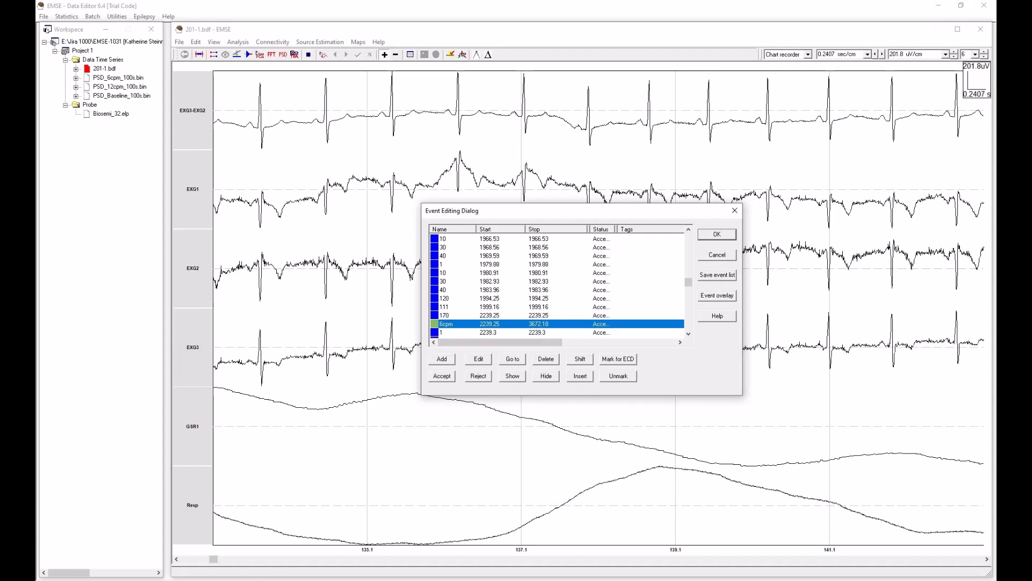
left_click_drag(36, 172, 672, 176)
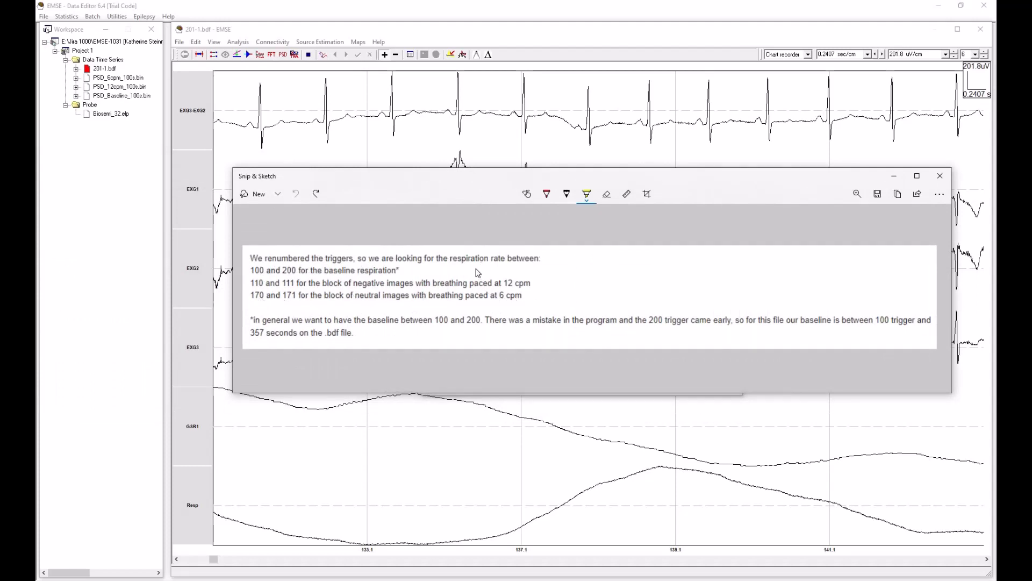
left_click_drag(755, 180, 36, 174)
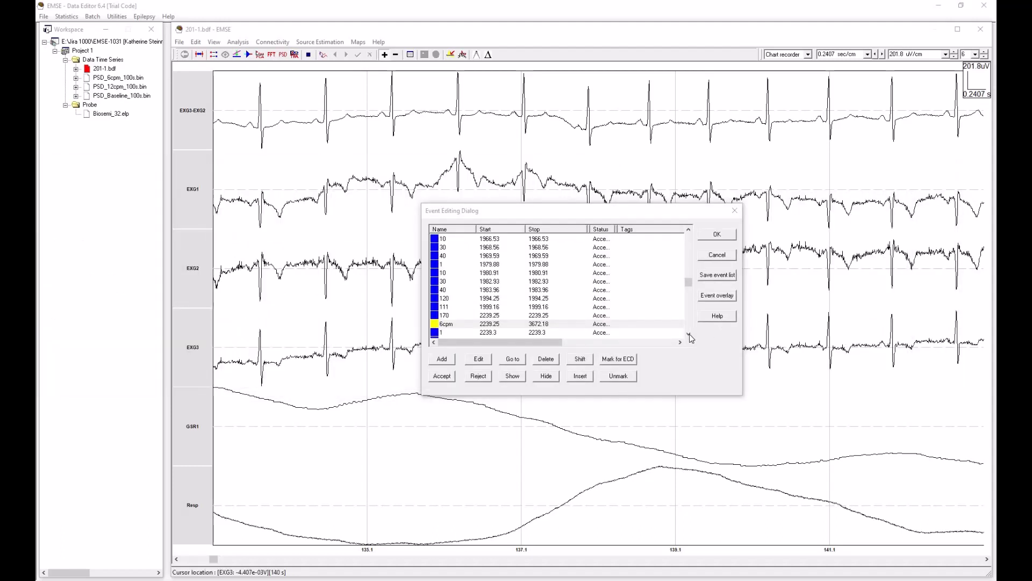
left_click(453, 314)
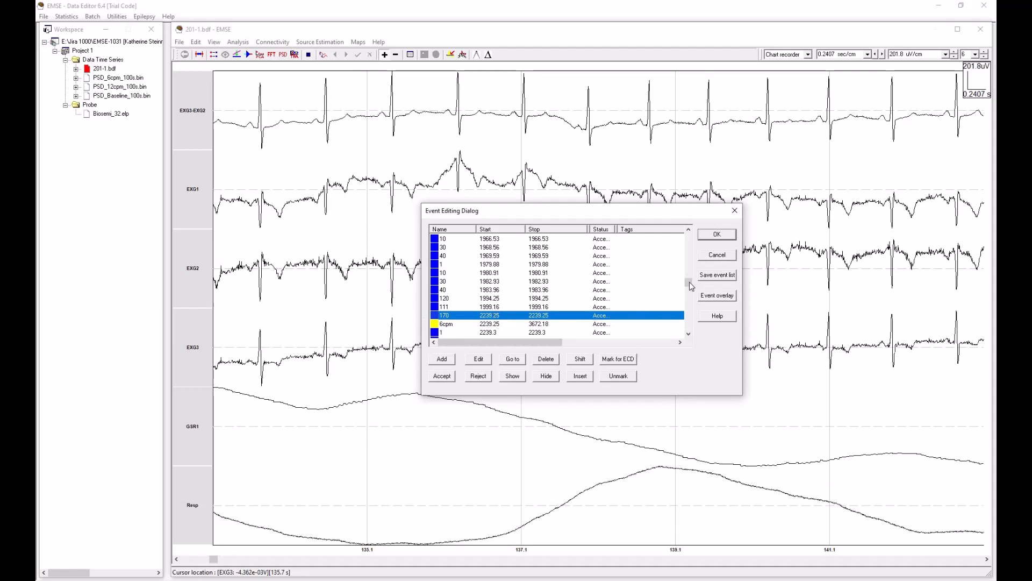
left_click_drag(691, 285, 688, 336)
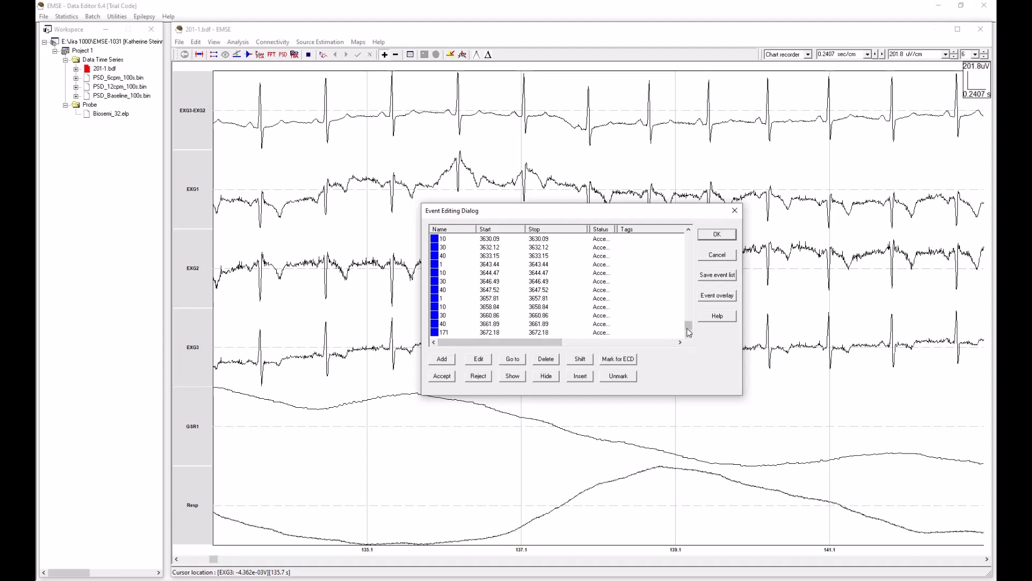
left_click_drag(689, 332, 629, 285)
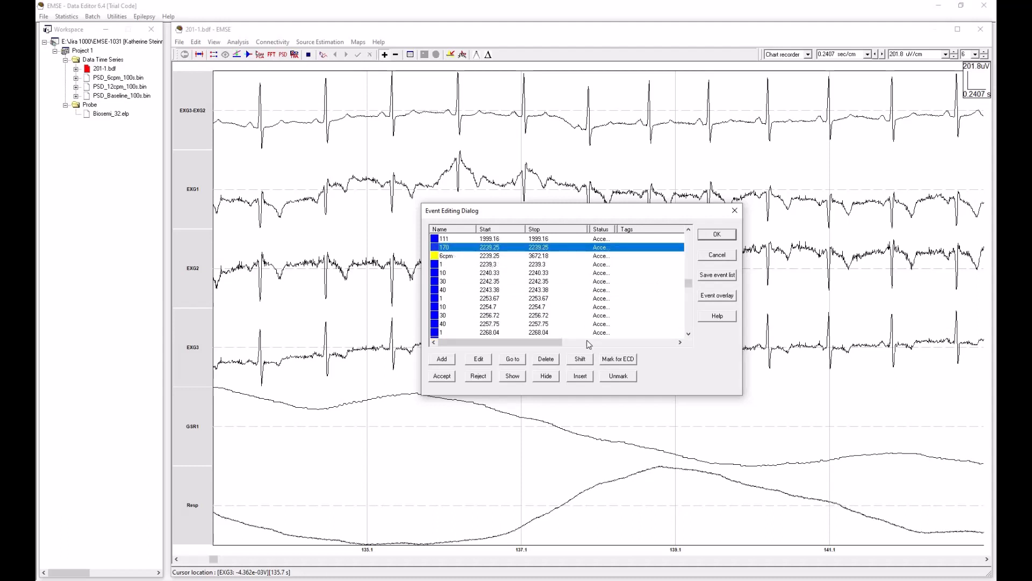
Step: Review the 6cpm event's name, interval and visibility parameters without changing them, and close the event list
left_click(455, 257)
left_click(478, 359)
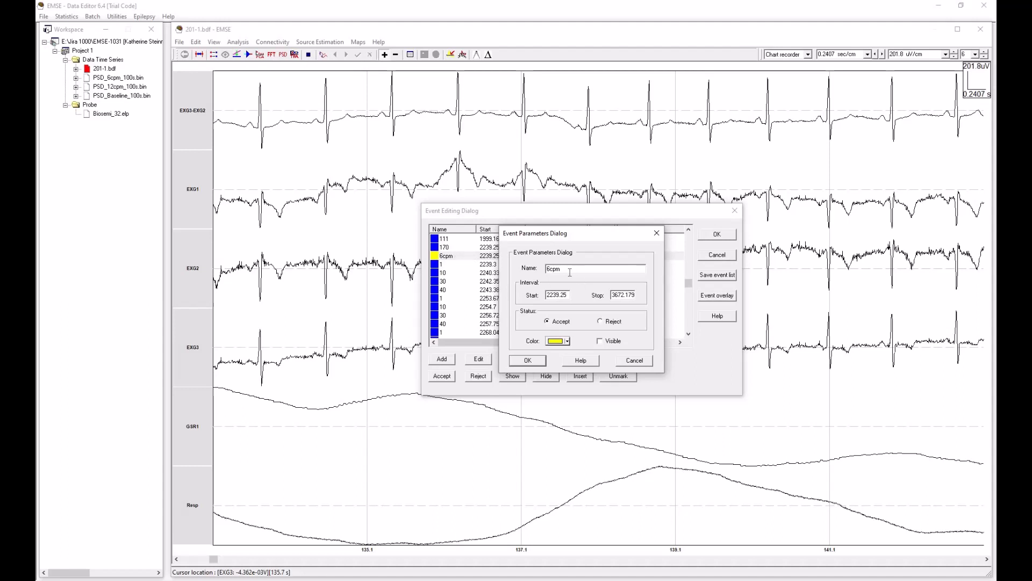
left_click(635, 360)
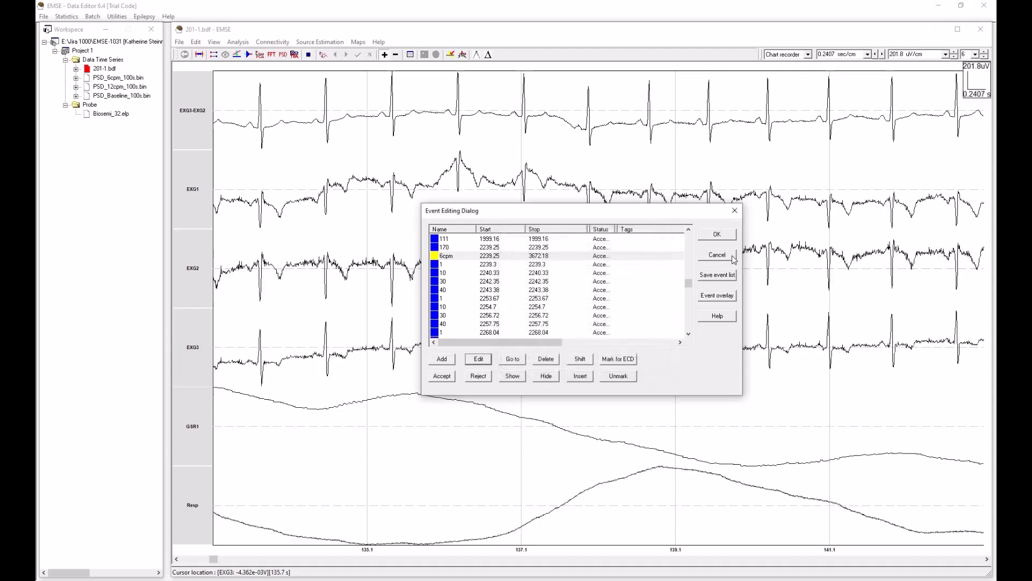
left_click(719, 235)
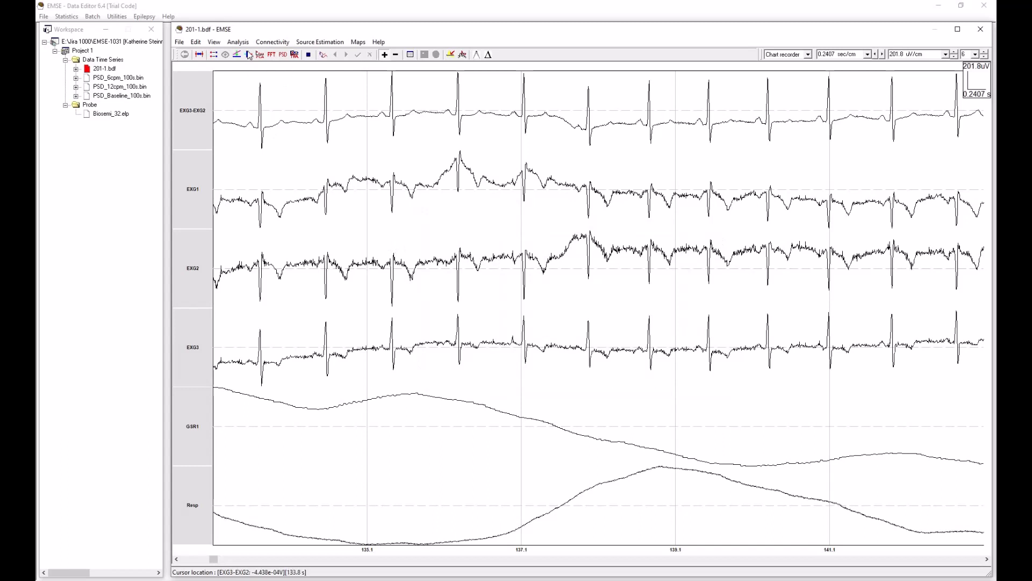
Step: Set up a power spectrum estimation using consecutive windows within segments, a 100-second window duration and 75% overlap
left_click(238, 43)
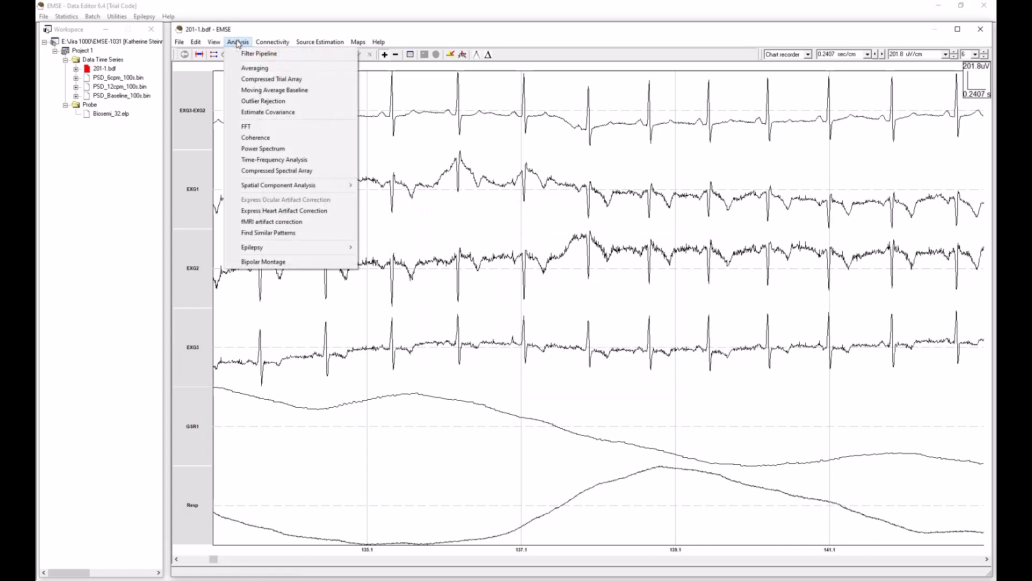
left_click(295, 152)
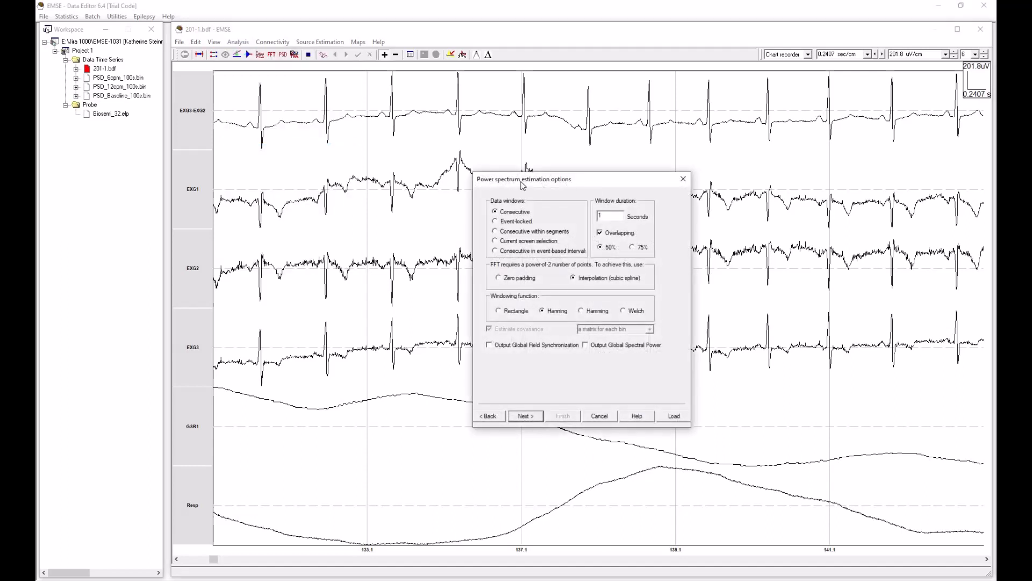
left_click_drag(583, 182, 477, 193)
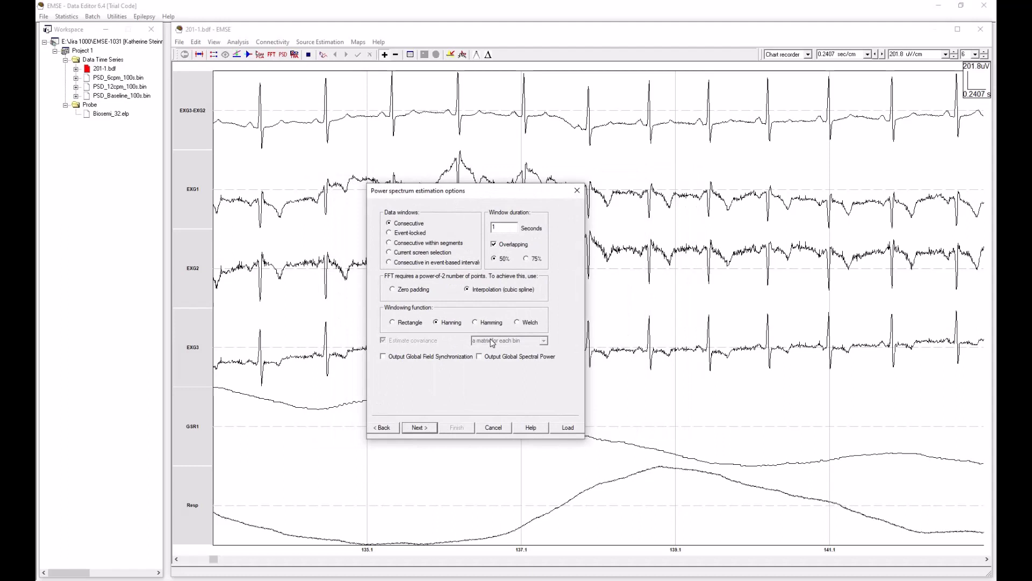
left_click(390, 244)
left_click_drag(531, 189, 572, 208)
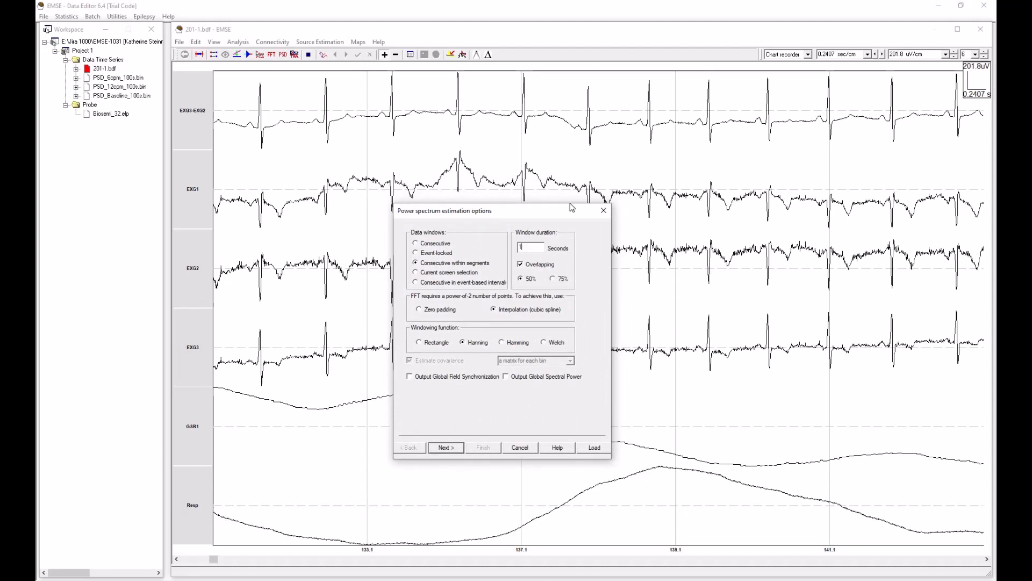
type("00")
left_click(554, 280)
left_click(453, 449)
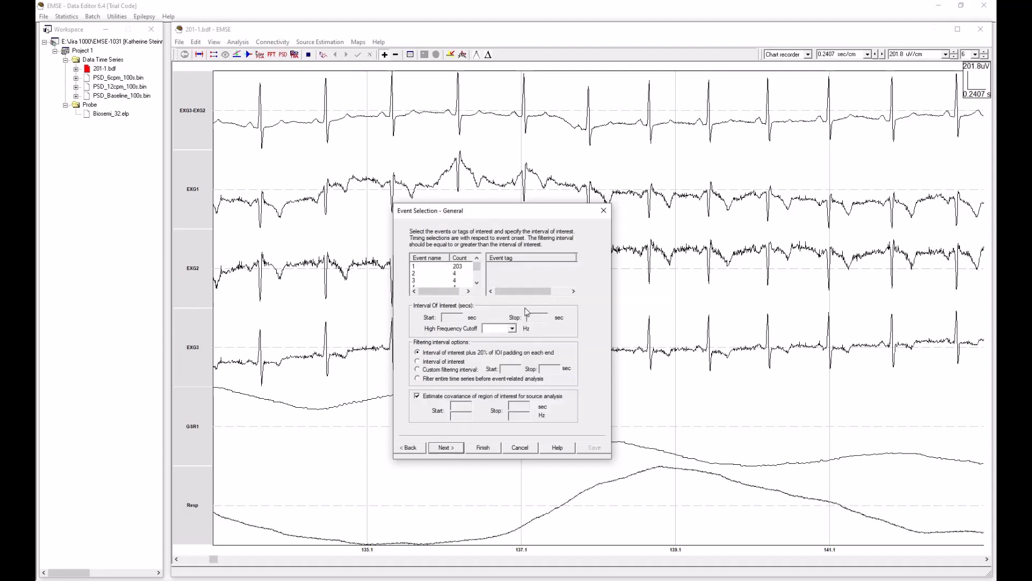
Step: Choose the 6cpm event for the spectrum, limit filtering to the interval of interest and disable covariance estimation
left_click(478, 284)
left_click(479, 284)
left_click(478, 284)
left_click(478, 283)
left_click(477, 284)
left_click(434, 266)
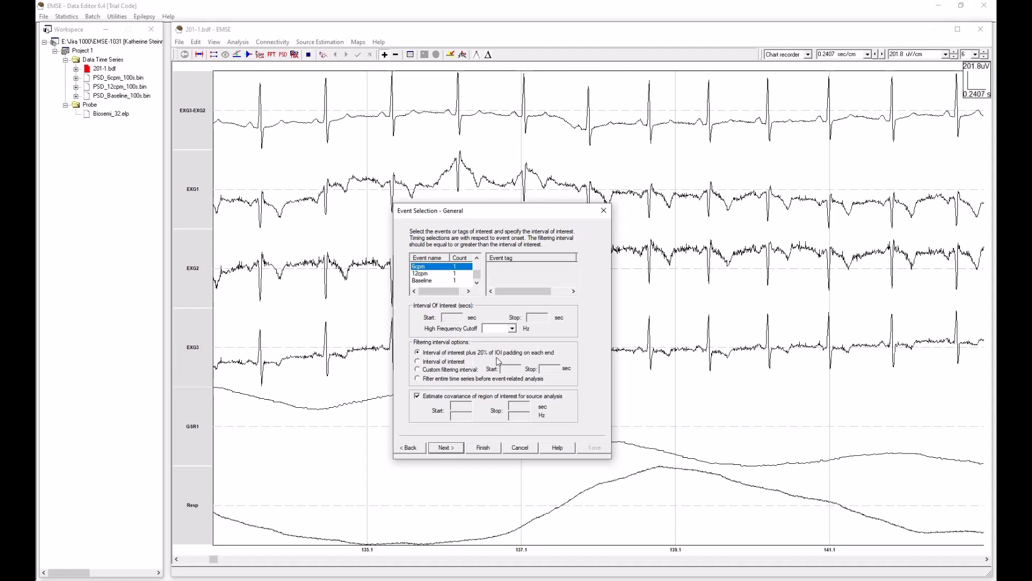
left_click(419, 363)
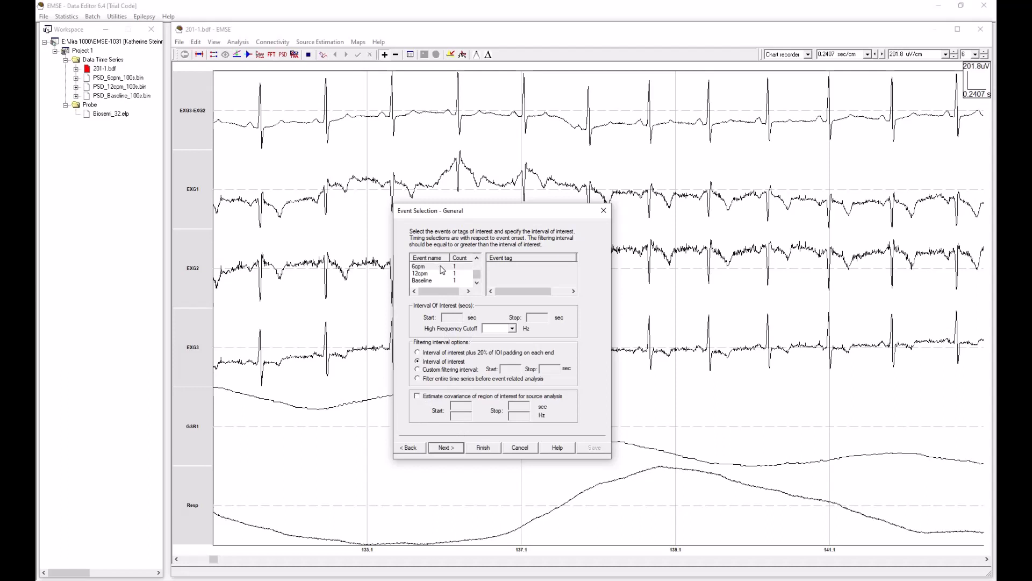
left_click(457, 448)
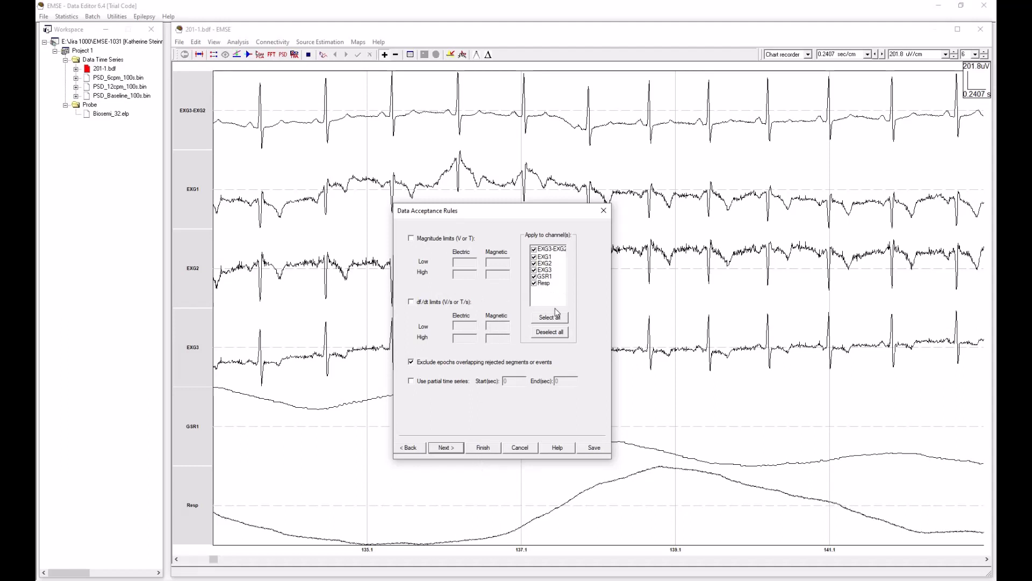
Step: Apply the data acceptance rules to the Resp channel only and run the spectral estimation without detrending
left_click(549, 331)
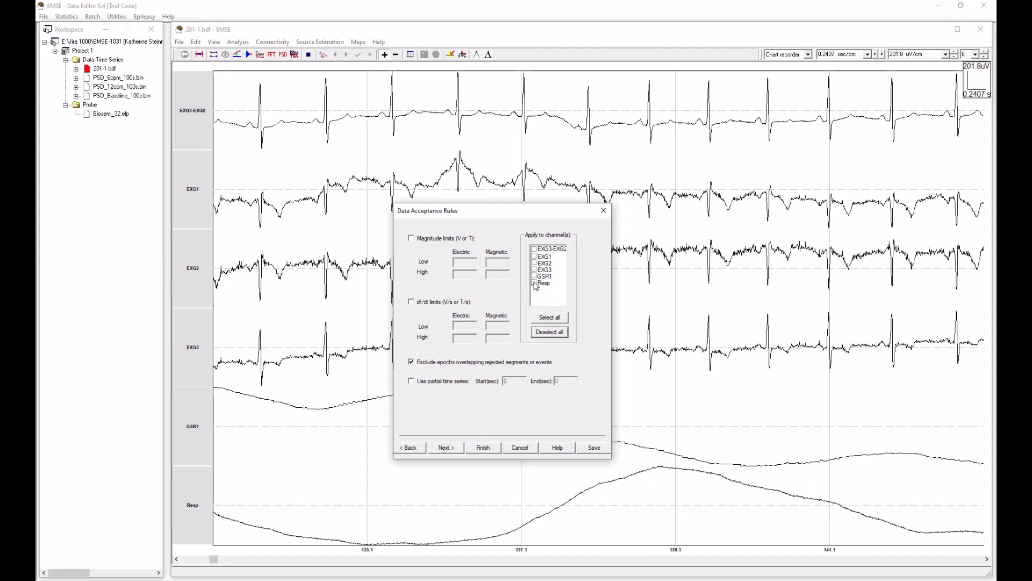
left_click(534, 282)
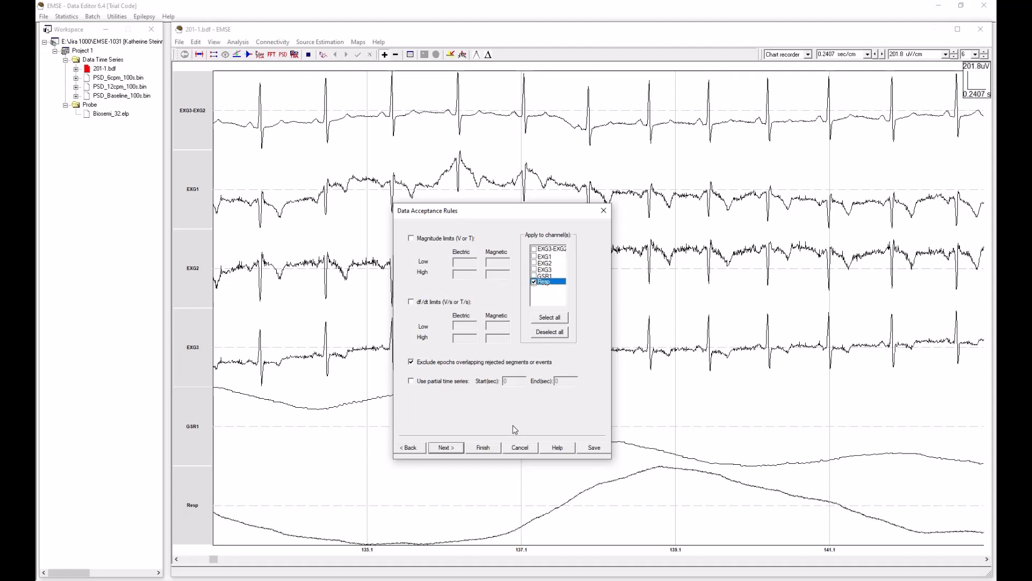
left_click(450, 448)
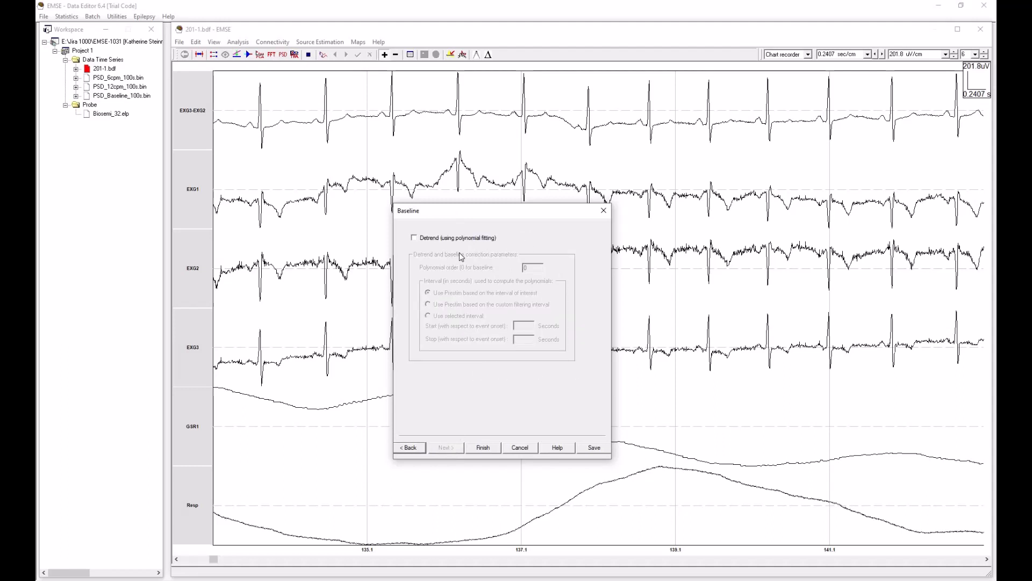
left_click(483, 448)
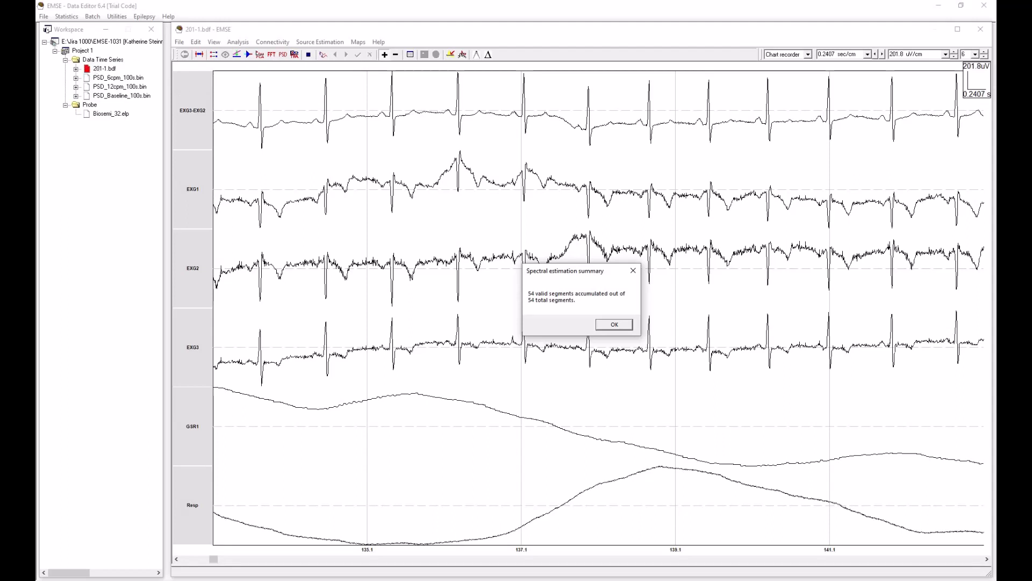
Step: Save the power spectra as PSD_6cpm_100s.bin in the Test02 folder, replacing the existing file
left_click(615, 324)
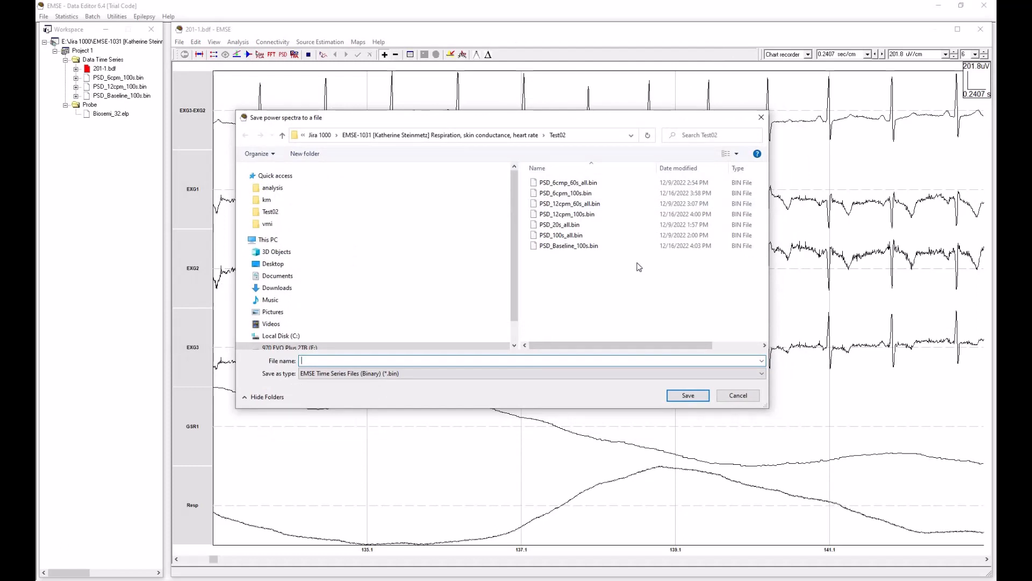
left_click(591, 194)
left_click(698, 397)
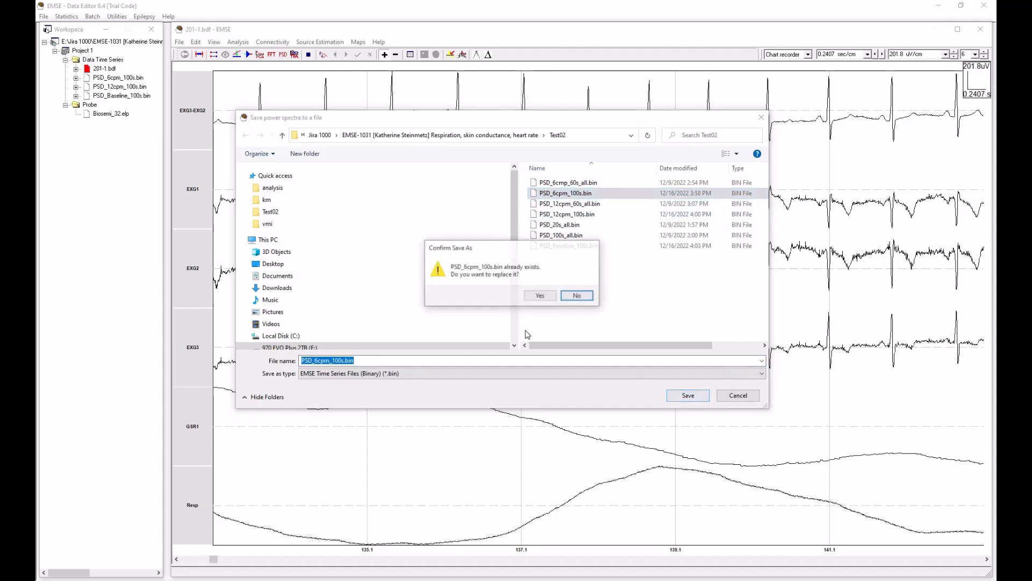
left_click(541, 297)
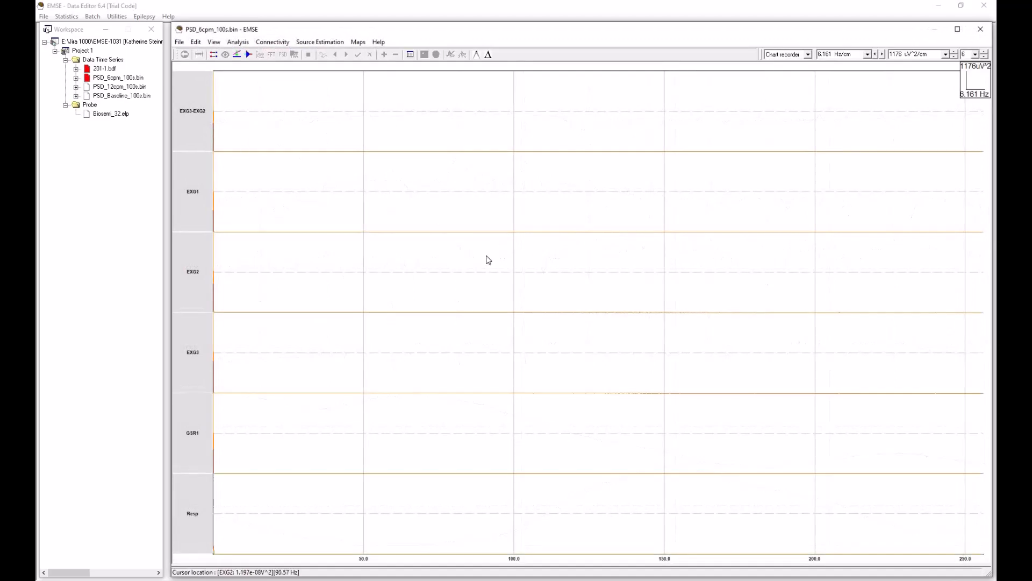
Step: Turn off the display of all channels in the 6cpm power spectrum except Resp
left_click(214, 43)
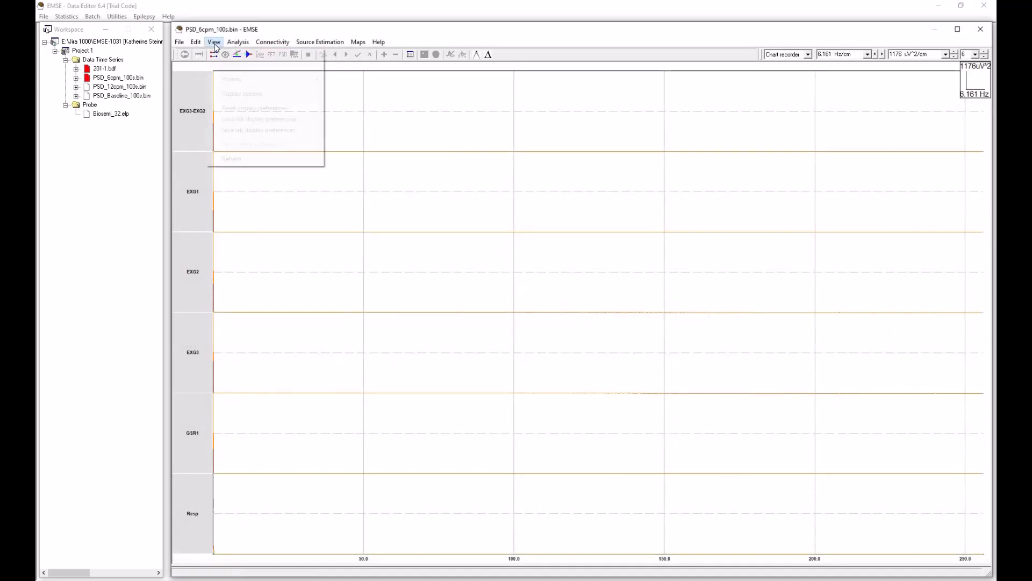
left_click(250, 94)
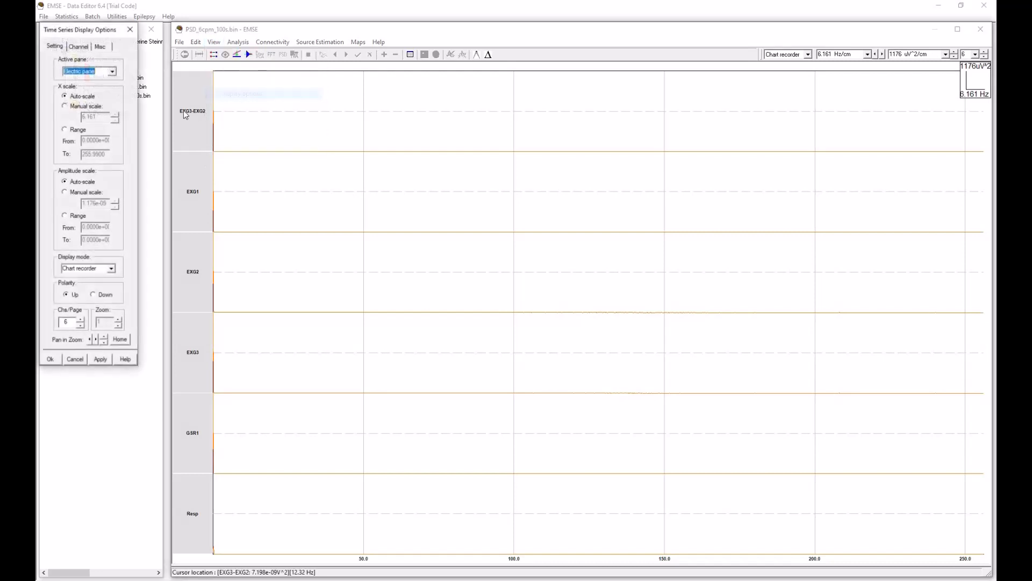
left_click(79, 45)
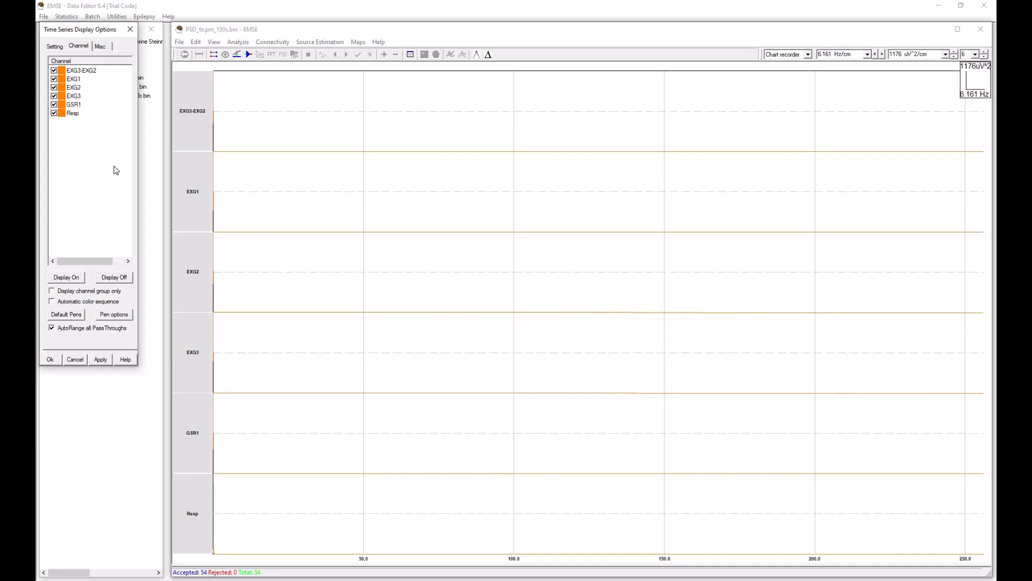
left_click(115, 280)
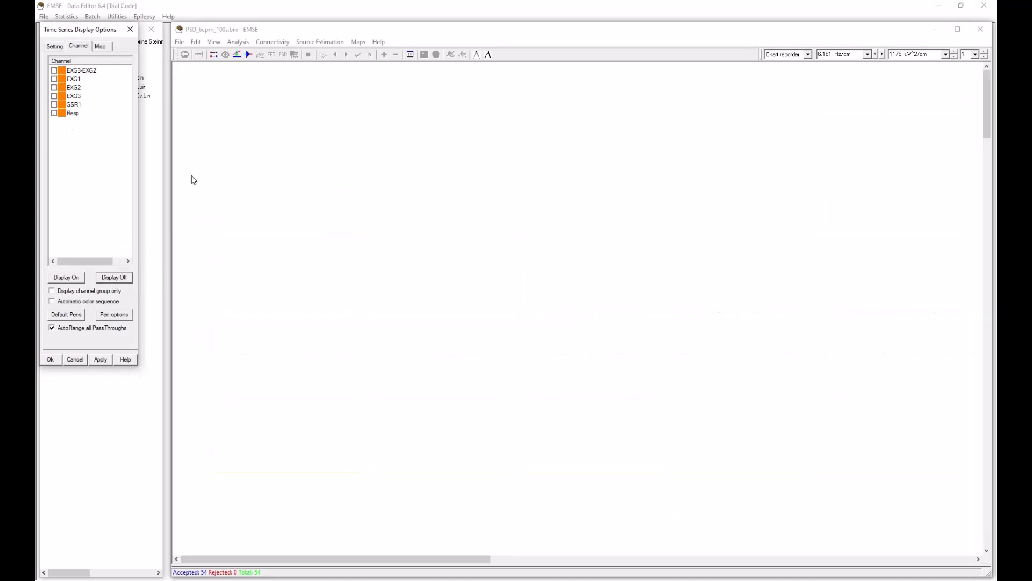
left_click(54, 113)
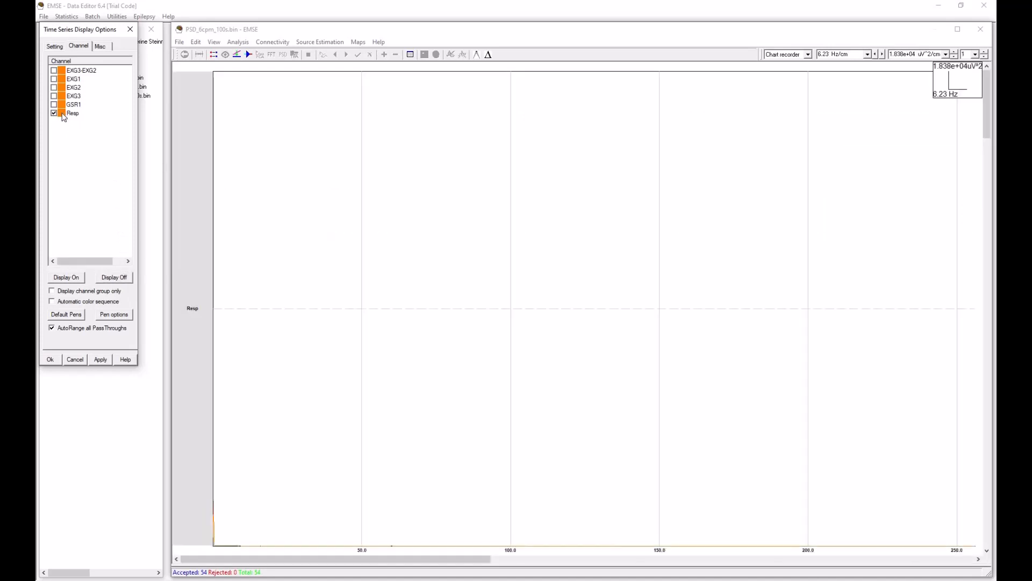
Step: Change the Resp channel's pen colour to red and accept the display options
double_click(63, 114)
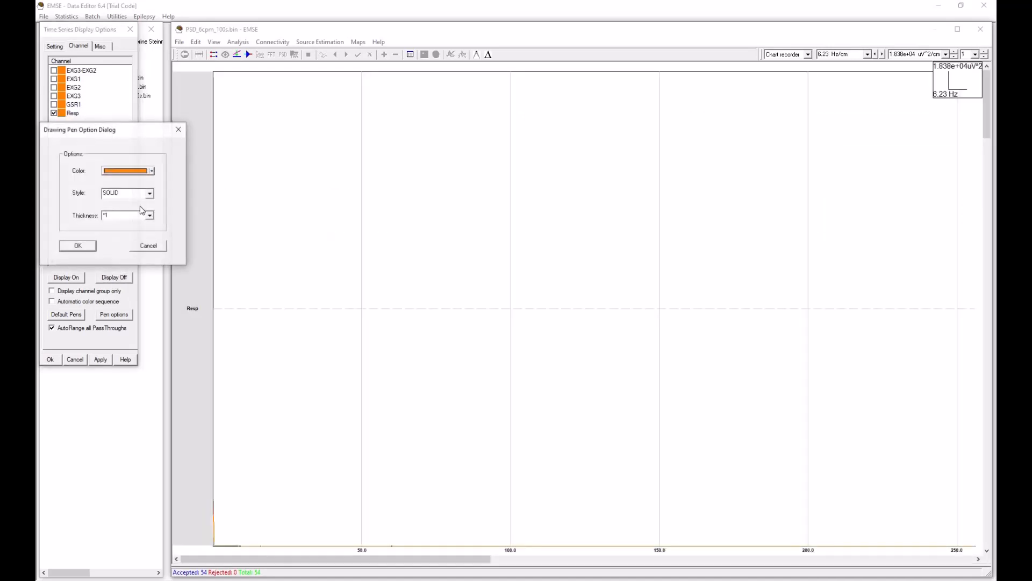
left_click(152, 171)
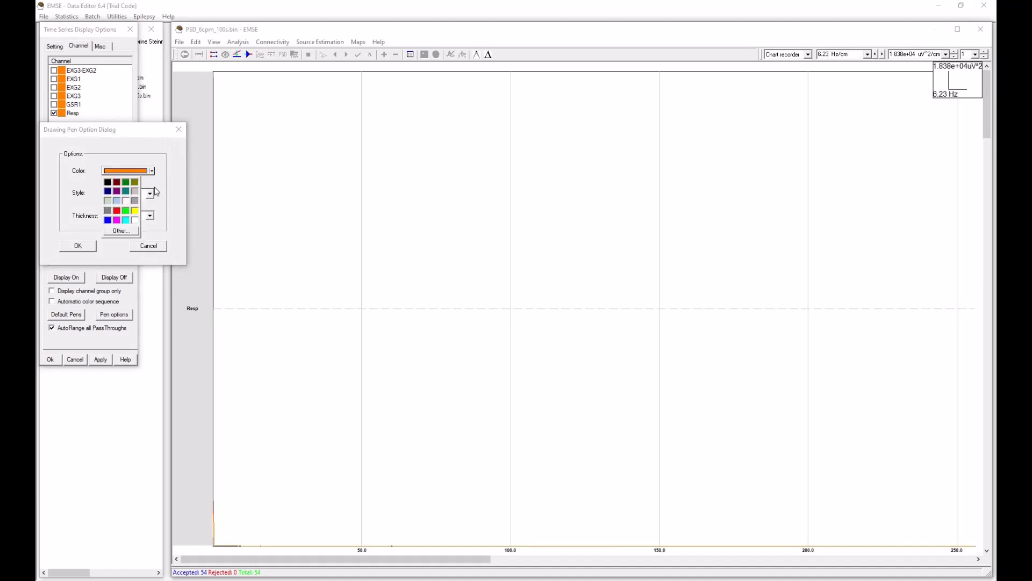
left_click(121, 215)
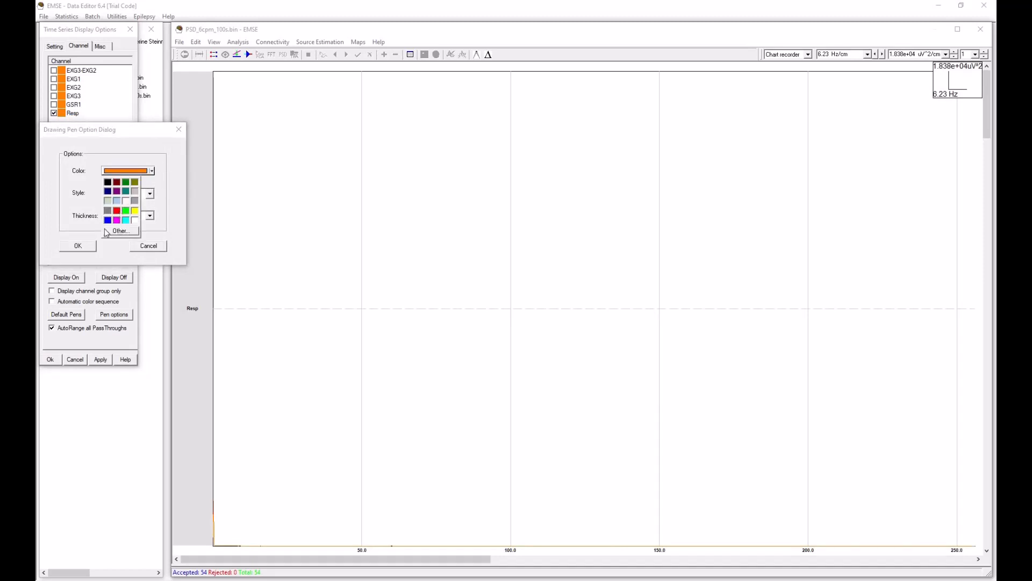
left_click(78, 245)
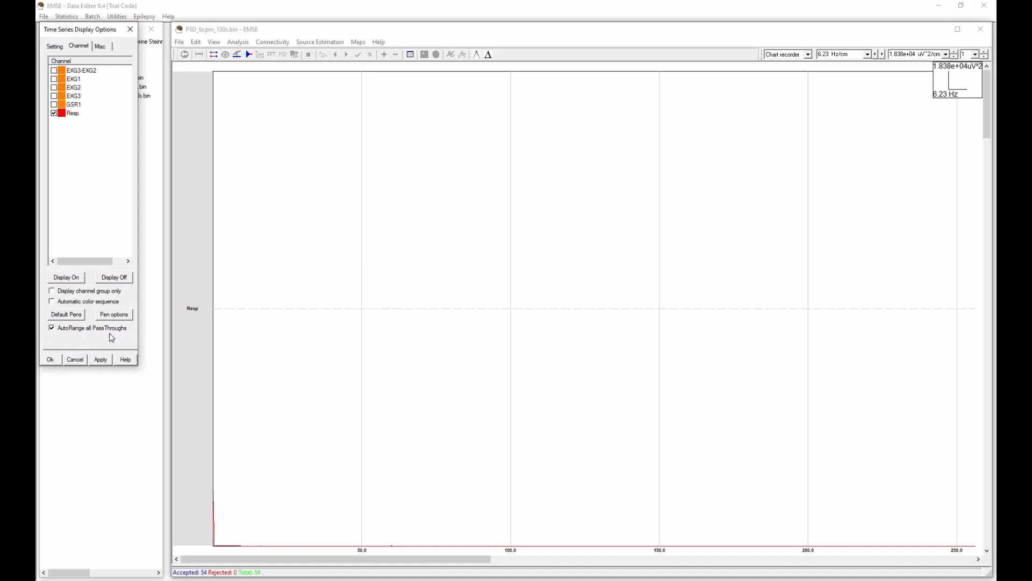
left_click(51, 360)
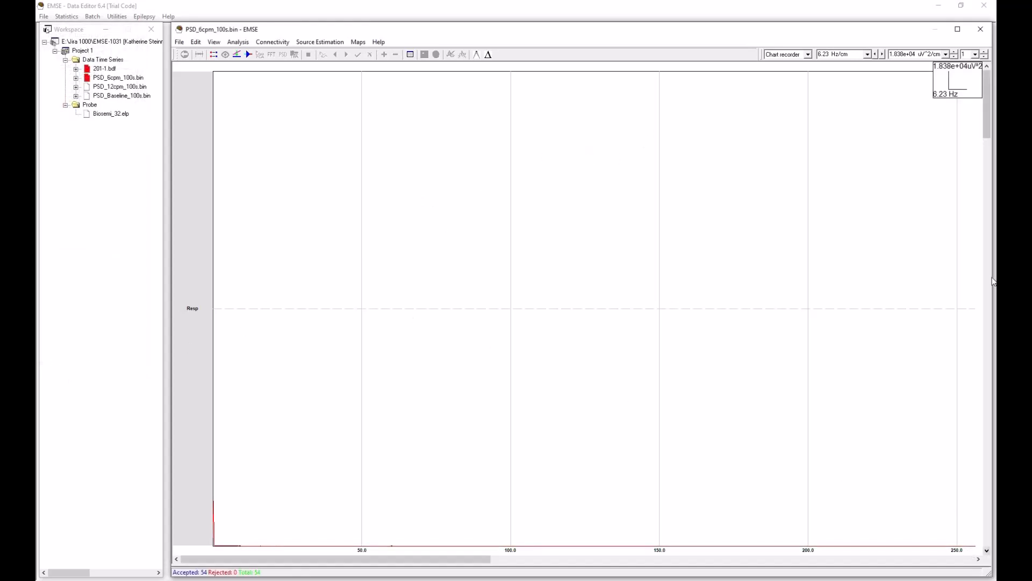
Step: Stretch the spectrum's frequency scale to 0.009488 Hz/cm so the low-frequency range fills the plot
left_click(883, 55)
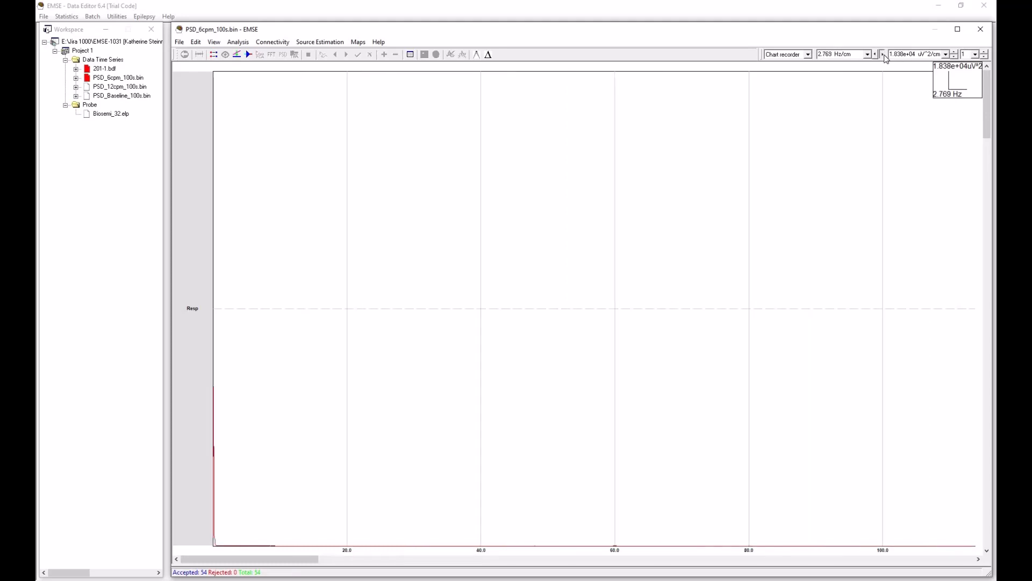
left_click(883, 54)
left_click(884, 54)
left_click(883, 54)
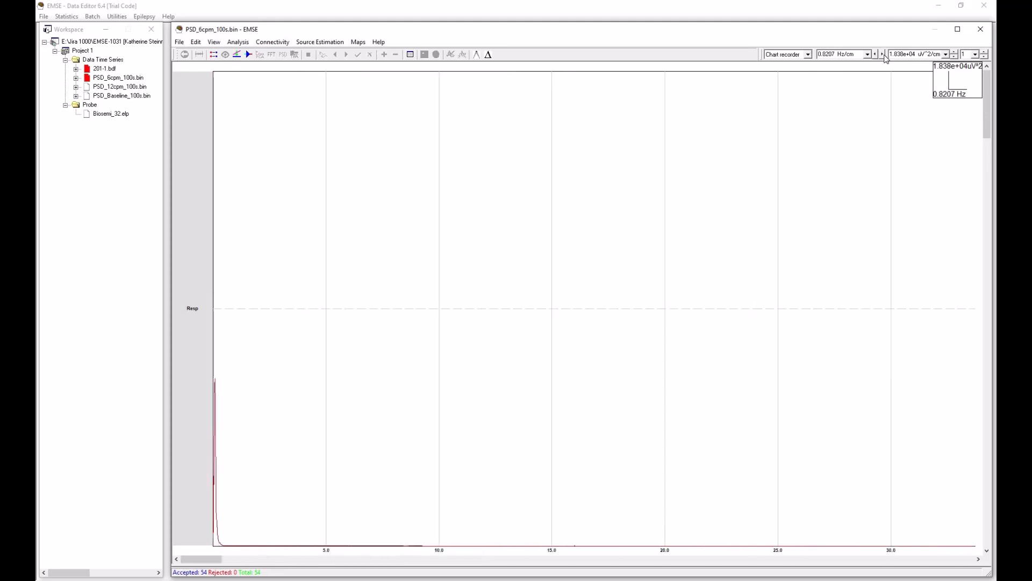
left_click(883, 54)
left_click(884, 55)
left_click(883, 55)
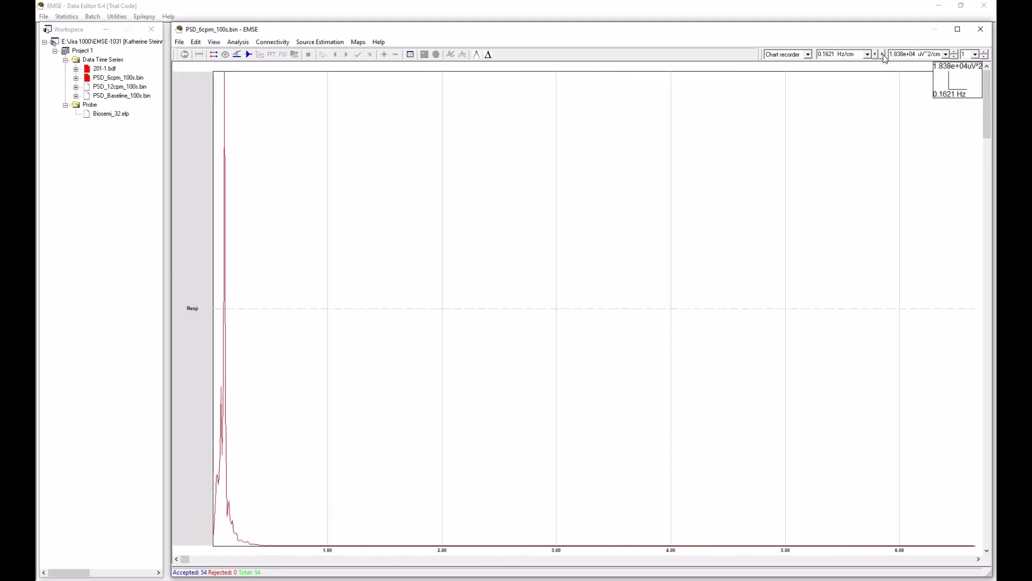
left_click(884, 55)
left_click(883, 54)
left_click(883, 54)
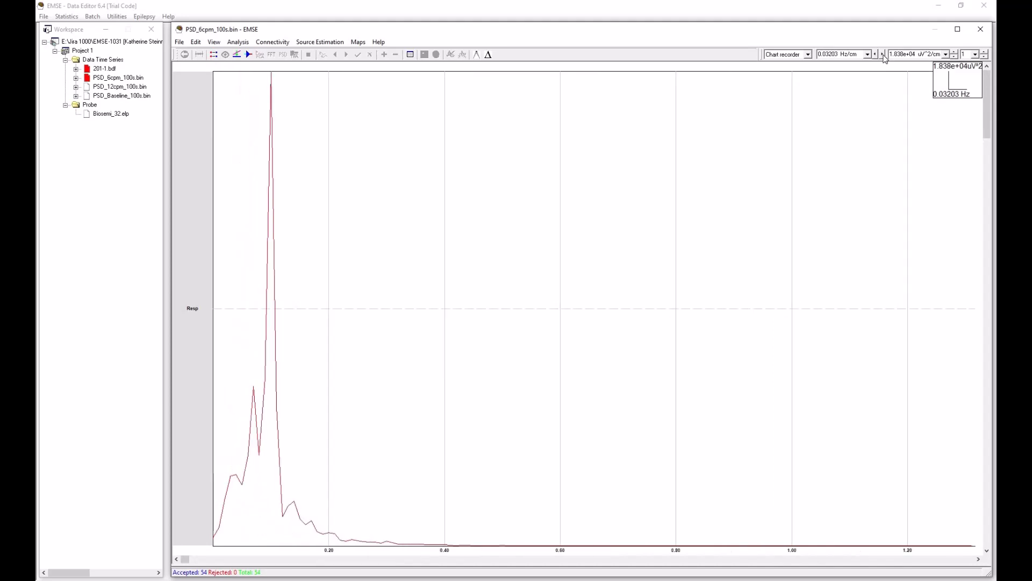
left_click(883, 54)
left_click(884, 54)
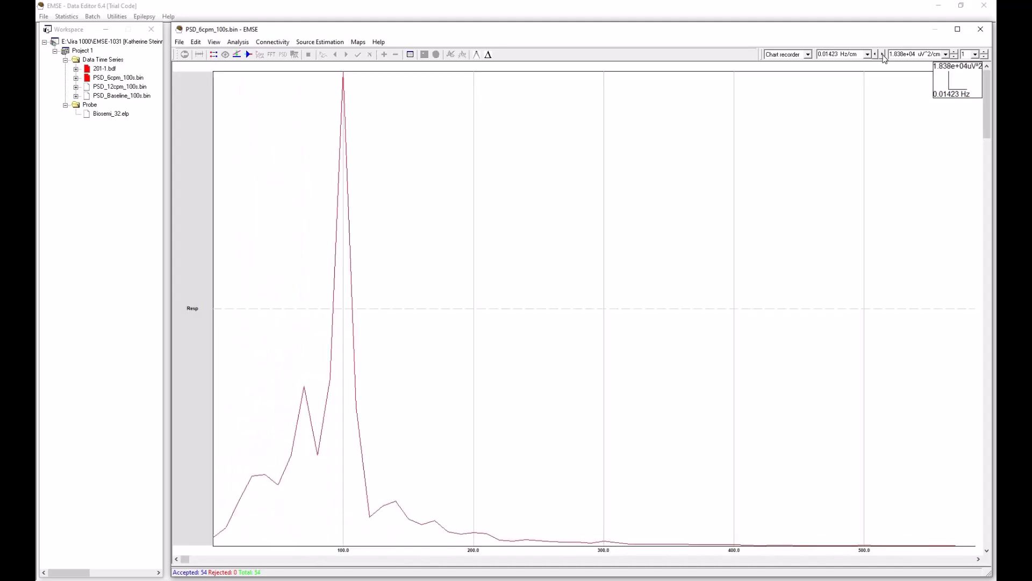
left_click(883, 54)
left_click(883, 55)
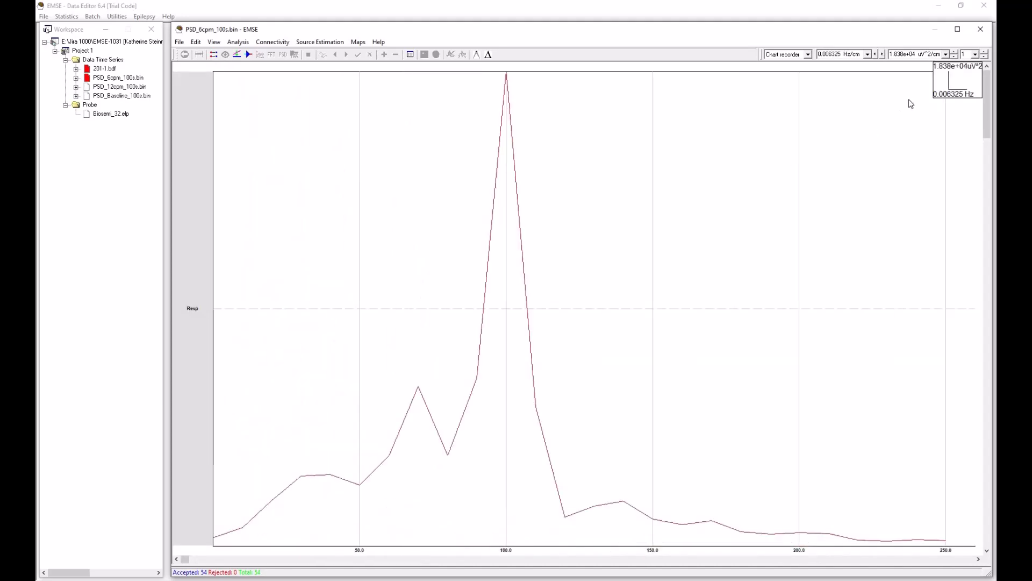
left_click(875, 54)
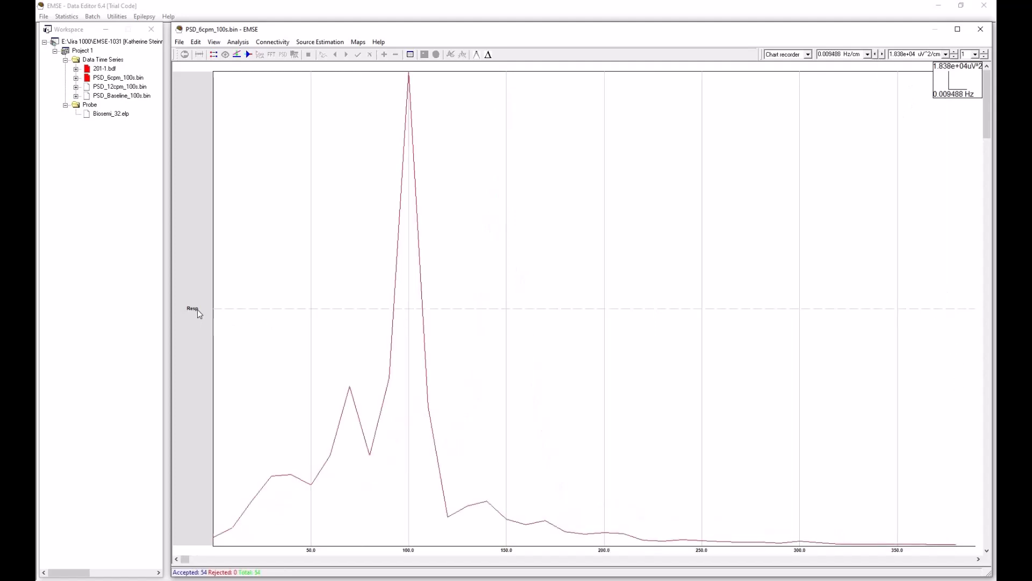
Step: Show the Resp spectrum alone in an enlarged plot and compare its highest peak with the adjacent 0.11 Hz bin
double_click(199, 309)
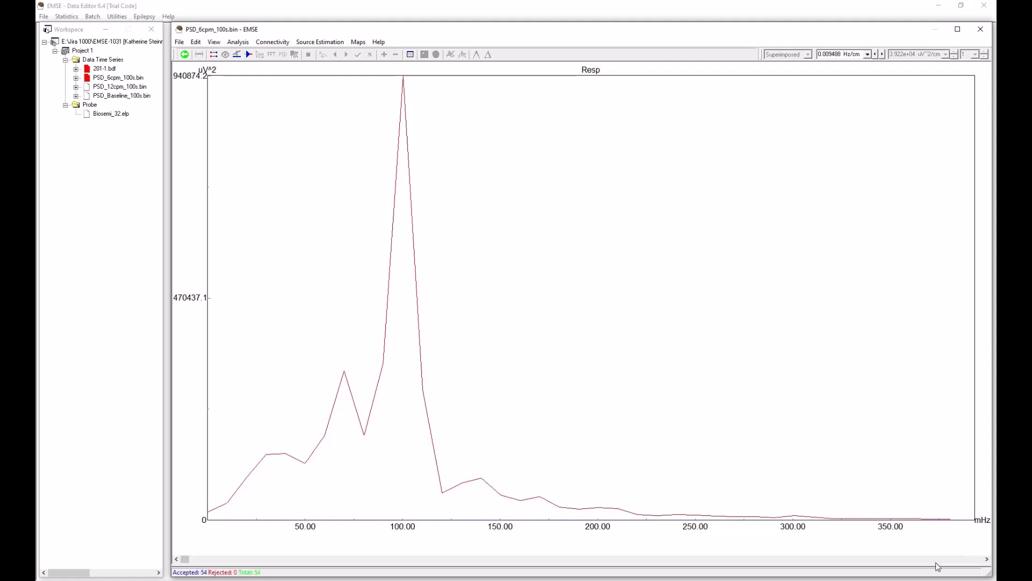
left_click(404, 133)
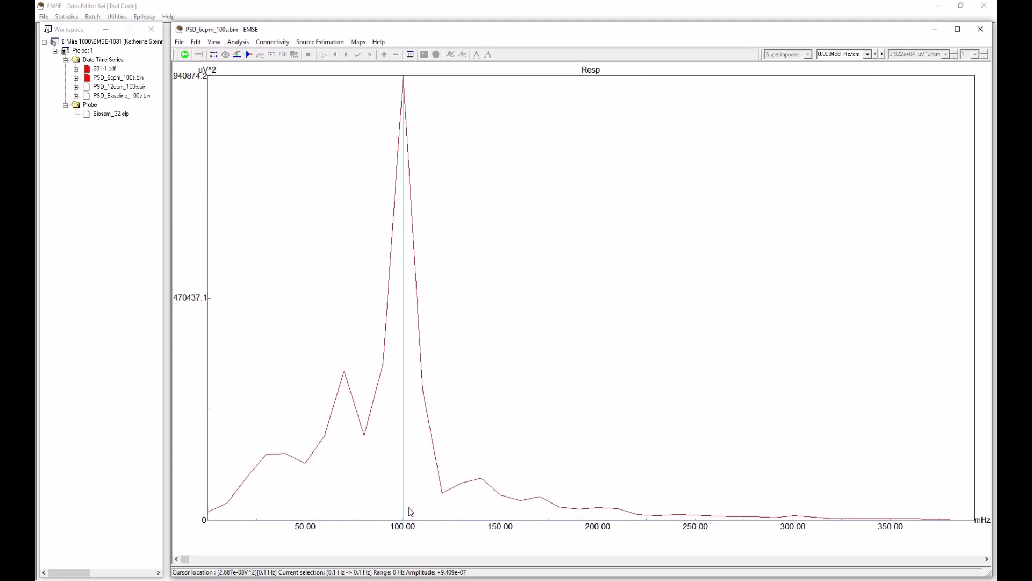
left_click(423, 511)
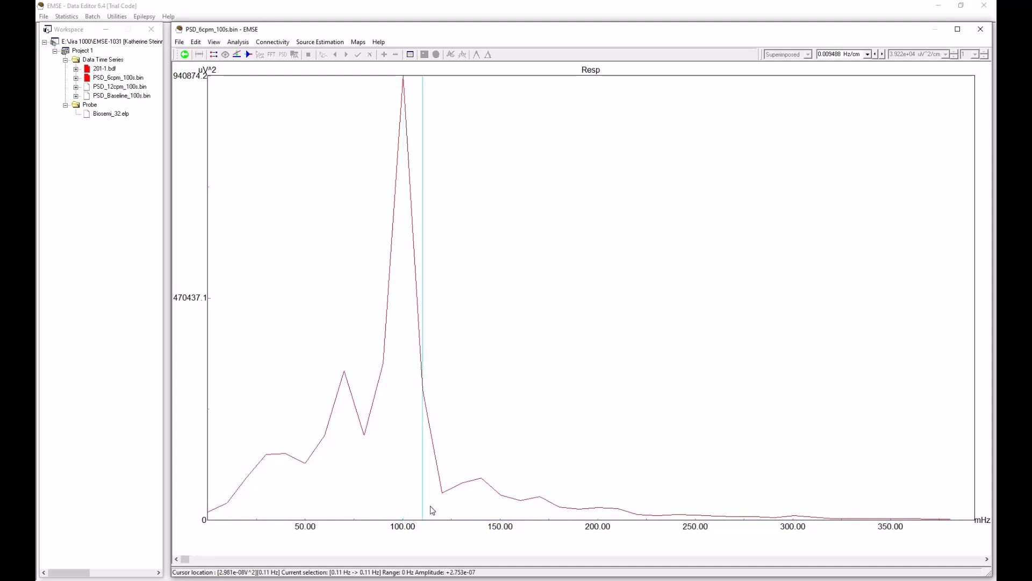
left_click(404, 517)
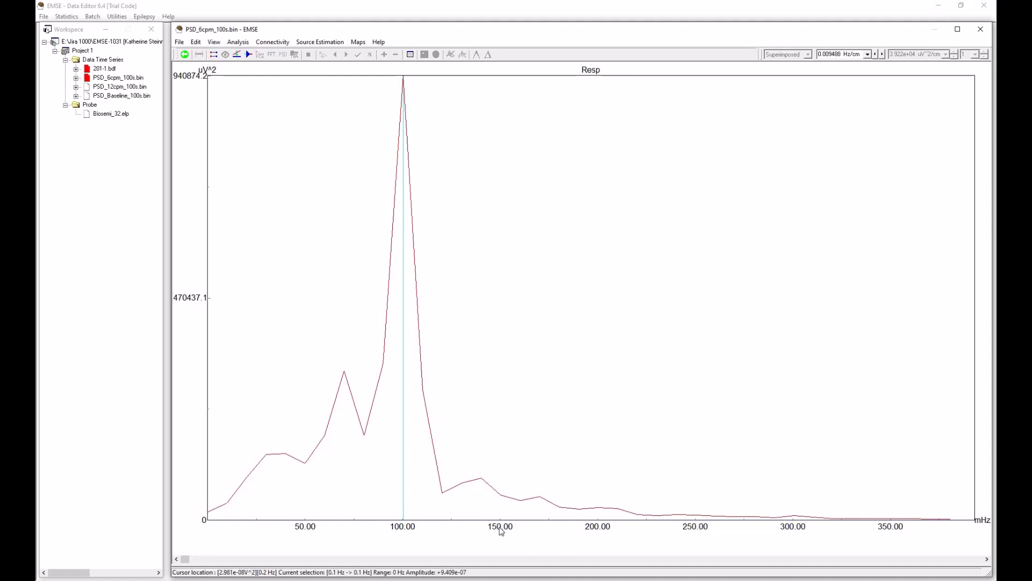
Step: Step the cursor through the frequency bins from 0.11 to 0.14 Hz and return it to the main peak at 0.1 Hz
left_click(423, 497)
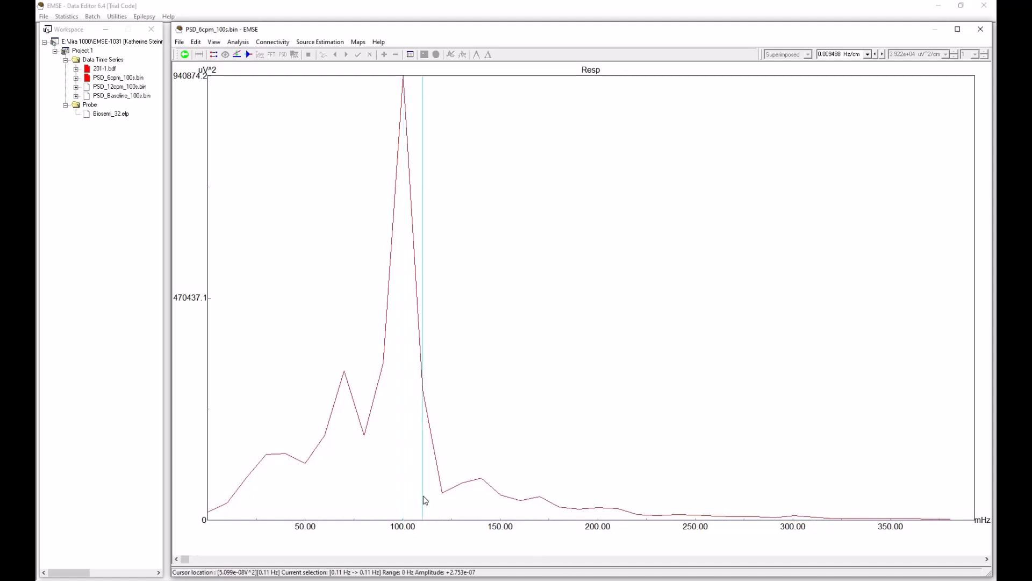
left_click(442, 503)
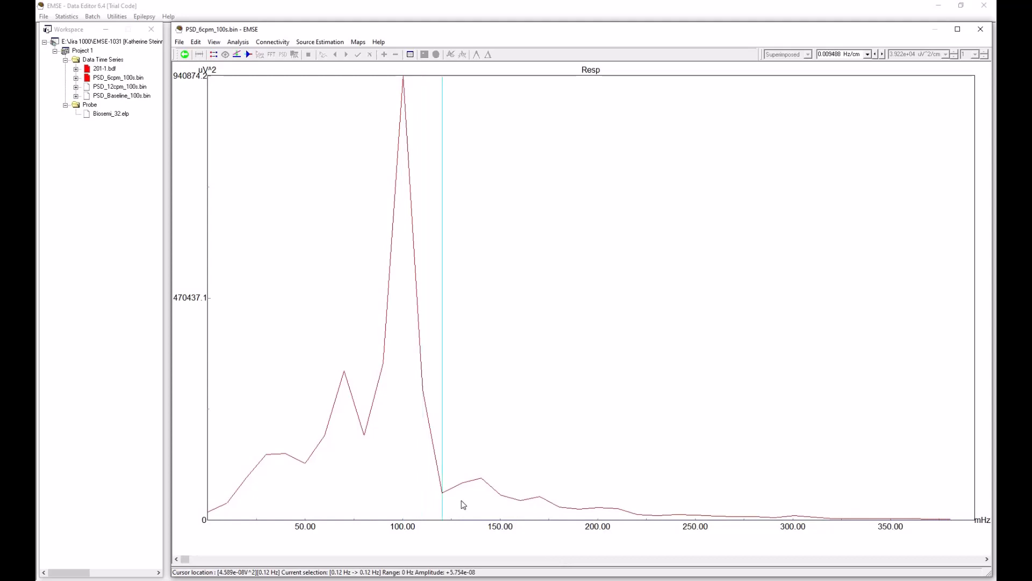
left_click(459, 499)
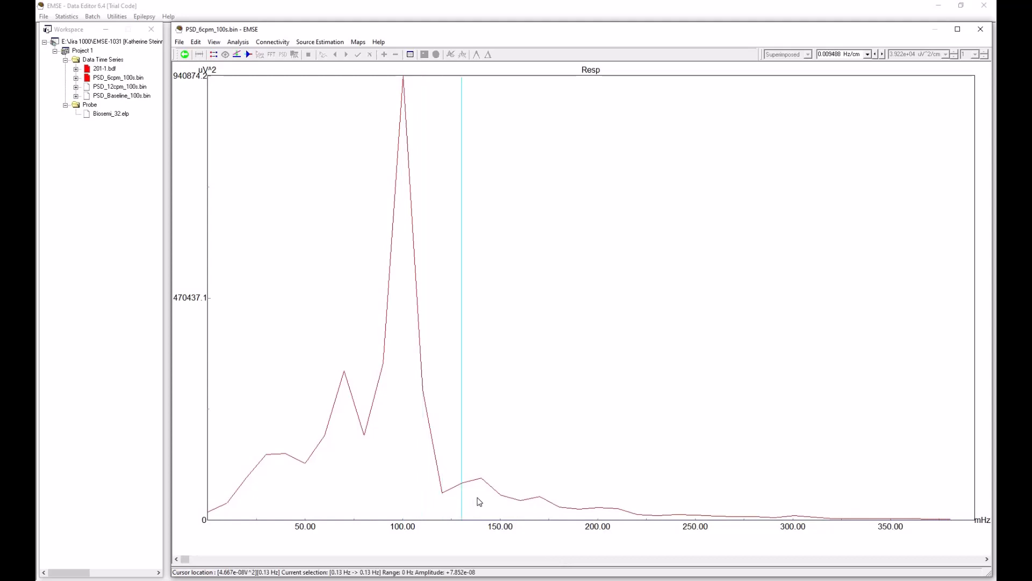
left_click(471, 489)
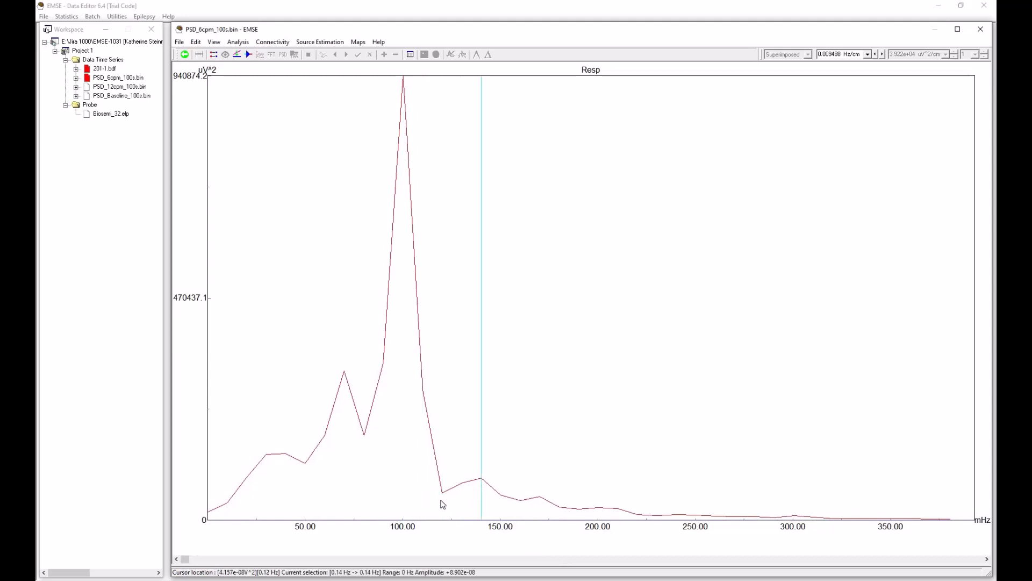
left_click(442, 501)
left_click(407, 515)
left_click(403, 516)
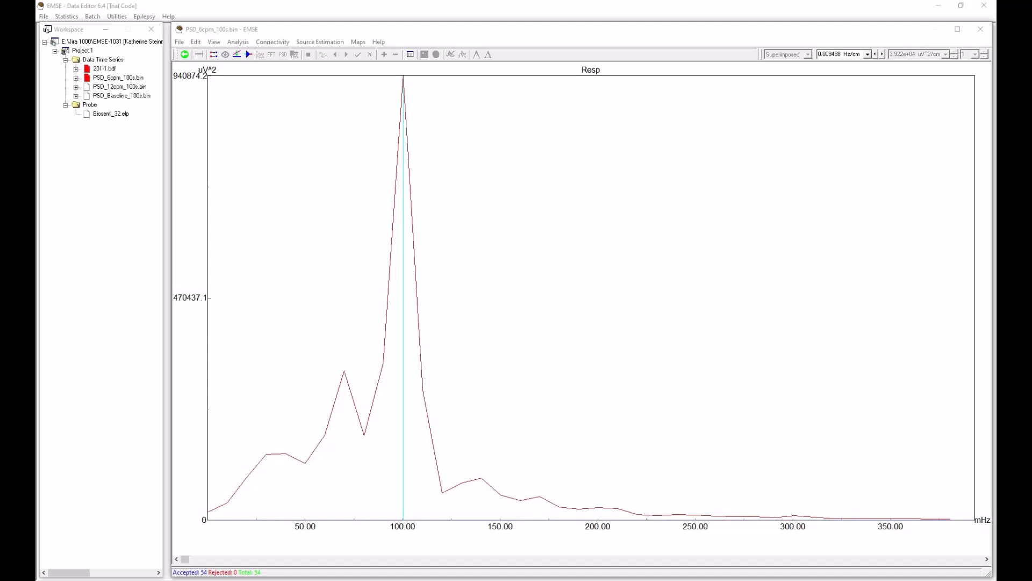
Step: In Calculator, multiply the 0.1 Hz peak frequency by 60 to convert it to cycles per minute, and close Calculator
left_click_drag(36, 224, 665, 152)
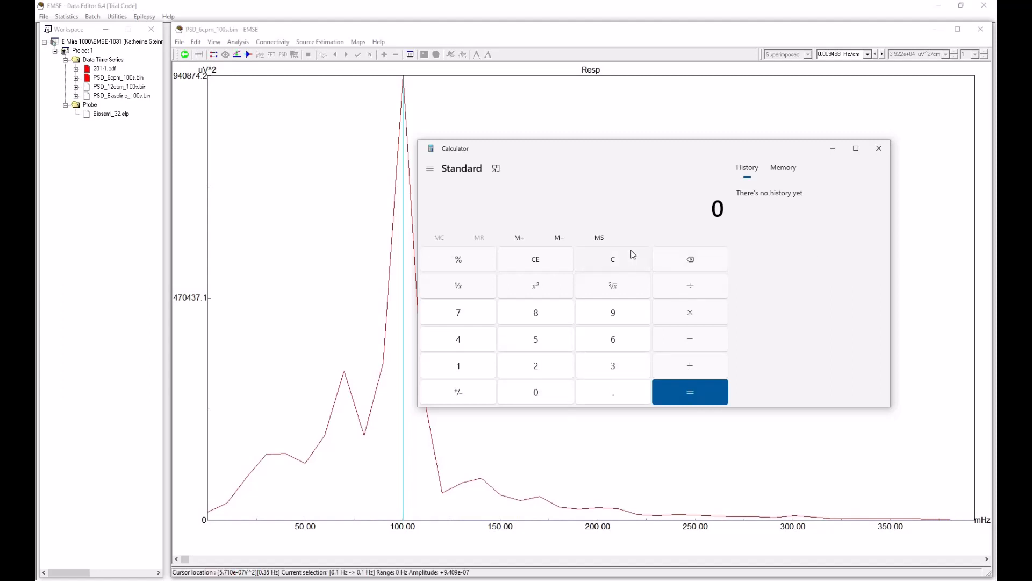
type("0.1 ×")
type("60")
key("Return")
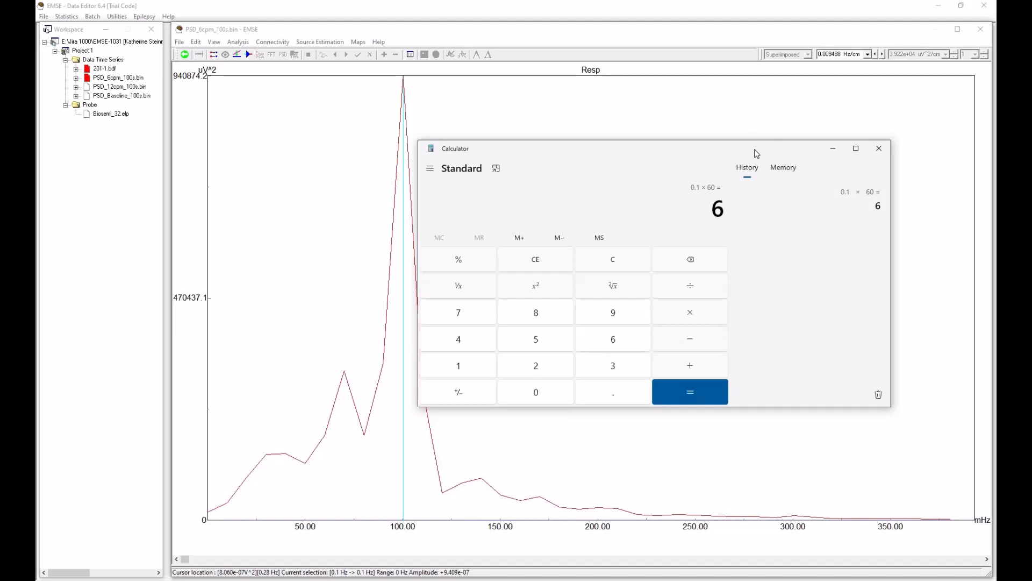
left_click(879, 148)
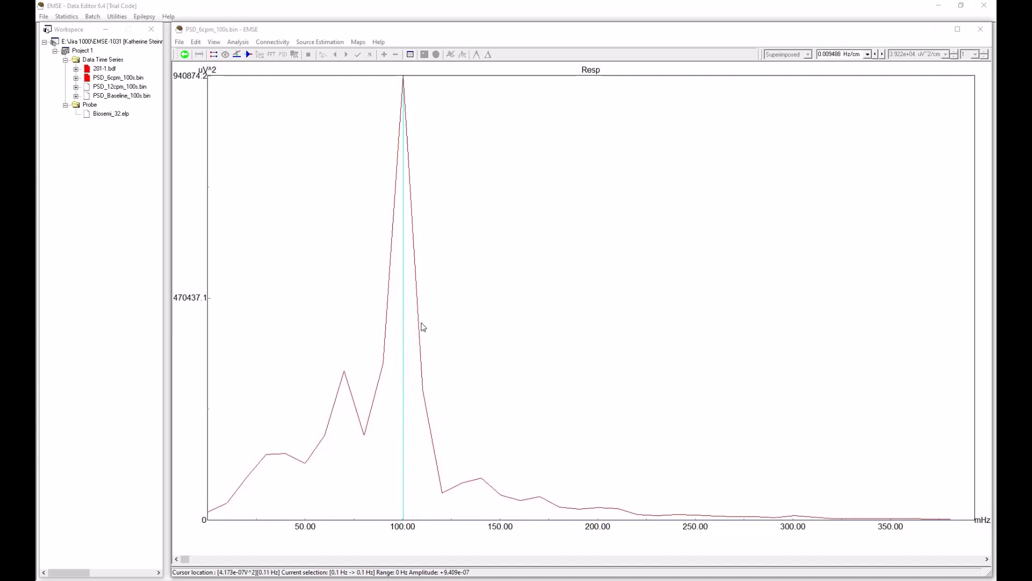
Step: Check the smaller Resp spectrum peaks at 0.07, 0.14 and 0.17 Hz and return the cursor to the main peak
left_click(345, 382)
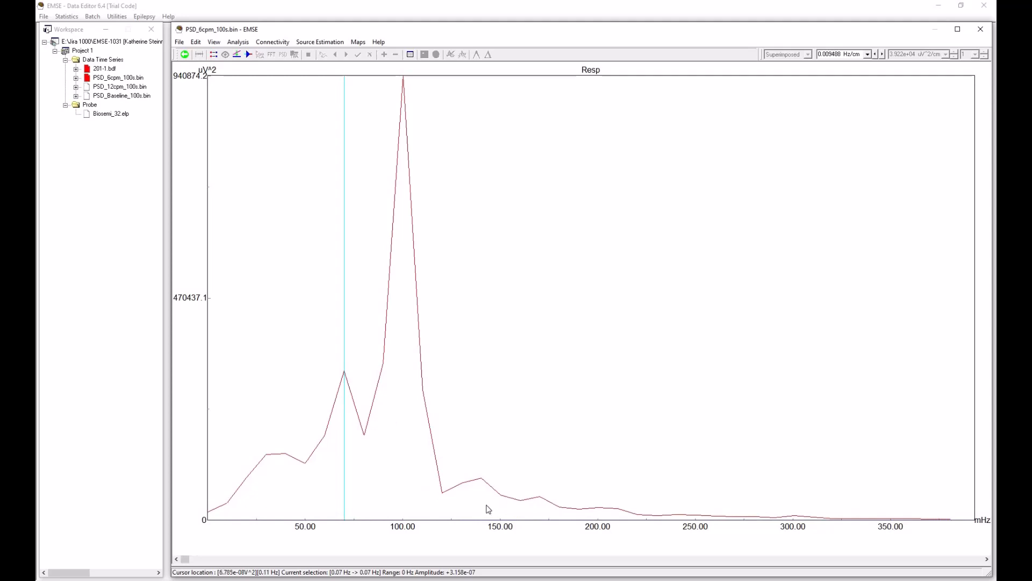
left_click(482, 489)
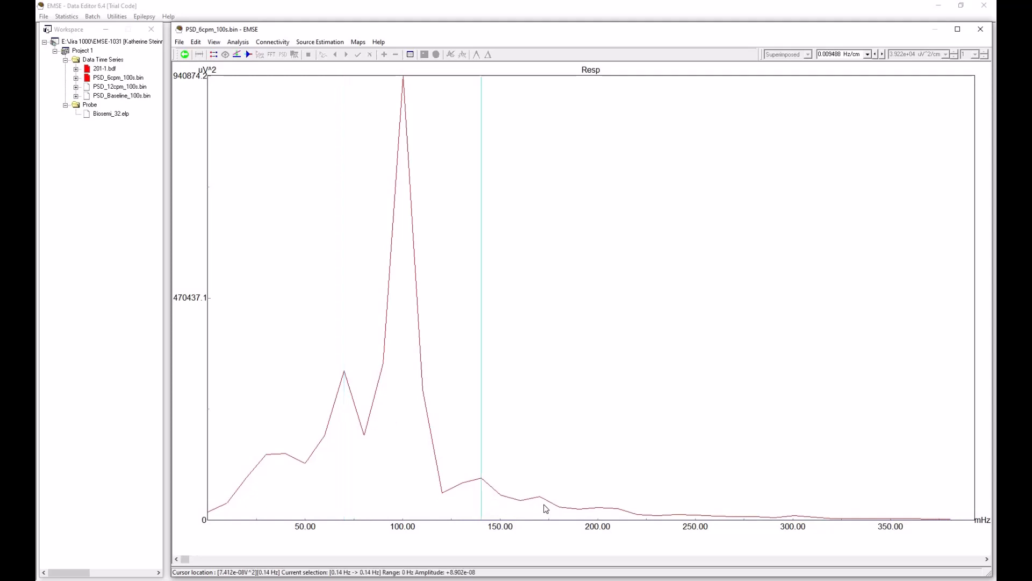
left_click(540, 503)
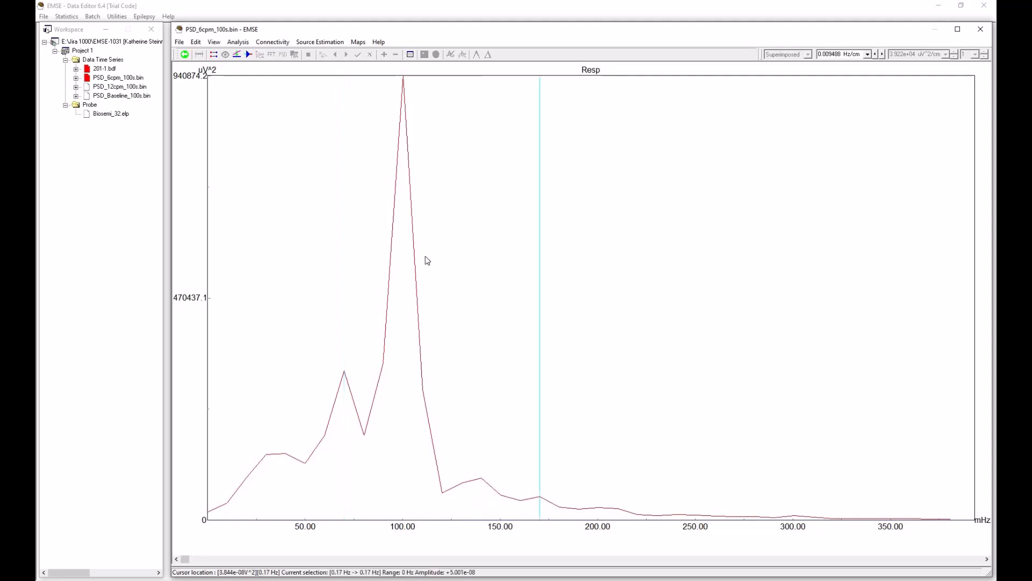
left_click(404, 126)
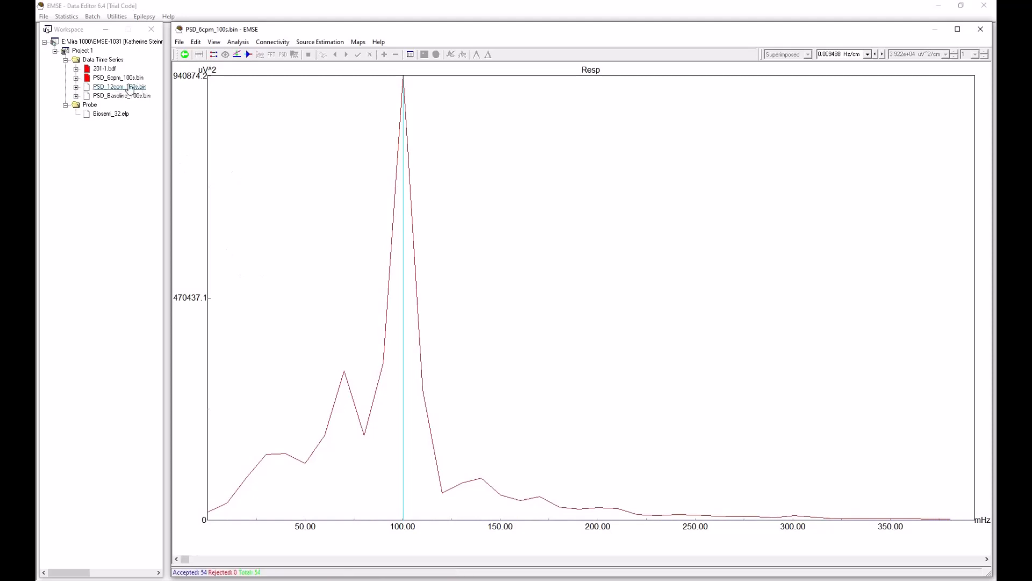
Step: Open 201-1.bdf and set up a Power Spectrum with consecutive-within-segments windows of 100 seconds, 75% overlap and a Hanning window
double_click(103, 69)
left_click(240, 44)
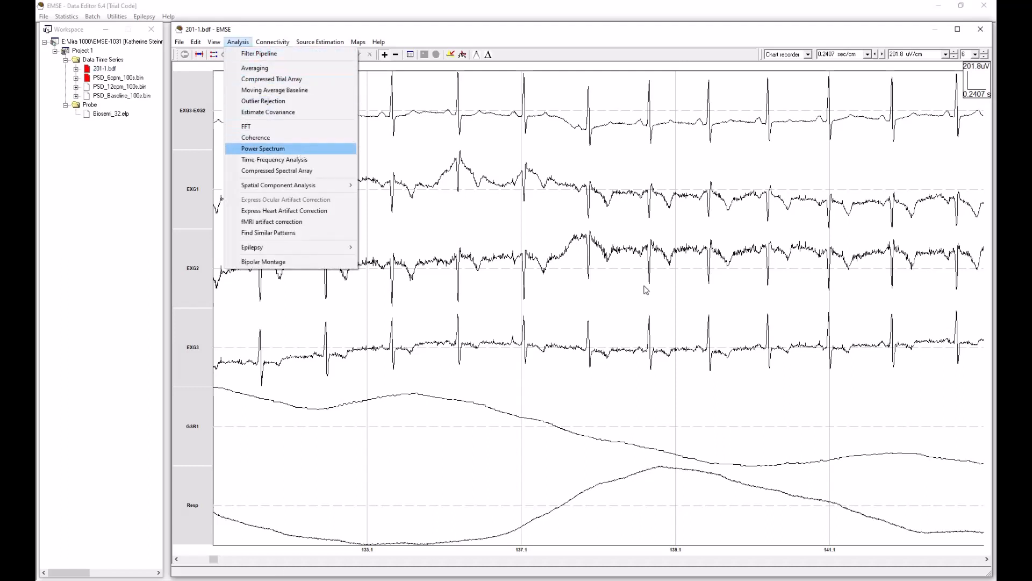
key("Return")
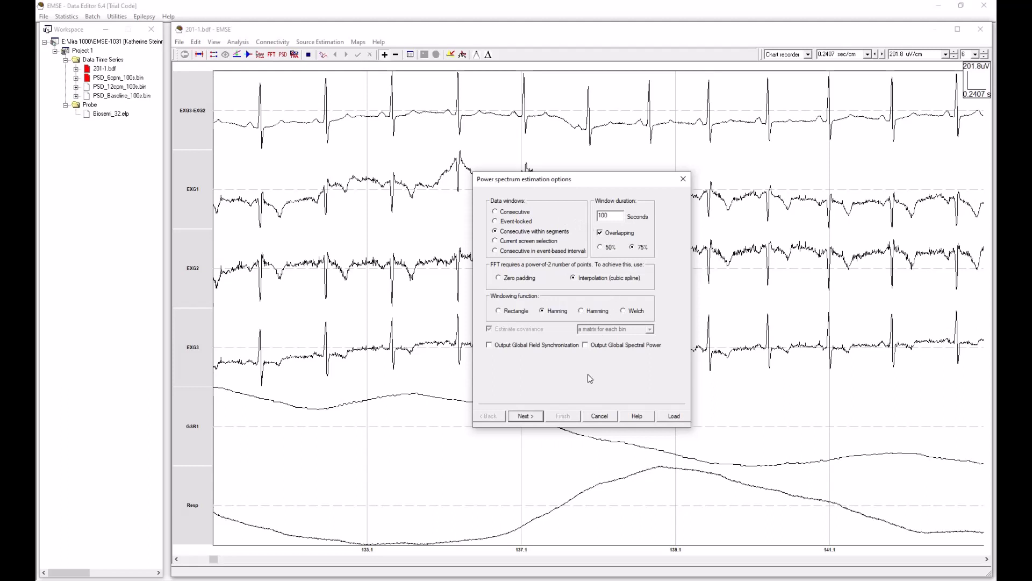
left_click(533, 417)
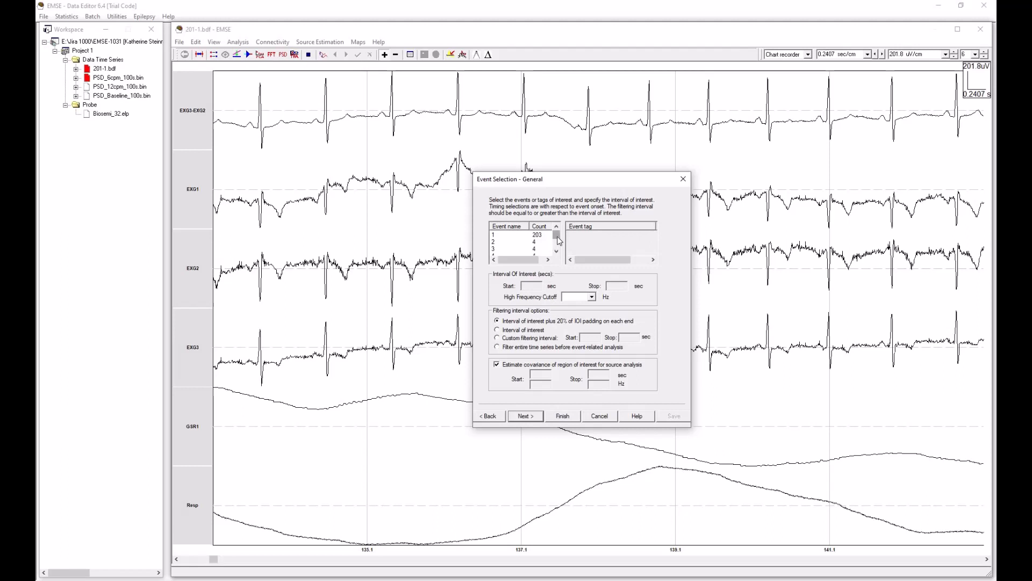
Step: Run the power spectrum for the 12cpm event, filtering only the interval of interest, without covariance estimation or detrending
left_click_drag(557, 237, 559, 246)
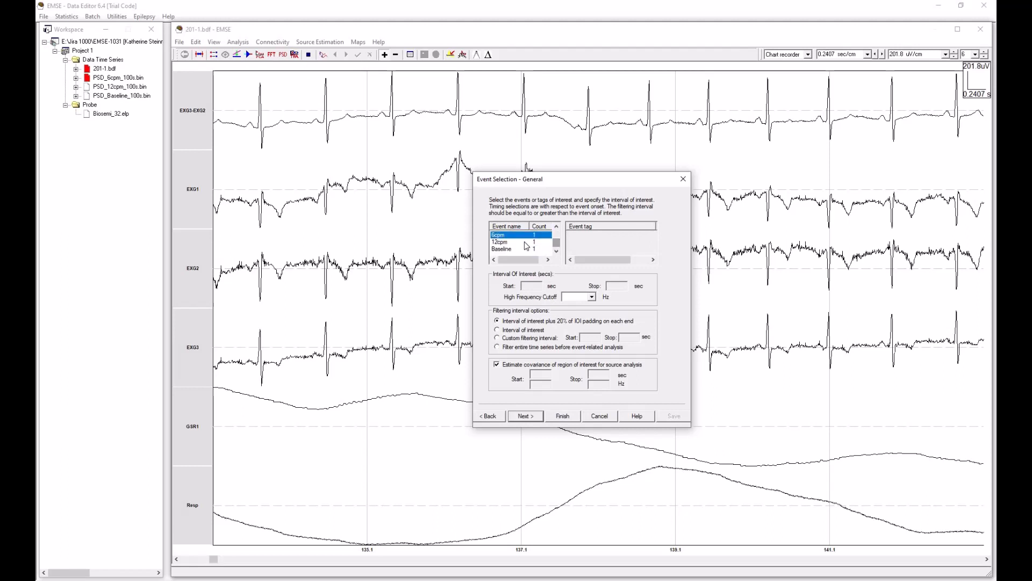
left_click(526, 243)
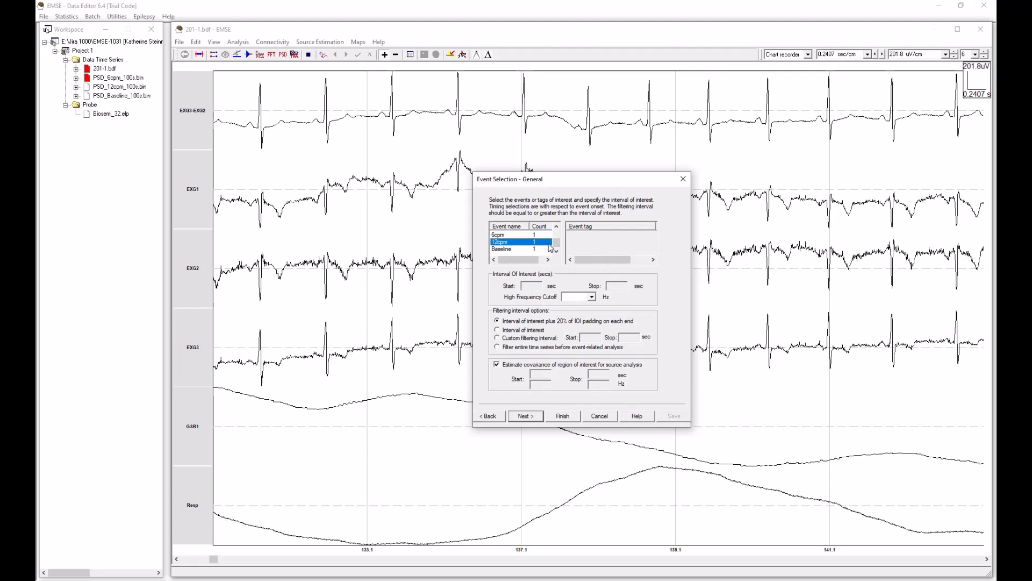
left_click(498, 331)
left_click(497, 365)
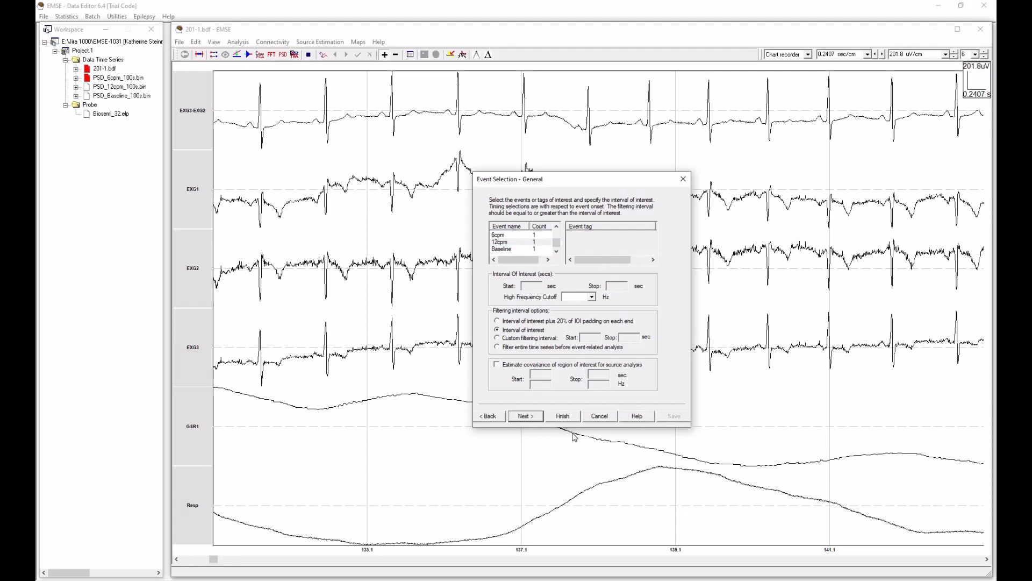
left_click(526, 416)
left_click(526, 416)
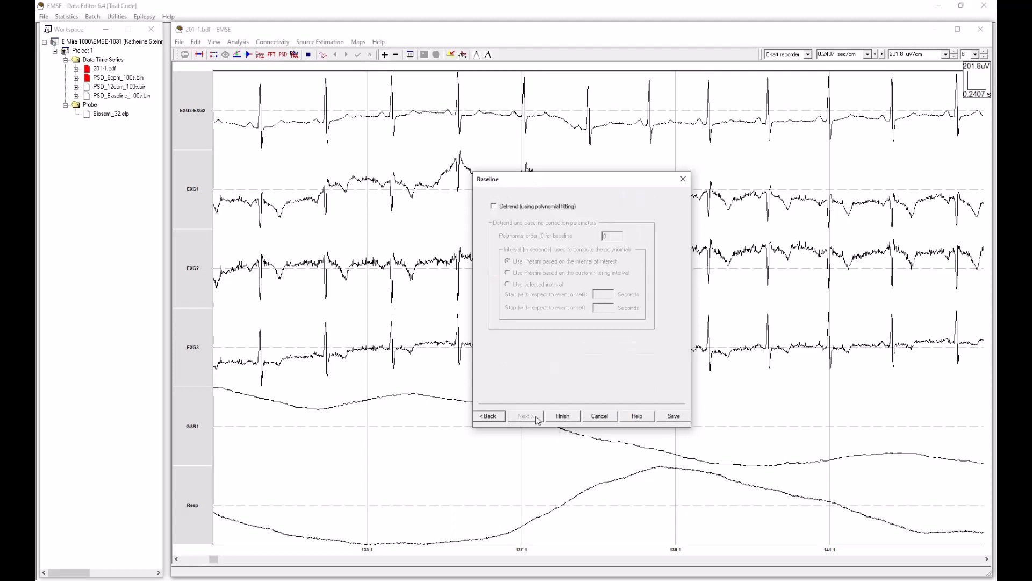
left_click(563, 417)
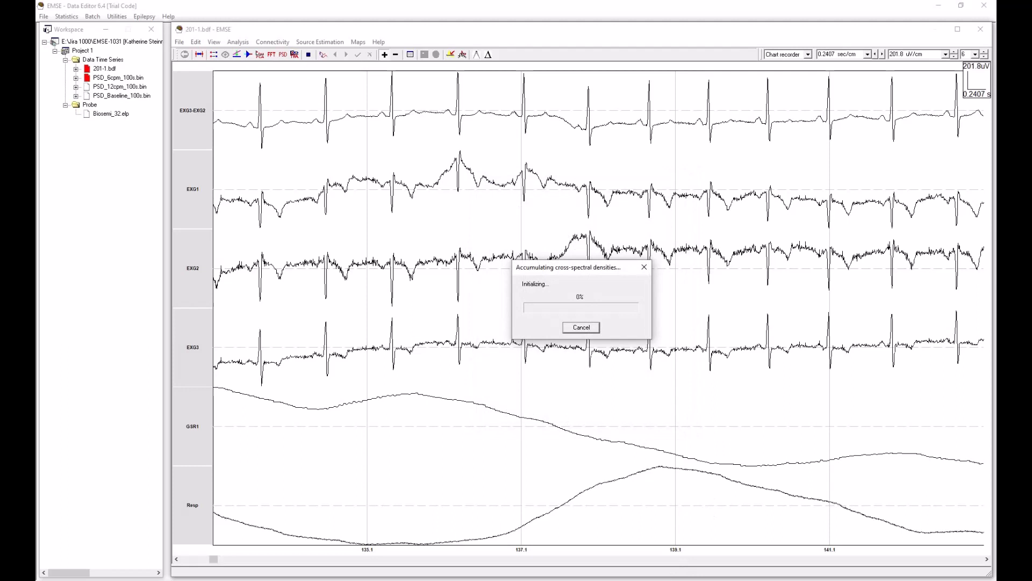
Step: Check the EMSE64 process's resource usage in Task Manager during the spectral computation, and move Task Manager out of the way
right_click(721, 579)
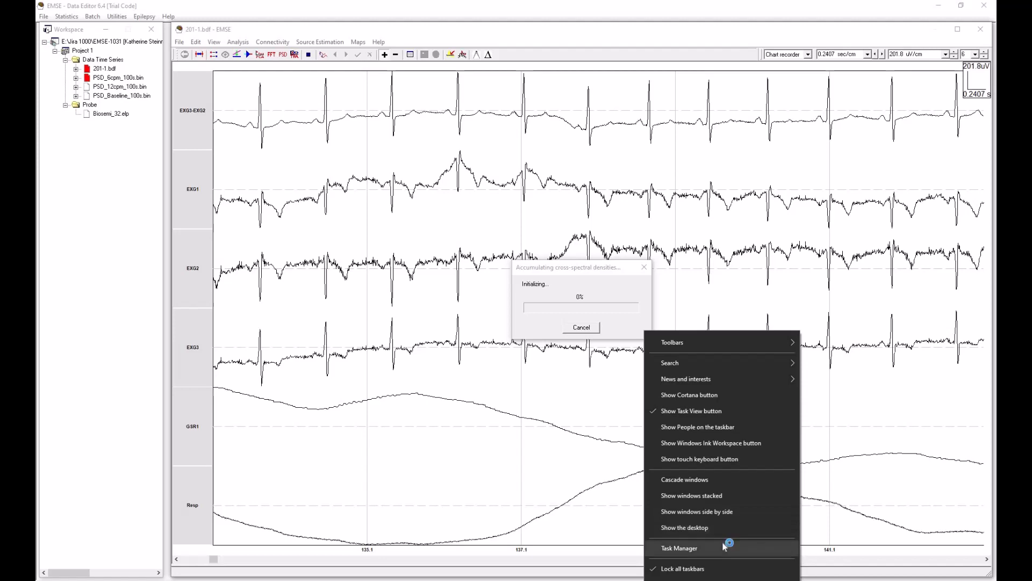
left_click(727, 548)
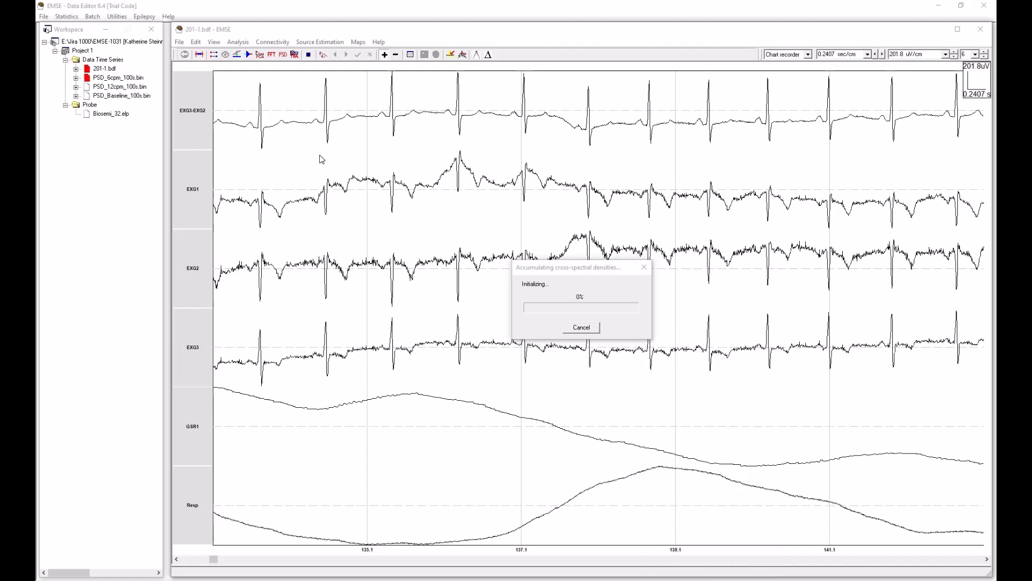
left_click_drag(304, 161, 329, 108)
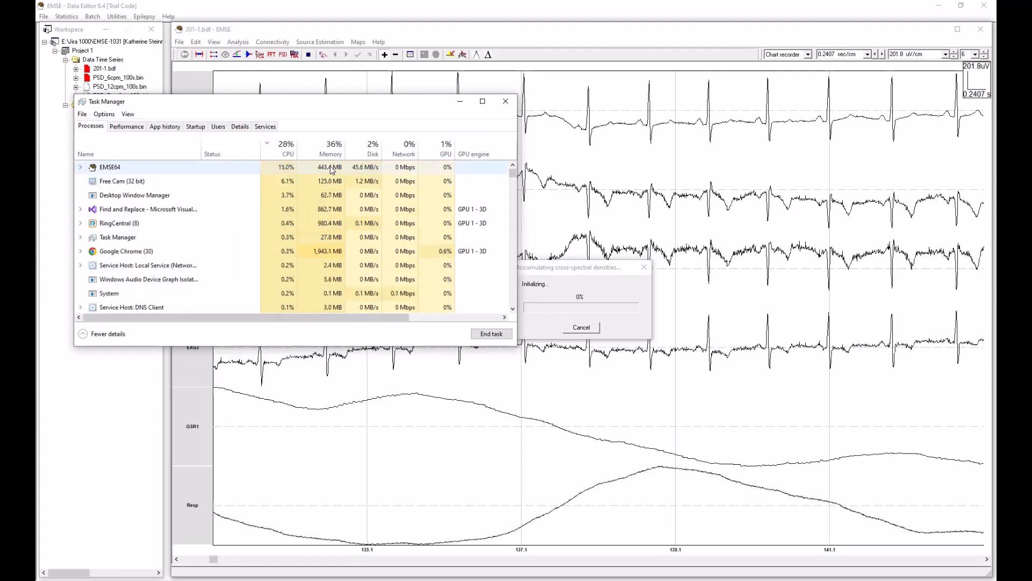
left_click(332, 170)
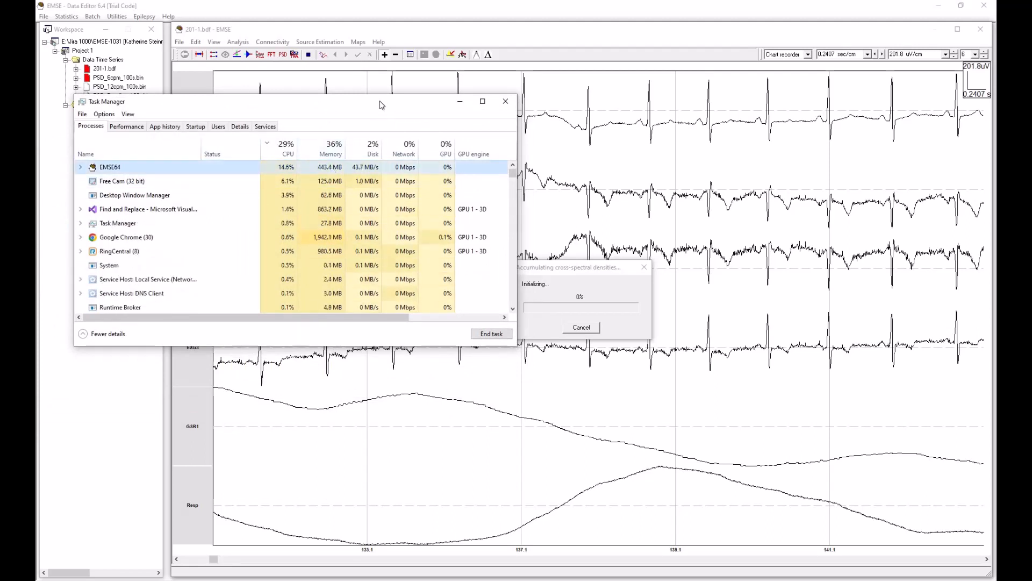
left_click_drag(380, 101, 0, 193)
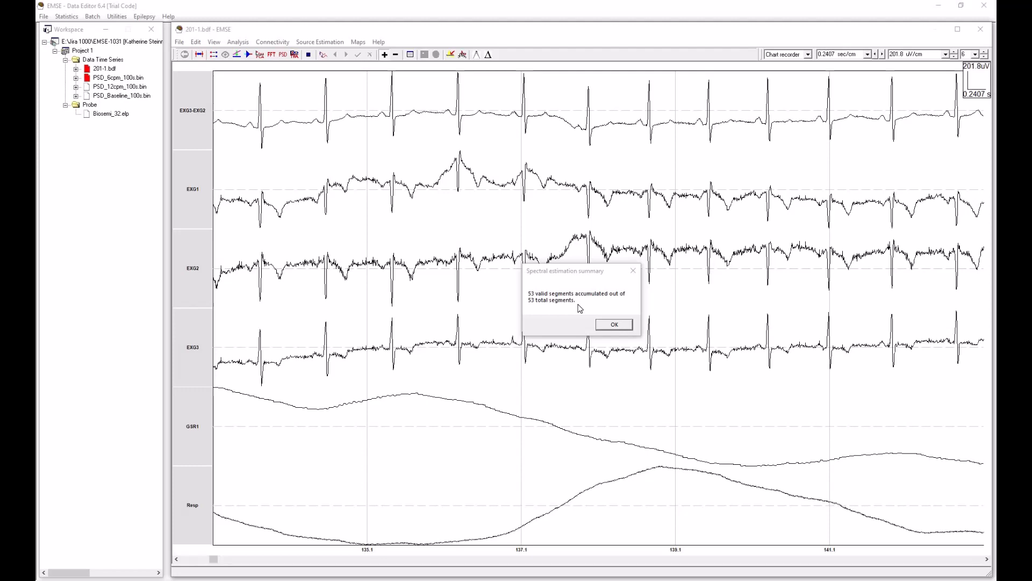
Step: Save the power spectra as PSD_12cpm_100s.bin in the Test02 folder, replacing the existing file
left_click(623, 325)
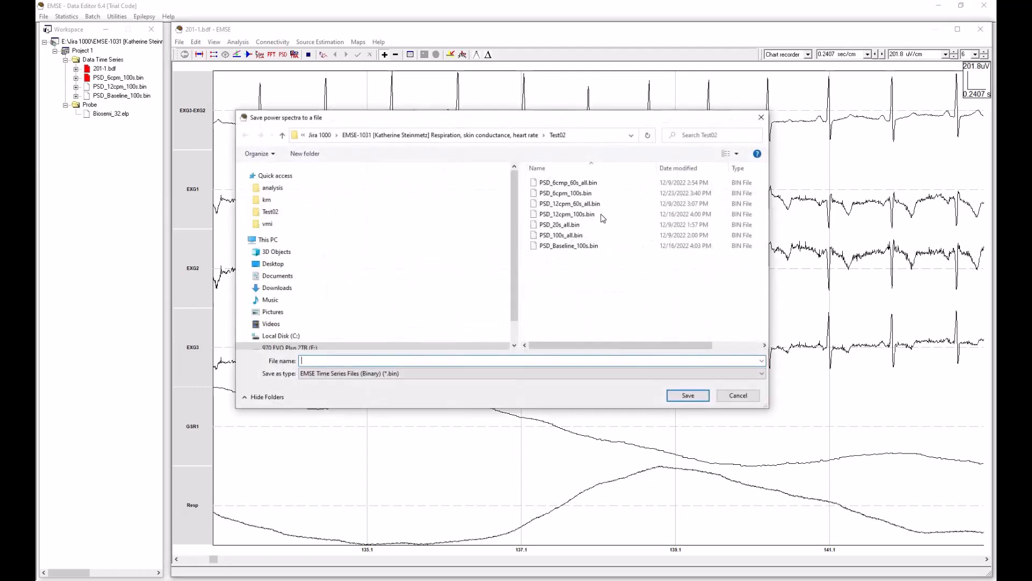
left_click(571, 217)
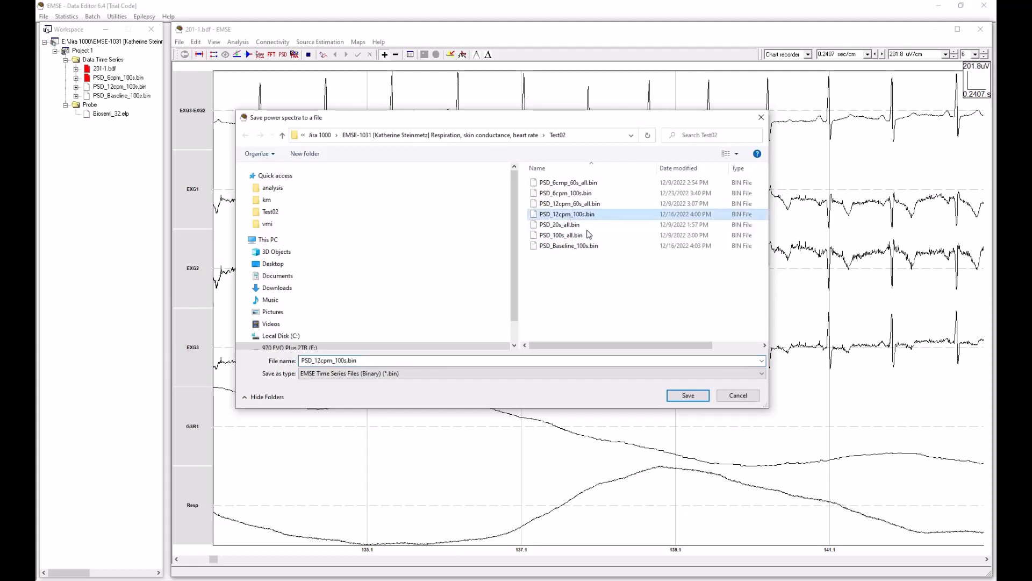
left_click(688, 396)
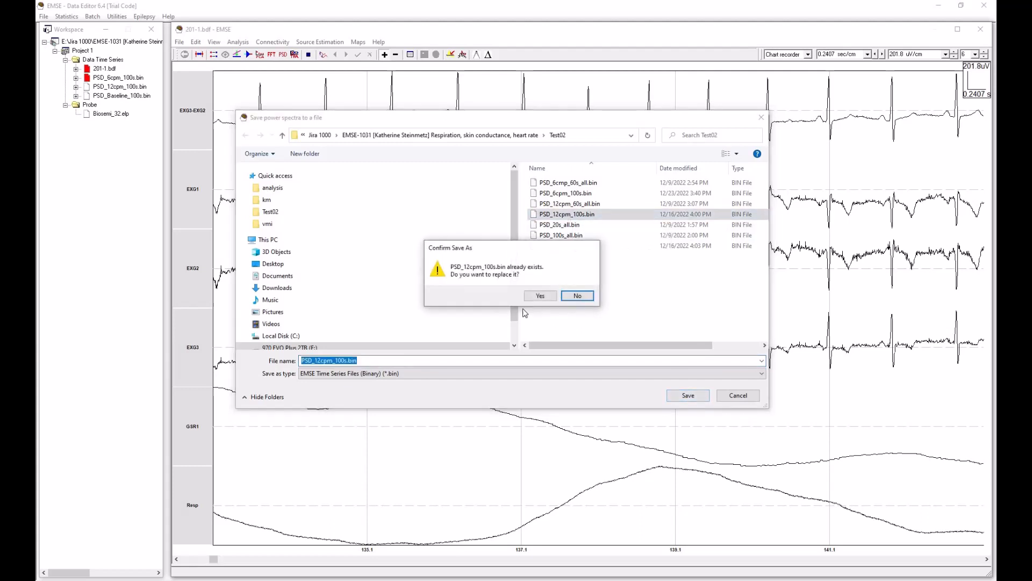
left_click(541, 297)
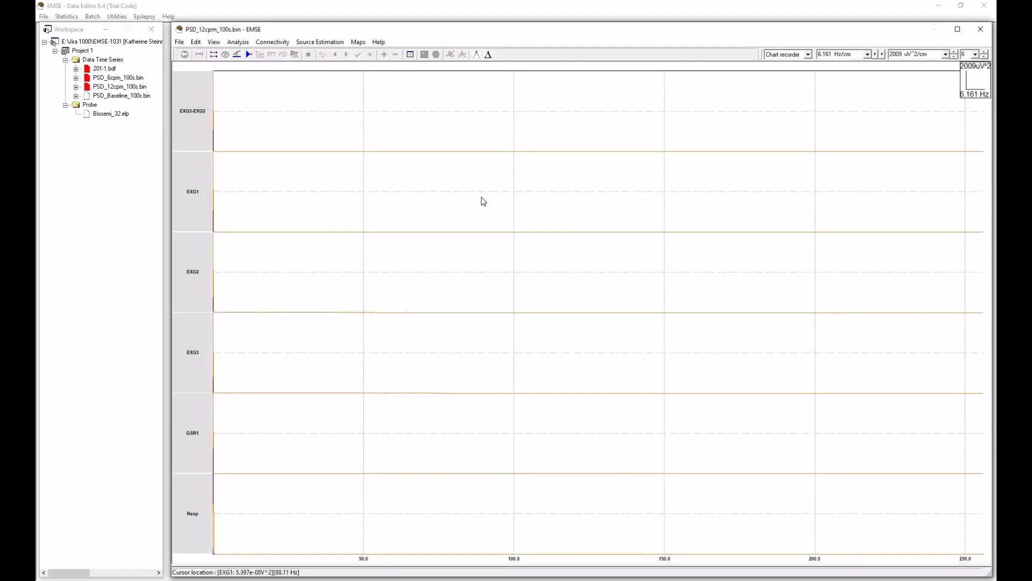
Step: Turn off every channel except Resp in the display options of PSD_12cpm_100s.bin
left_click(213, 43)
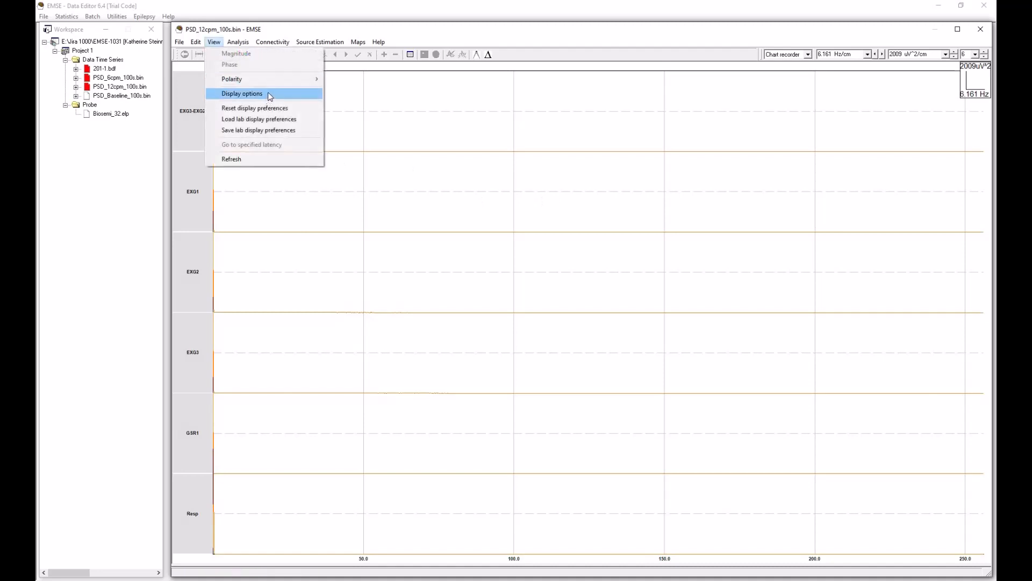
left_click(314, 92)
left_click(81, 47)
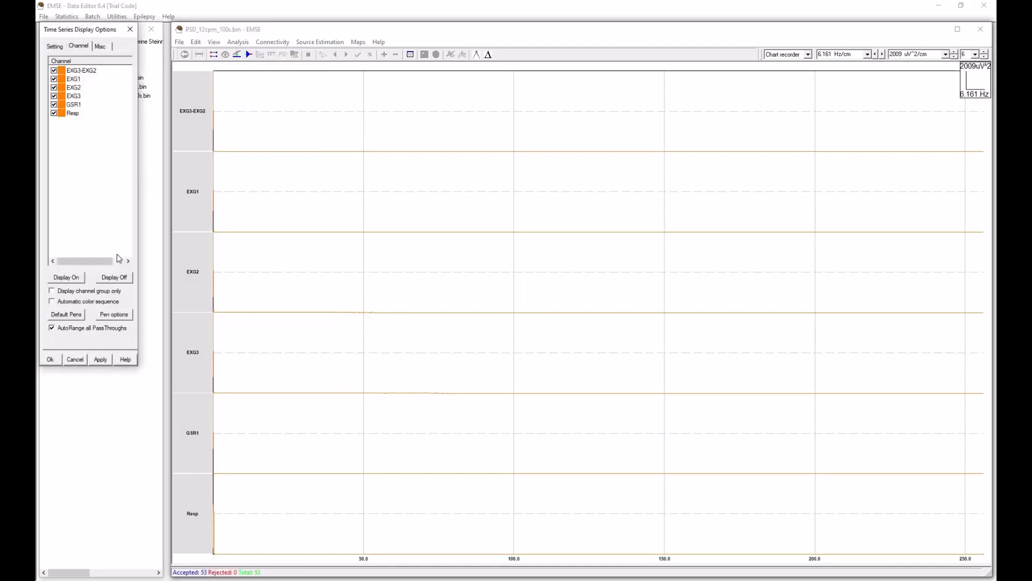
left_click(117, 277)
left_click(55, 114)
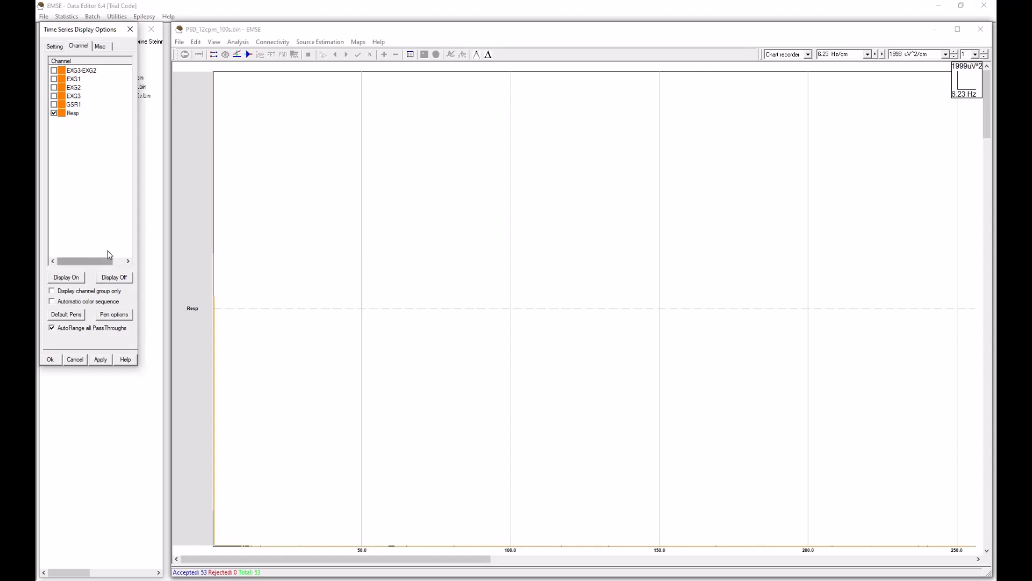
left_click(52, 360)
Step: Expand the frequency axis of the Resp spectrum to a scale of 0.009487 Hz/cm
left_click(883, 55)
left_click(883, 54)
left_click(883, 54)
left_click(883, 54)
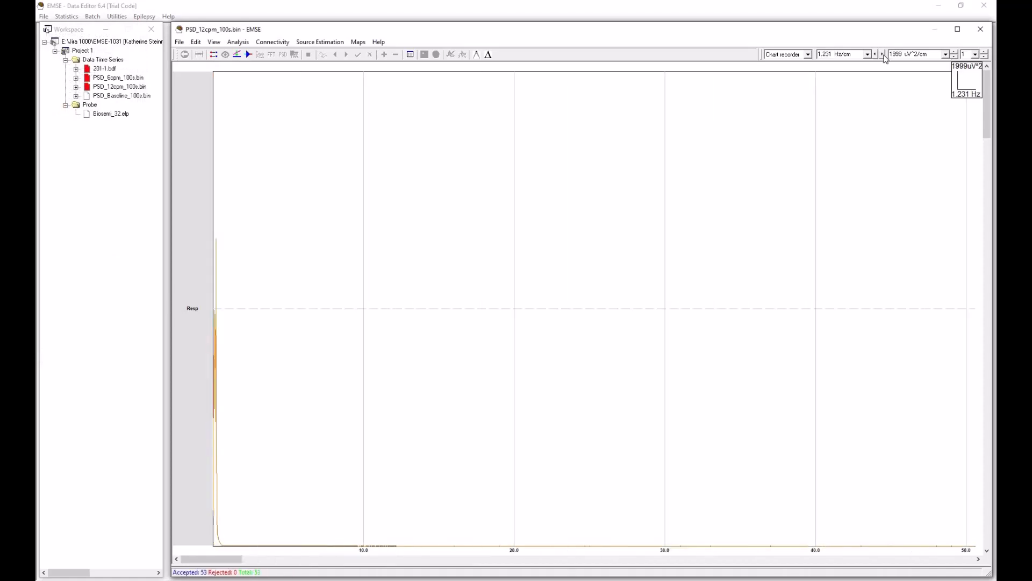
left_click(883, 54)
left_click(883, 54)
left_click(883, 55)
left_click(883, 54)
left_click(883, 54)
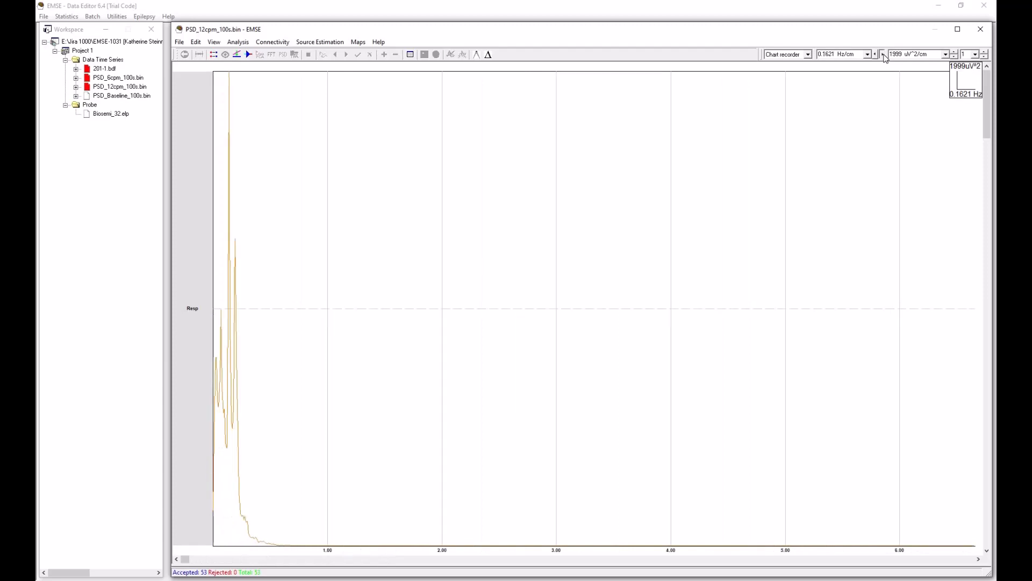
left_click(883, 54)
left_click(883, 55)
left_click(883, 55)
left_click(883, 55)
left_click(883, 55)
left_click(883, 55)
left_click(883, 54)
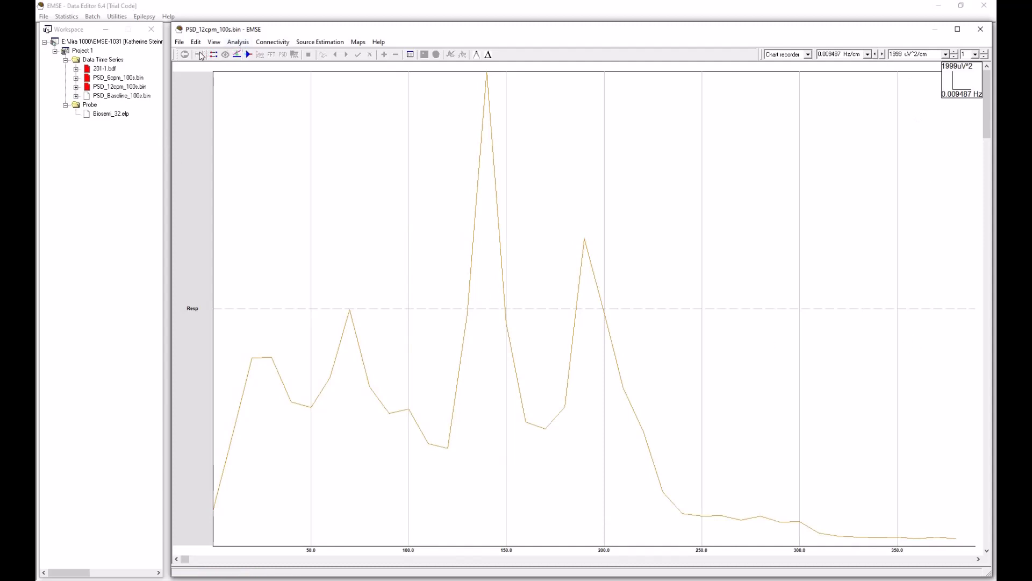
Step: Change the drawing pen colour of the Resp channel to blue
left_click(211, 43)
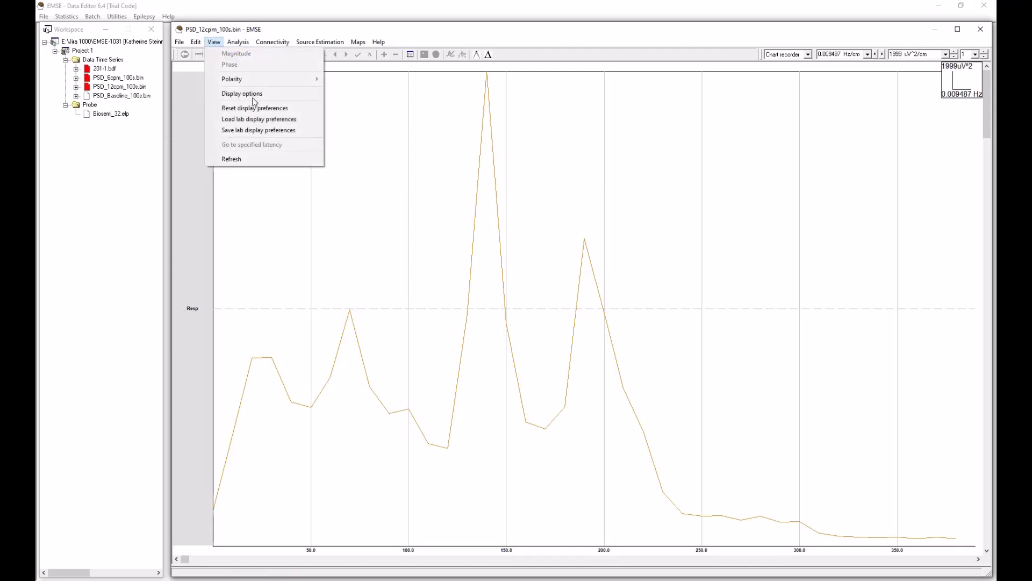
left_click(247, 91)
left_click(84, 49)
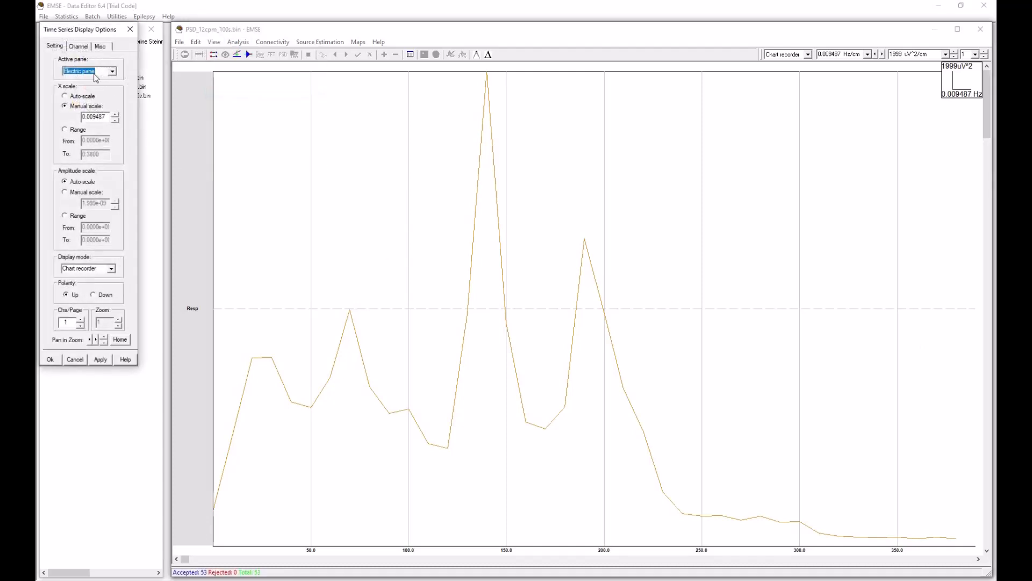
left_click(65, 116)
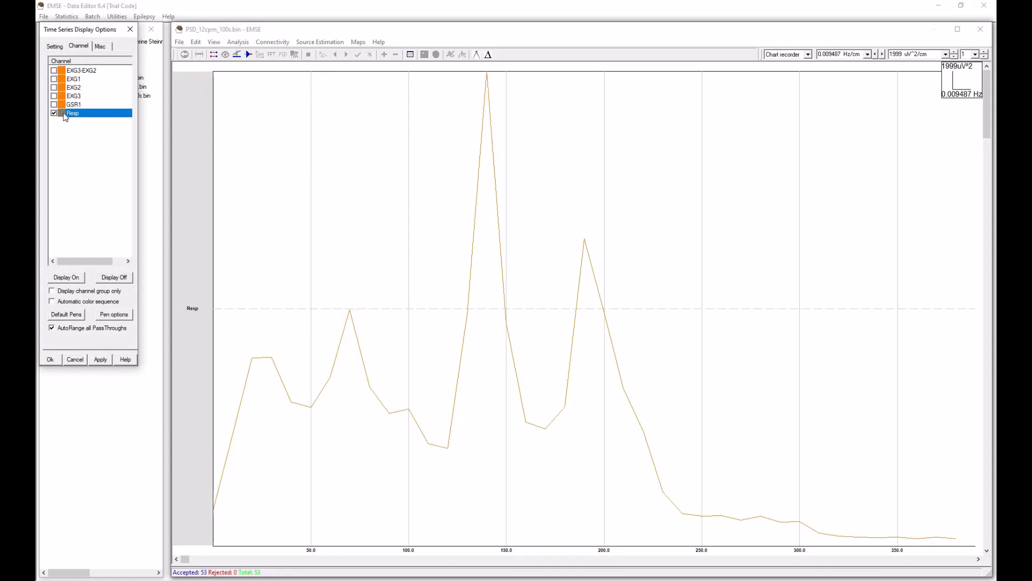
double_click(64, 113)
left_click(153, 171)
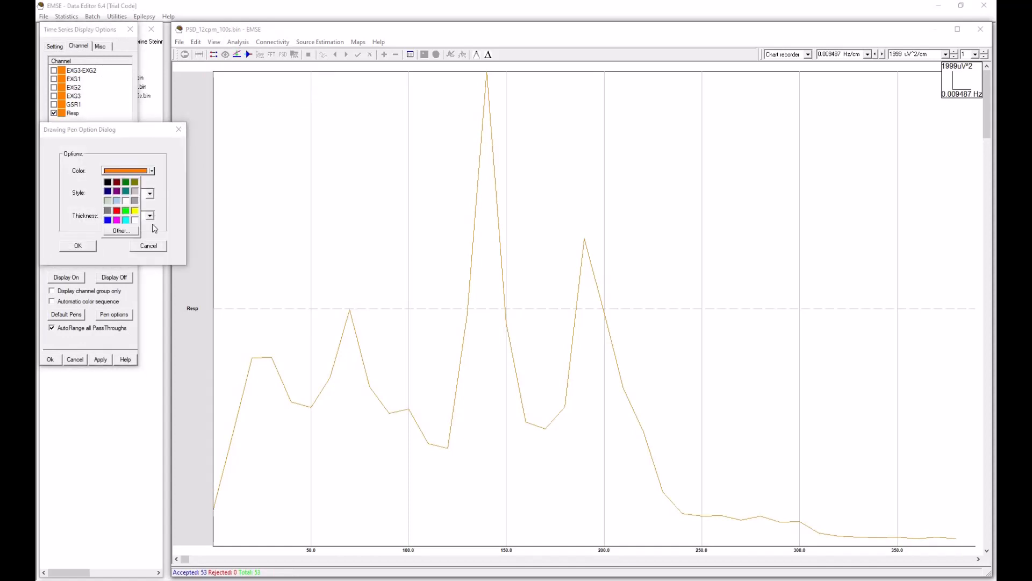
left_click(108, 221)
left_click(84, 247)
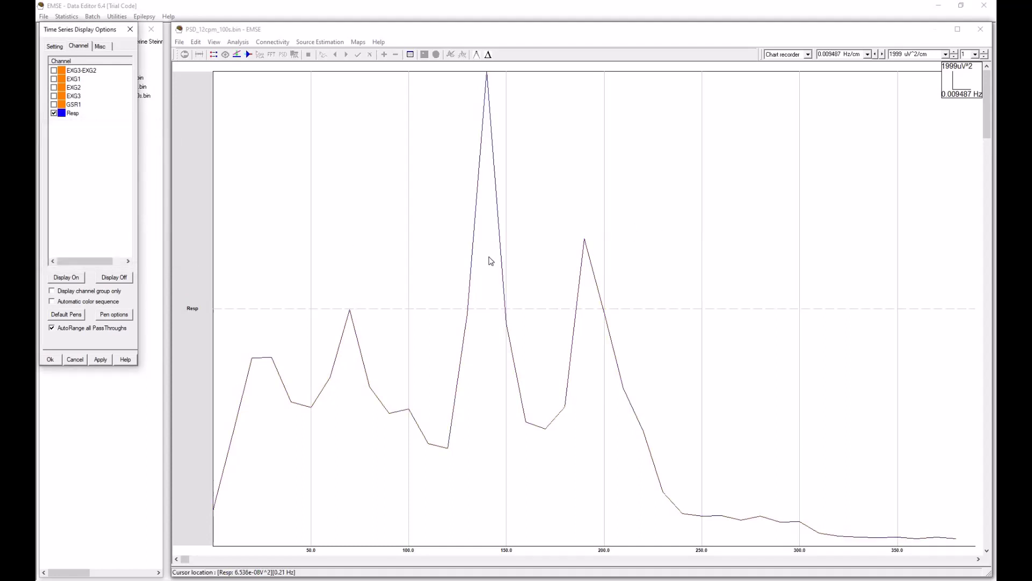
Step: Compare the main Resp spectrum peak at 0.14 Hz with the second peak at 0.19 Hz and return the cursor to the main peak
left_click(487, 114)
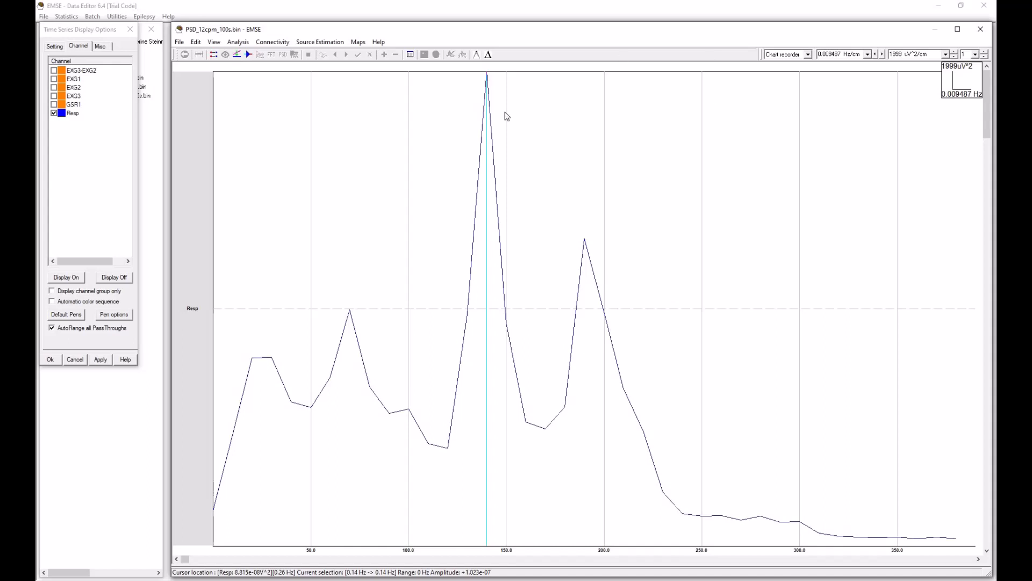
left_click(589, 267)
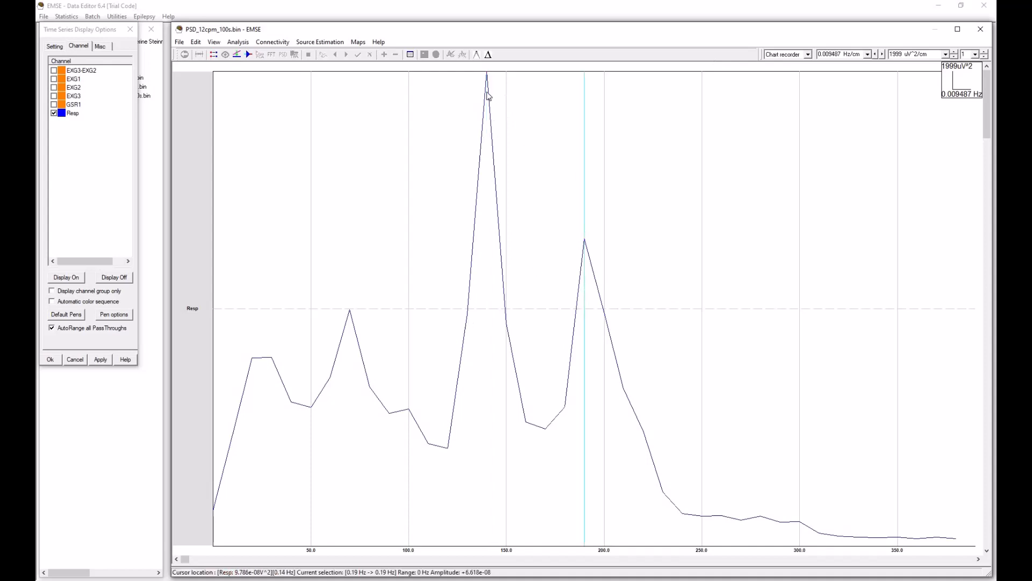
left_click(488, 95)
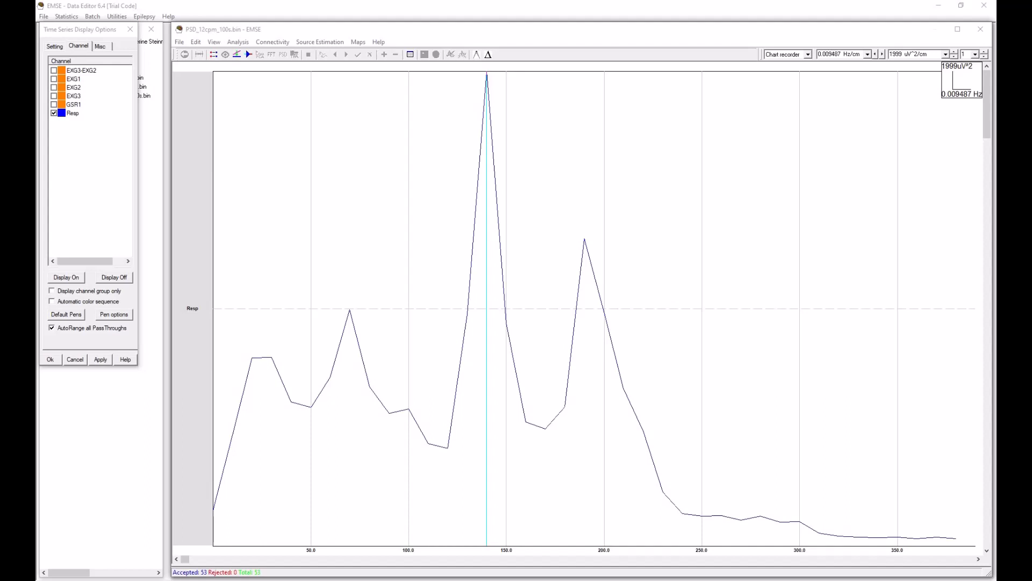
Step: In Calculator, multiply the 0.14 Hz peak frequency by 60 to convert it to cycles per minute
left_click_drag(240, 272, 440, 210)
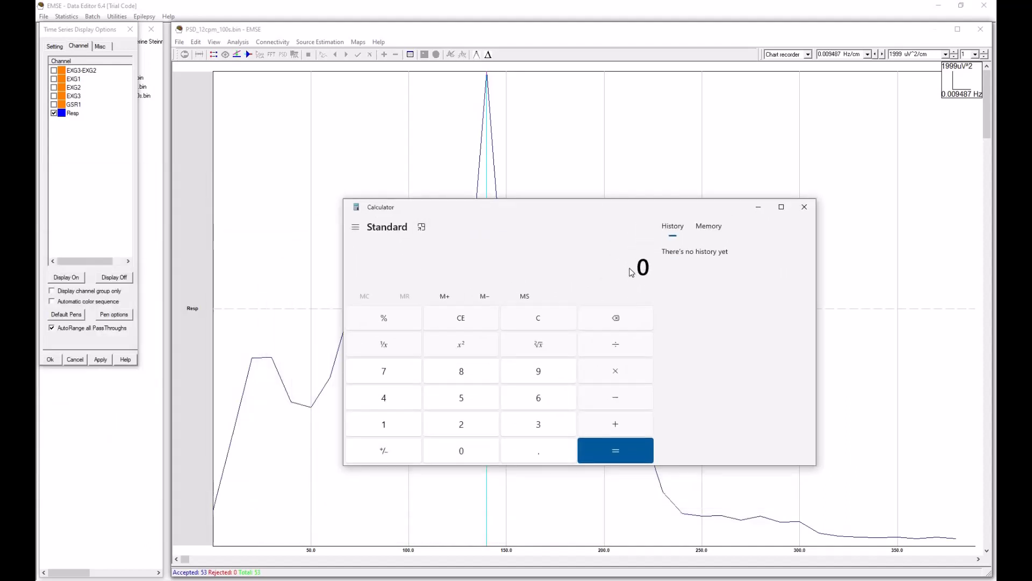
type(".14*60")
key("Return")
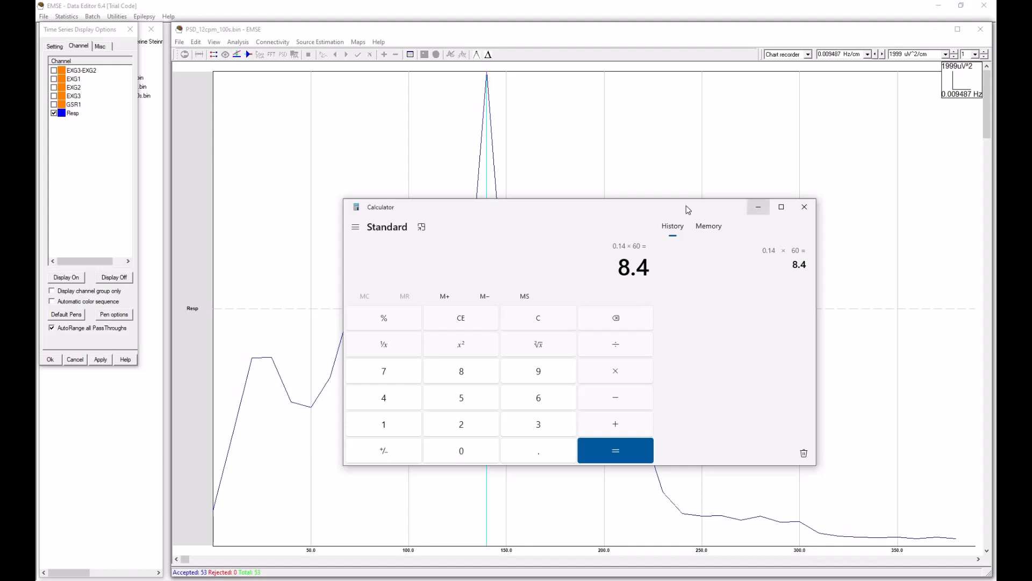
mouse_move(681, 210)
left_mouse_down()
mouse_move(602, 182)
mouse_move(649, 182)
left_mouse_up()
Step: Place the cursor on the second Resp peak at 0.19 Hz and multiply 0.19 by 60 in Calculator
left_click(618, 580)
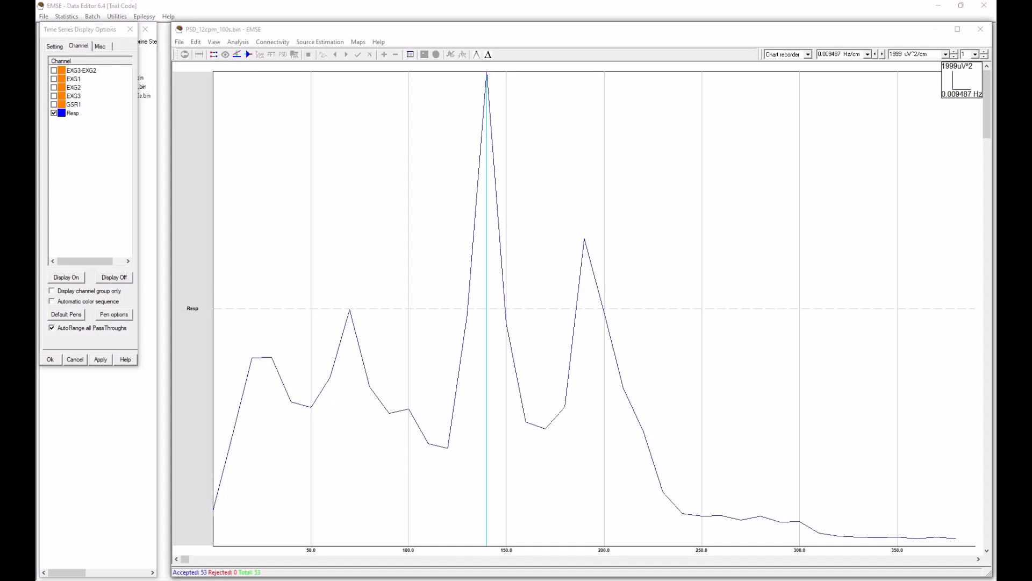
left_click_drag(35, 170, 663, 180)
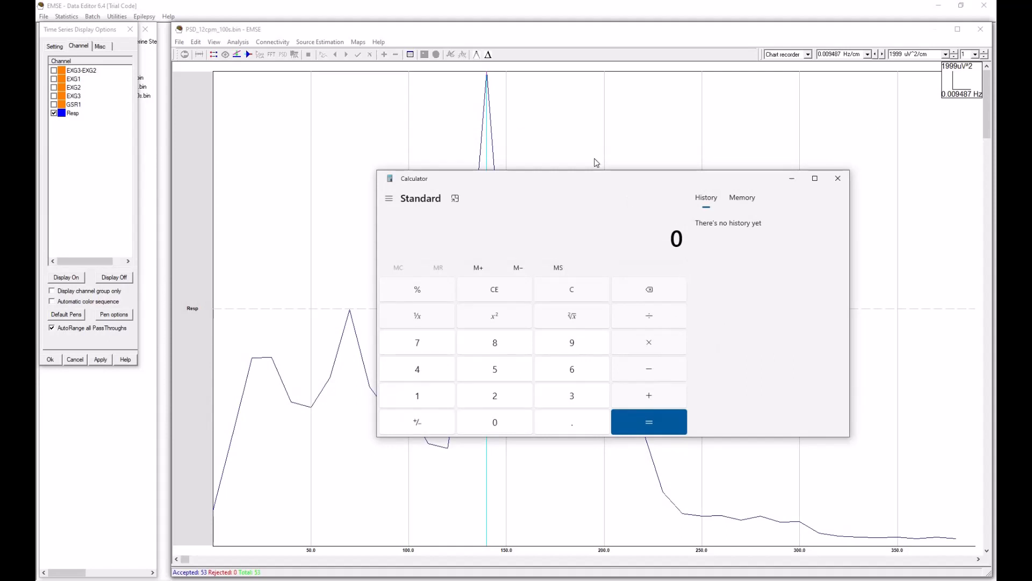
left_click_drag(570, 173, 35, 166)
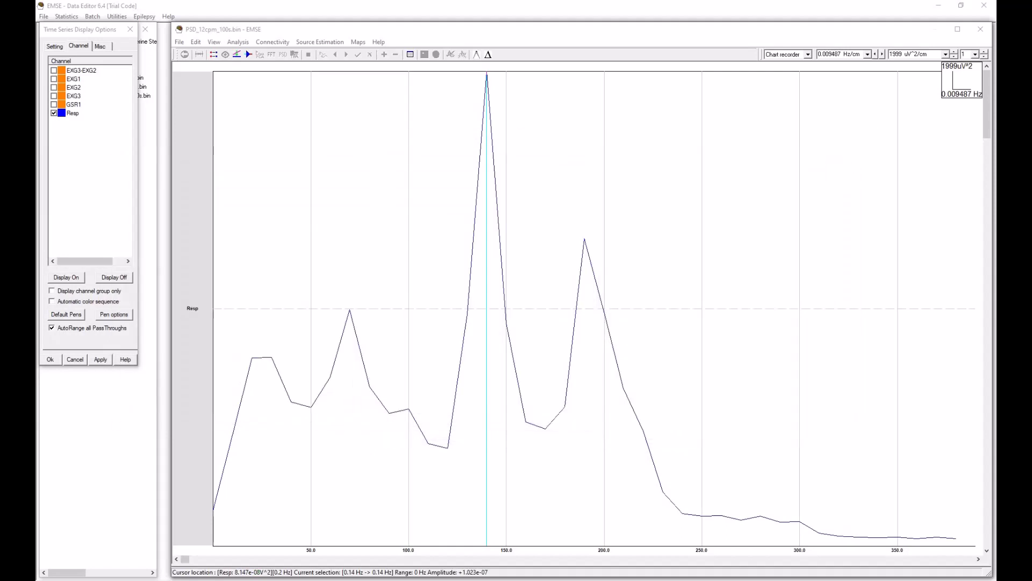
left_click(589, 275)
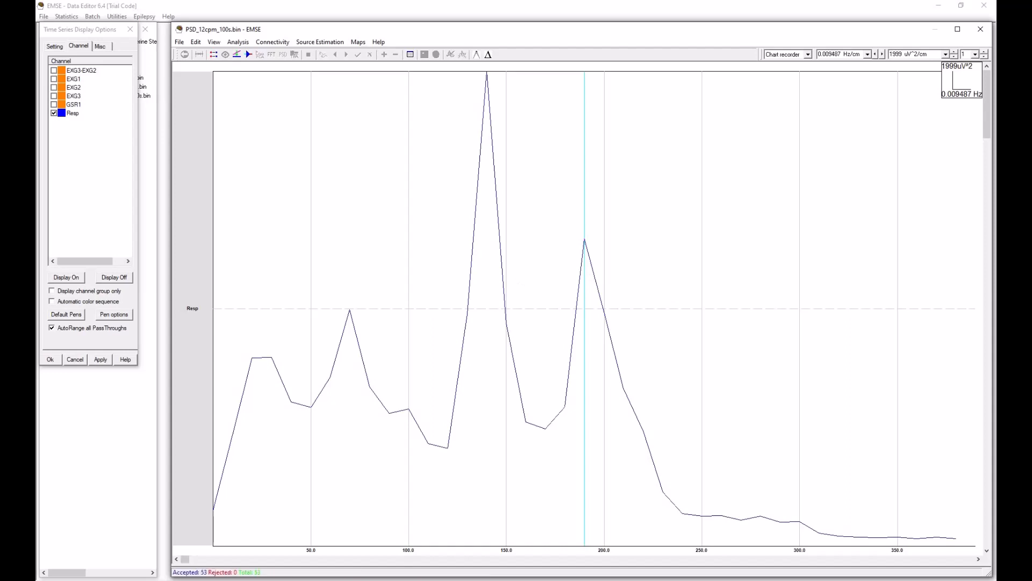
left_click_drag(35, 147, 680, 147)
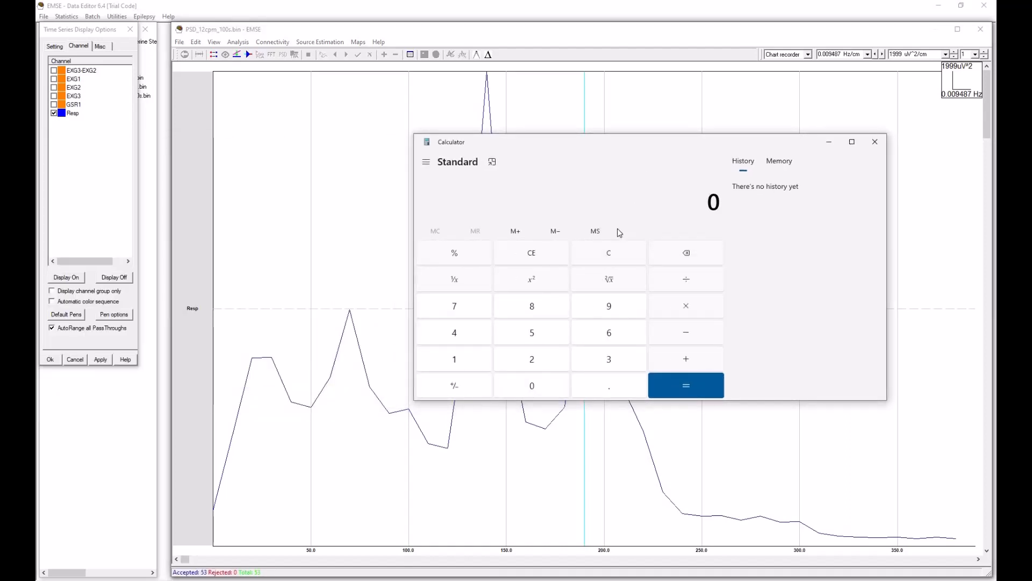
type(".19")
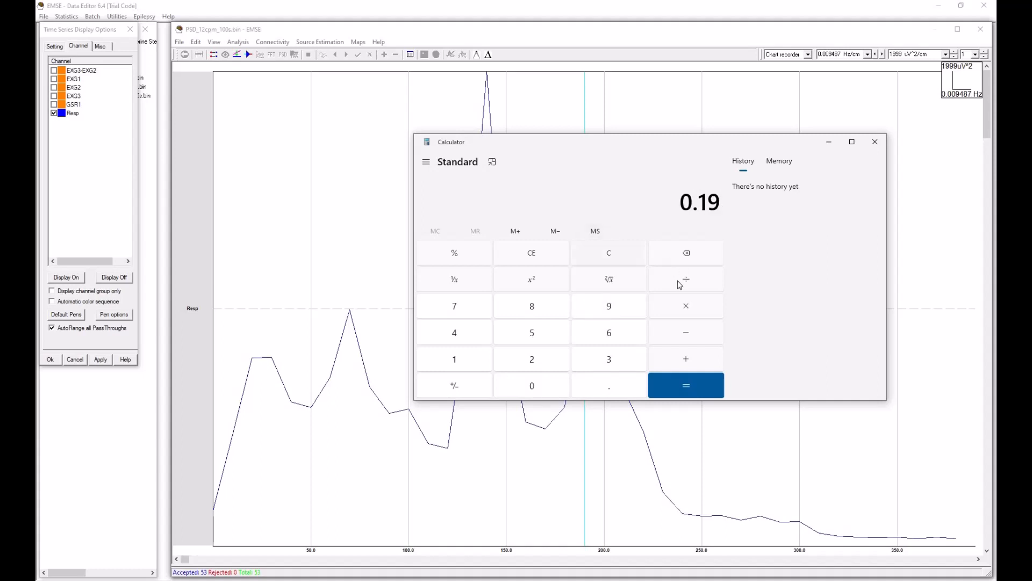
left_click(693, 310)
type("60")
key("Return")
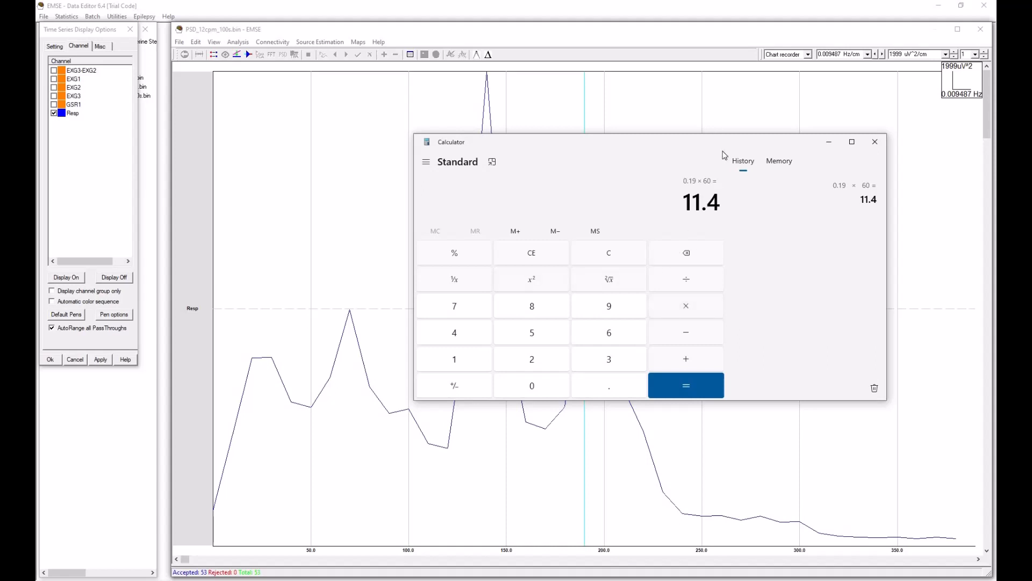
left_click_drag(723, 144, 0, 160)
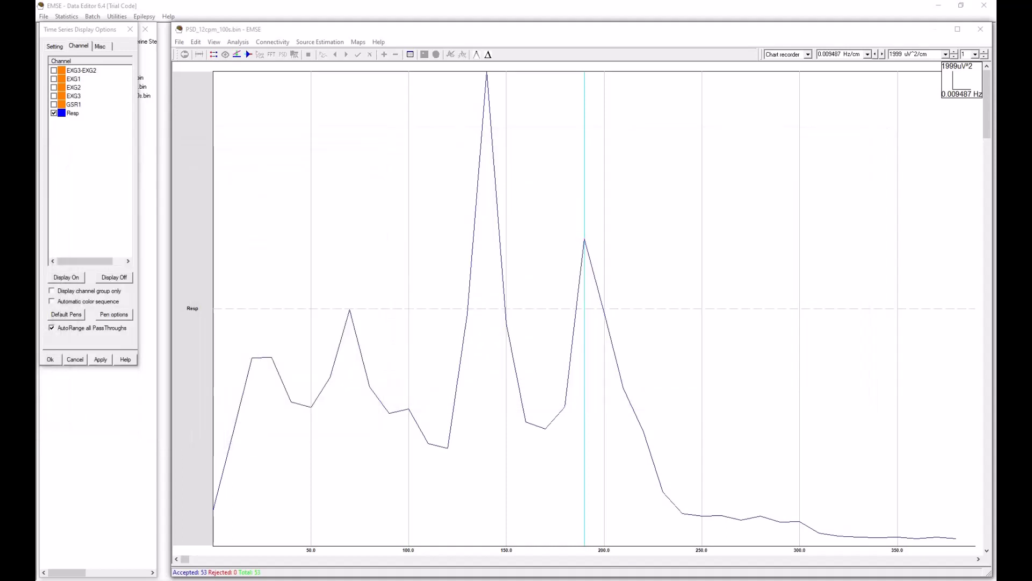
Step: Place the cursor on the smaller Resp peak at 0.07 Hz and bring Calculator back into view
left_click(352, 333)
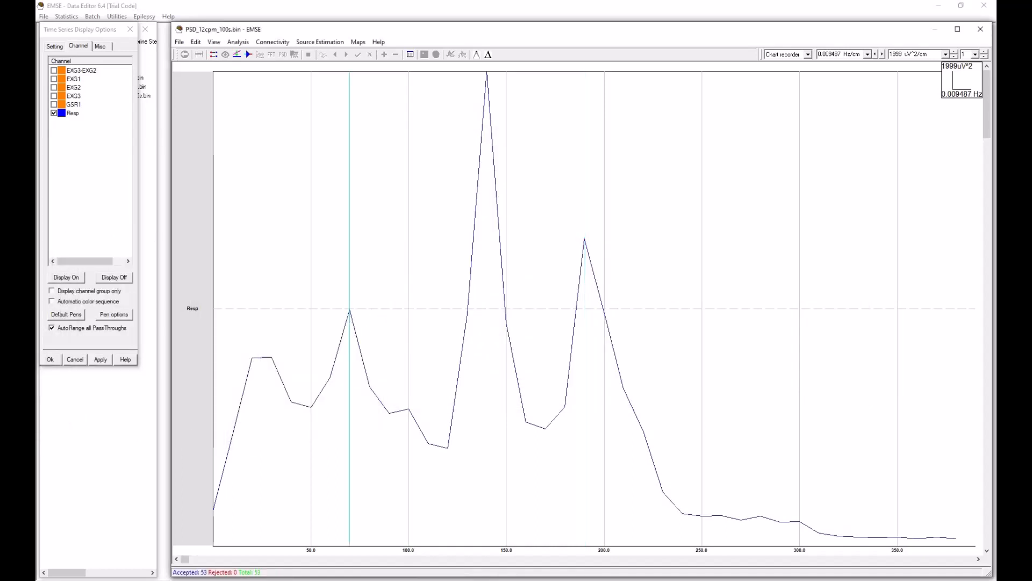
left_click_drag(566, 131, 700, 160)
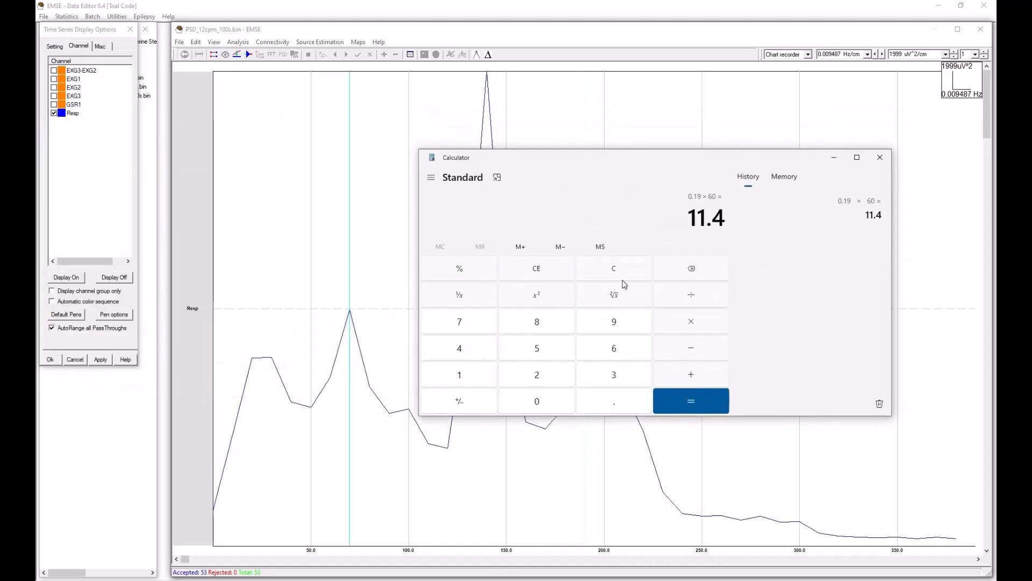
left_click(627, 269)
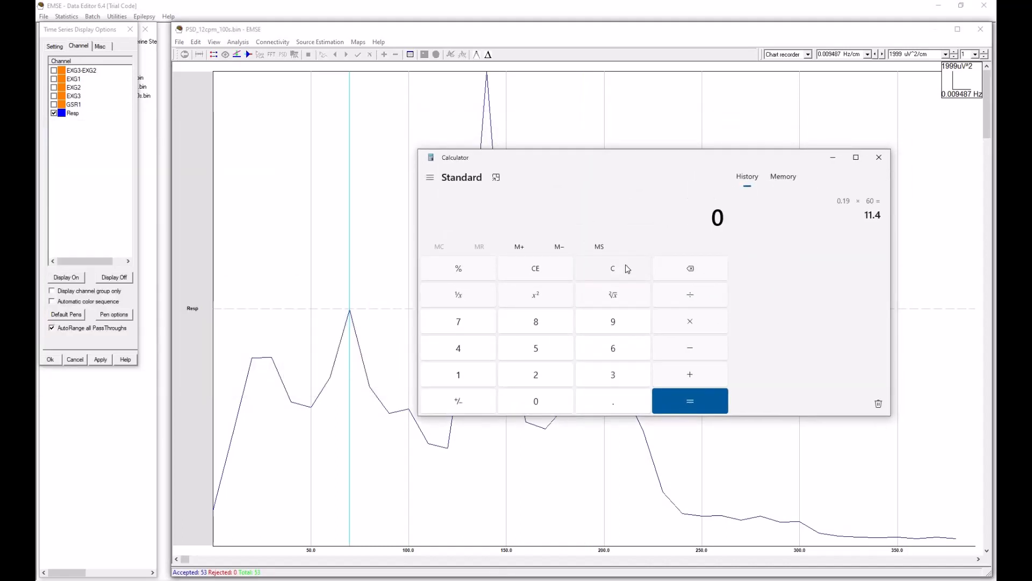
type(".7")
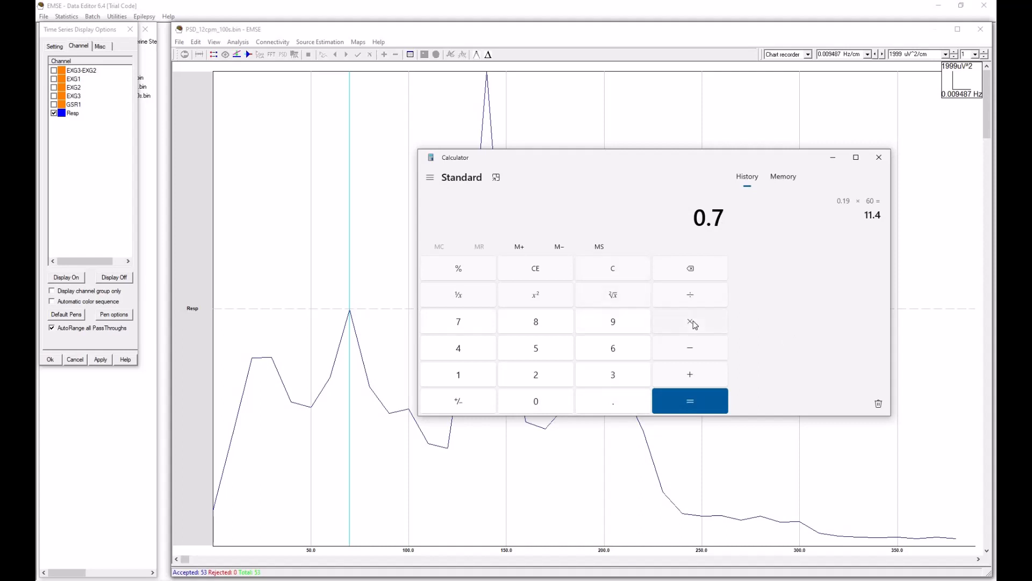
type("60")
key("Return")
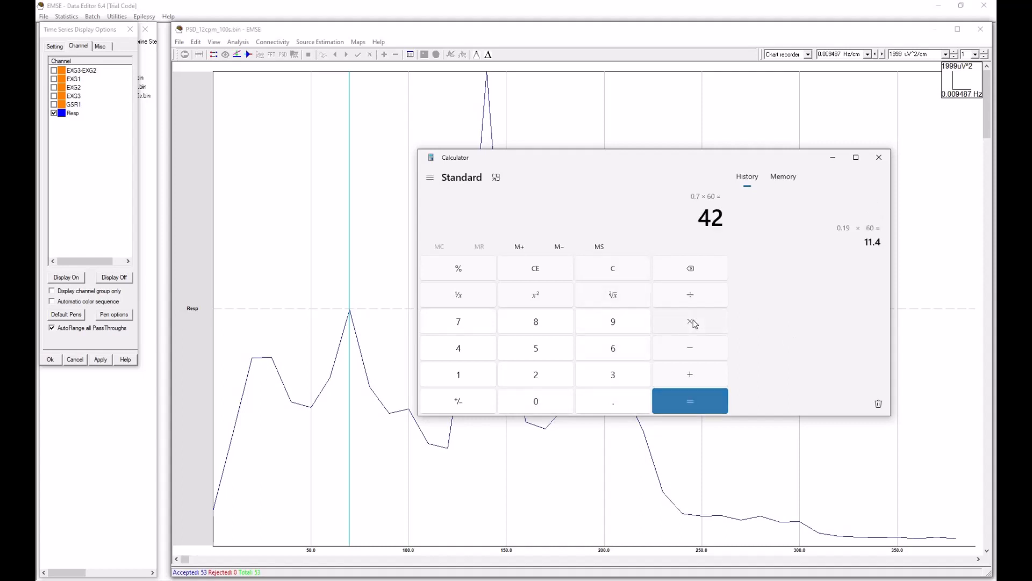
Step: Multiply the 0.07 Hz peak frequency by 60 in Calculator and clear Calculator away from the spectrum
left_click(622, 268)
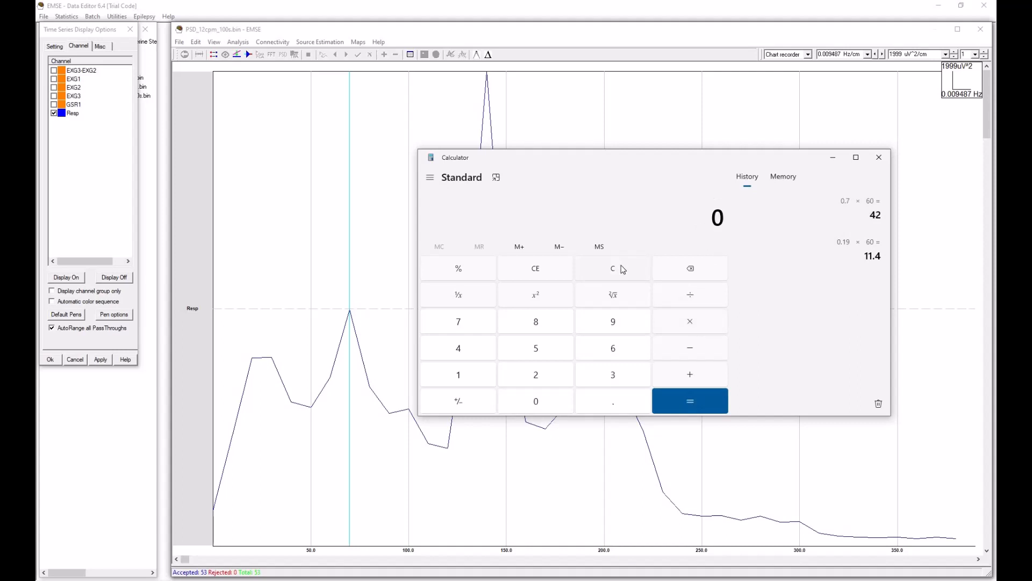
type(".0760")
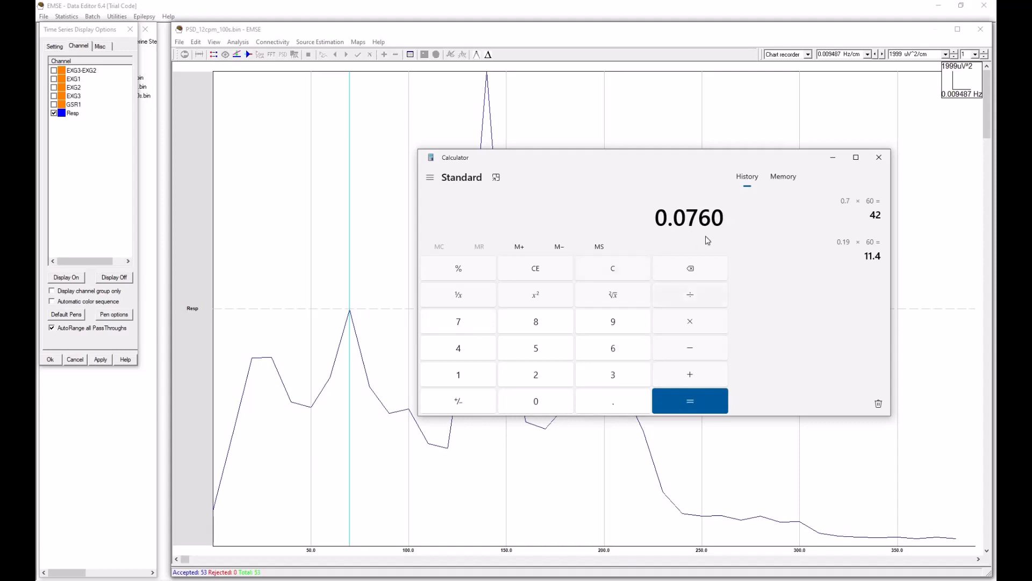
key("BackSpace")
key("BackSpace")
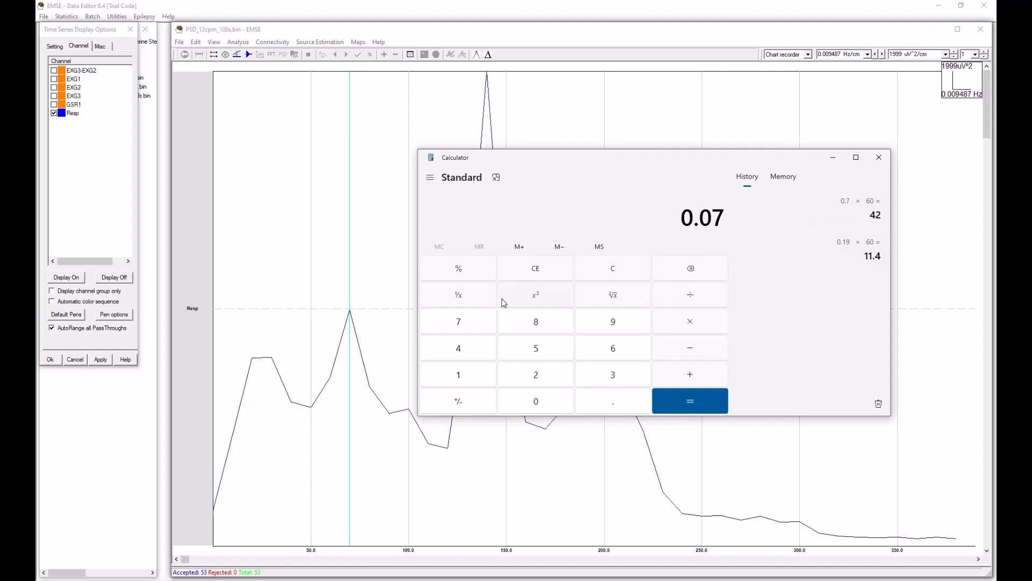
left_click(699, 323)
type("60")
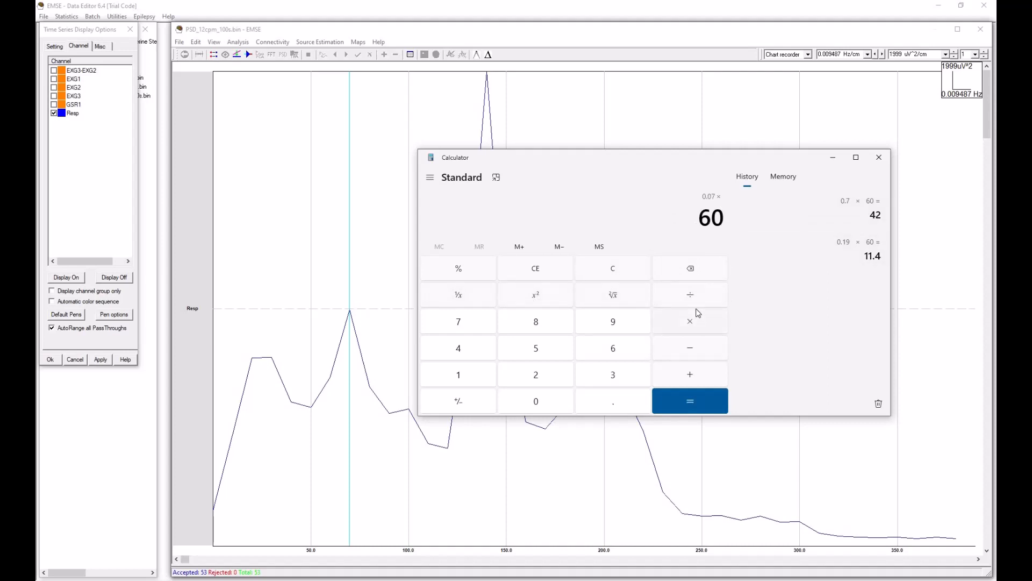
key("Return")
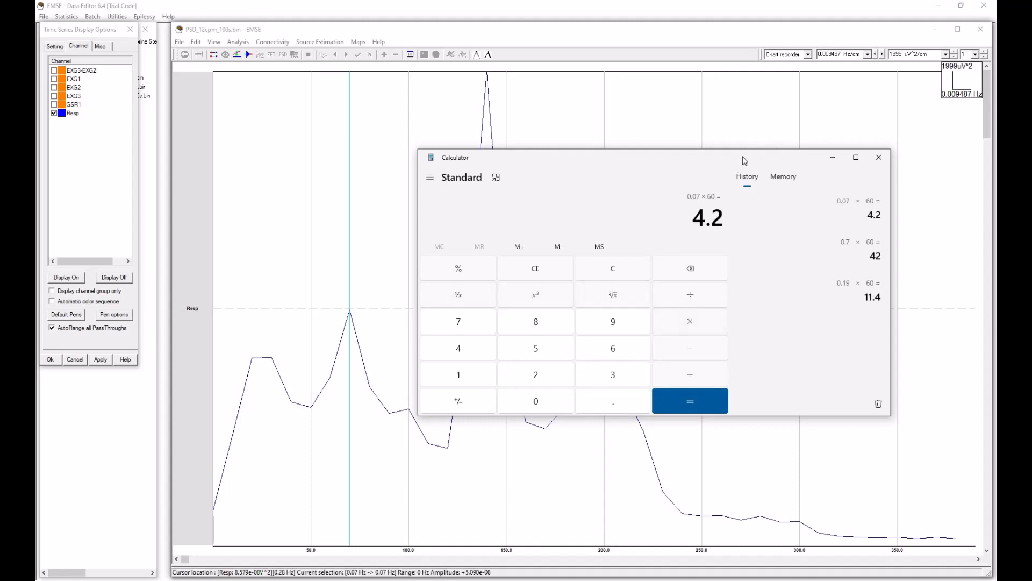
left_click_drag(745, 157, 37, 213)
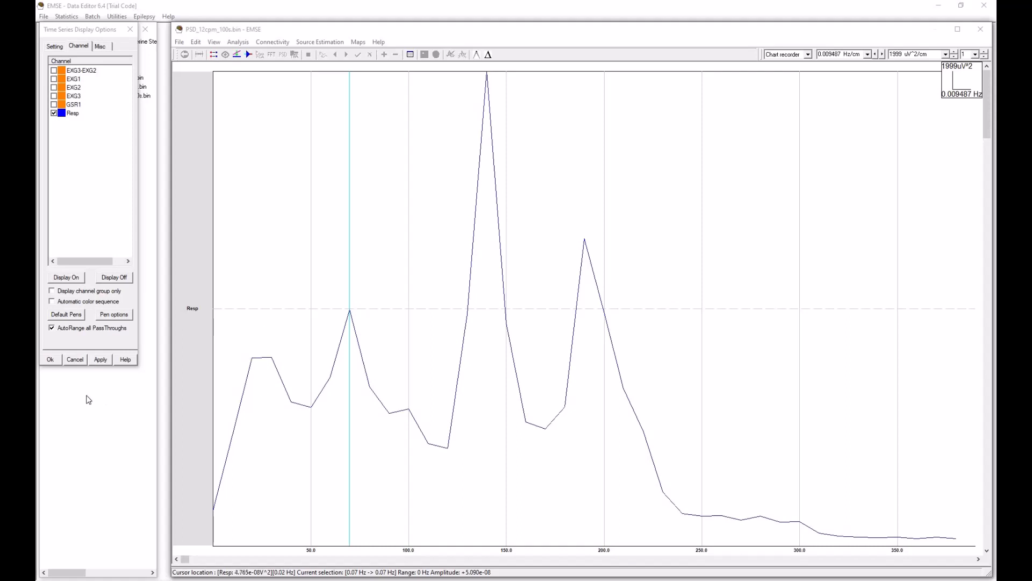
Step: Reopen the 201-1.bdf recording and start a Power Spectrum estimation, keeping the 100-second overlapping window options
left_click(50, 359)
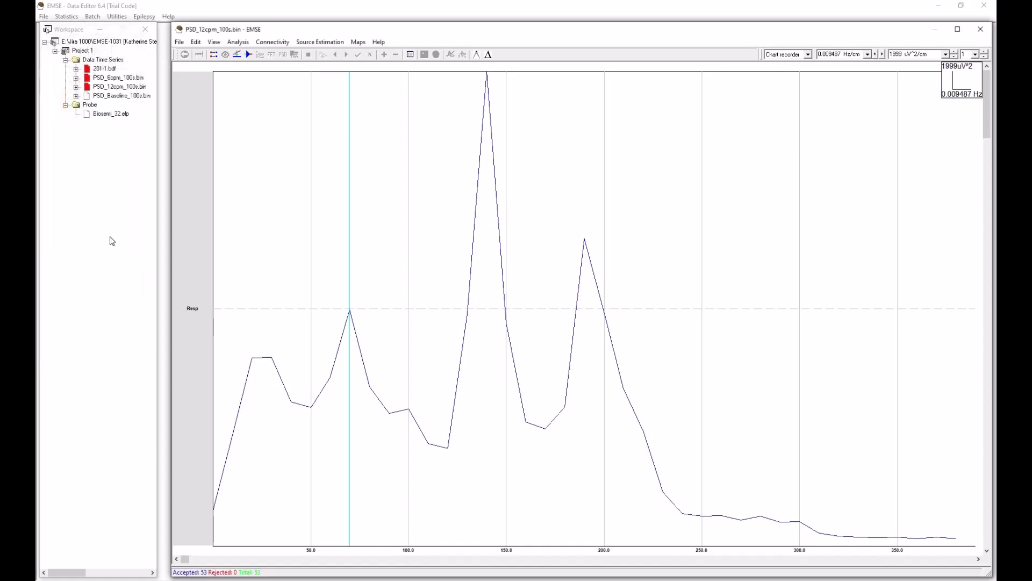
double_click(111, 69)
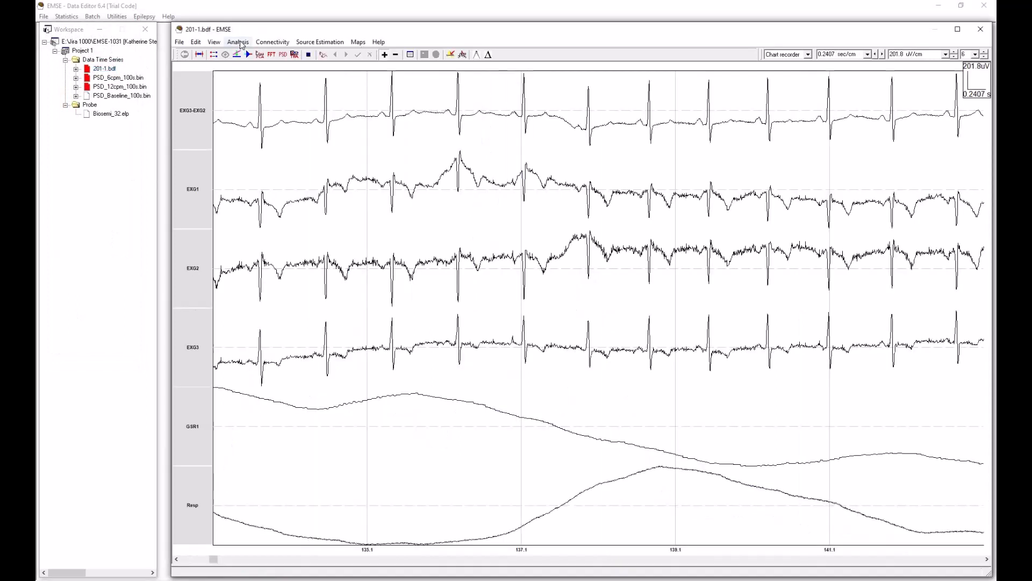
left_click(238, 42)
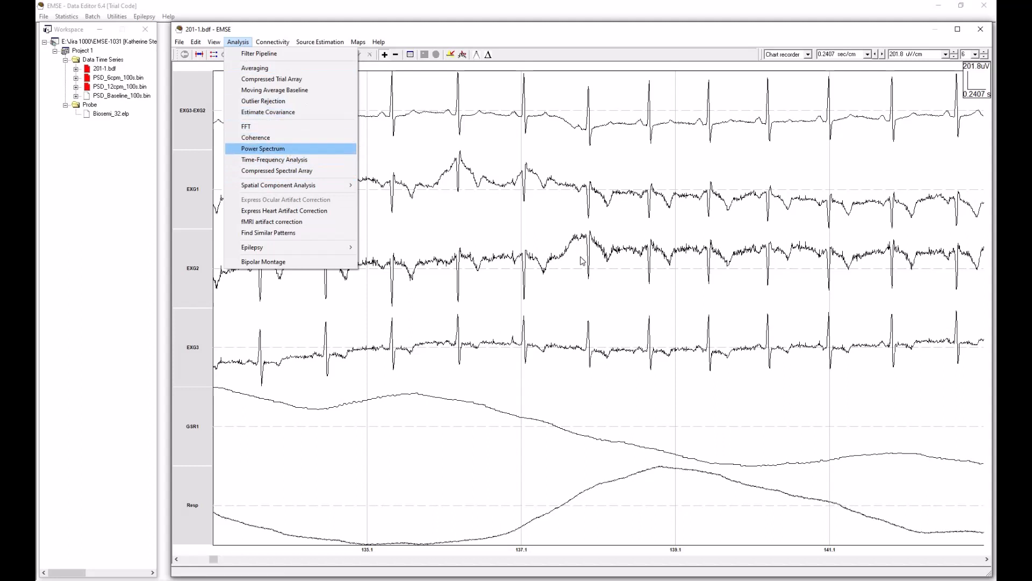
key("Return")
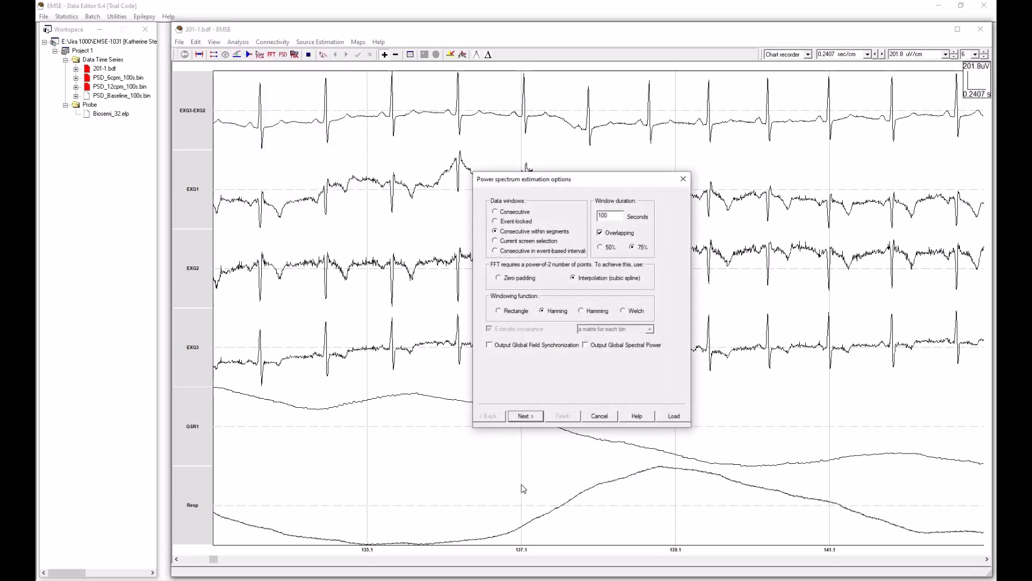
left_click(526, 416)
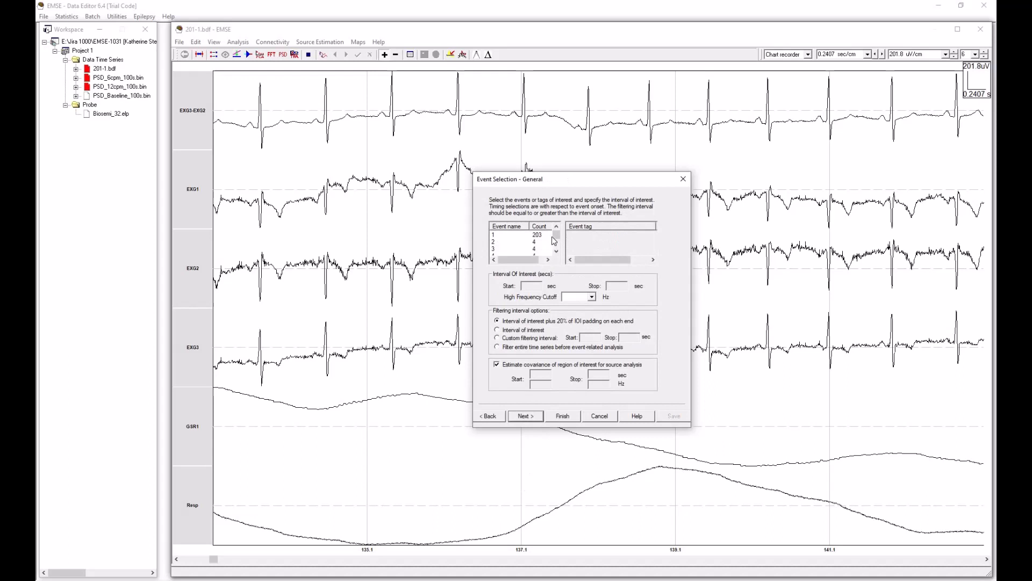
Step: Compute the power spectrum for the Baseline event, filtering only the interval of interest and with covariance estimation turned off
left_click(556, 250)
left_click(513, 242)
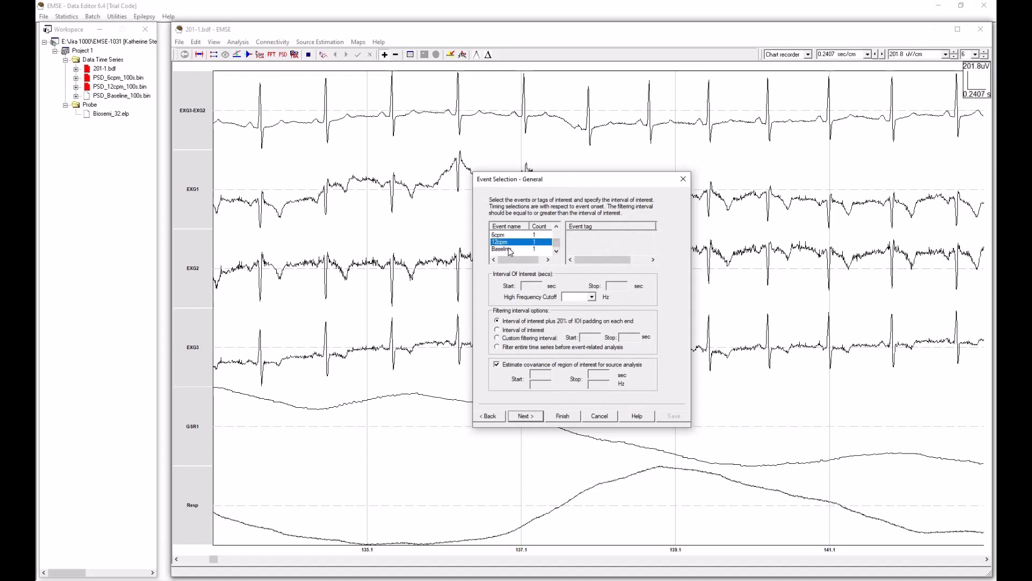
left_click(510, 249)
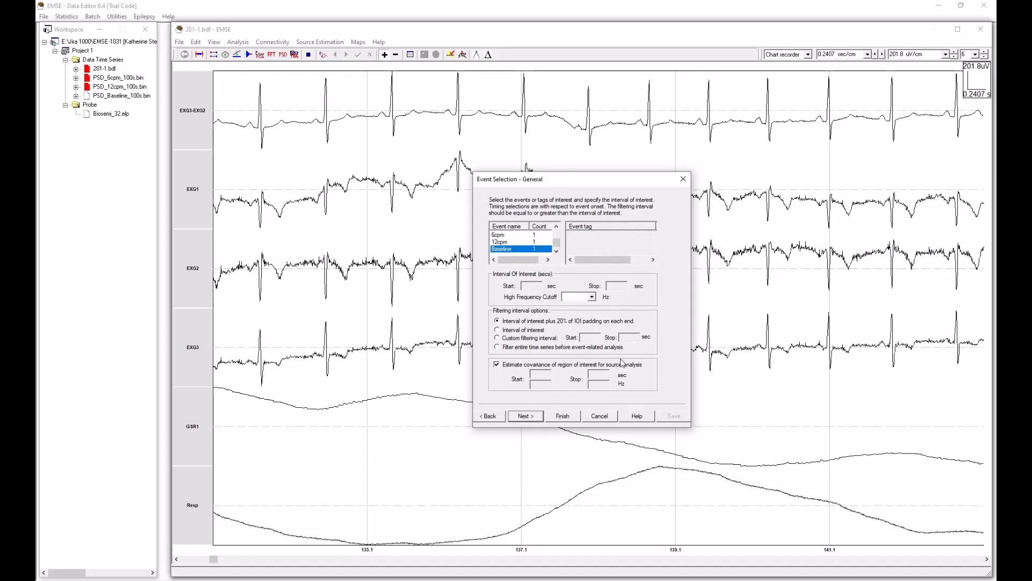
left_click(498, 331)
left_click(497, 365)
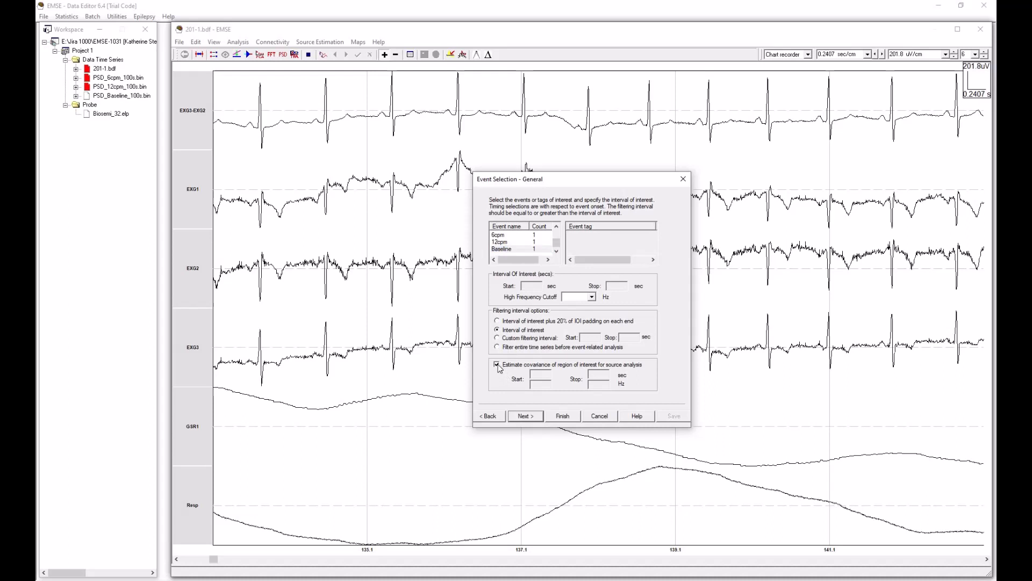
left_click(524, 417)
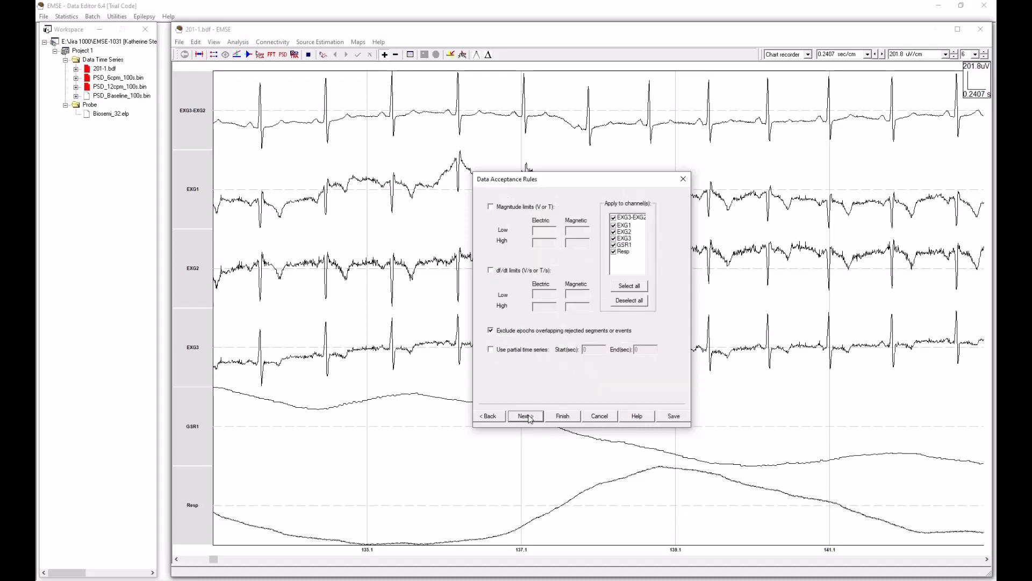
left_click(563, 416)
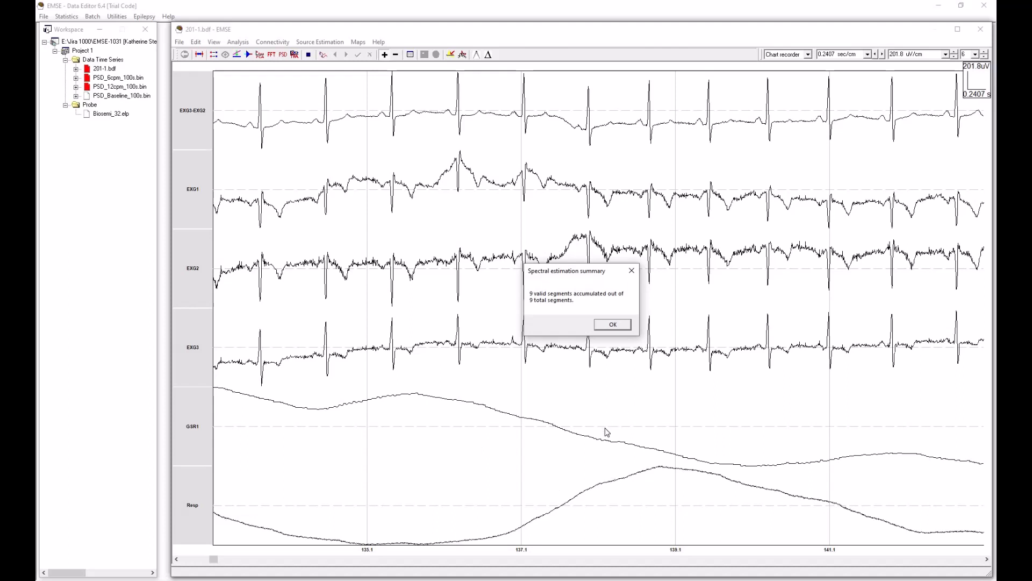
left_click(613, 325)
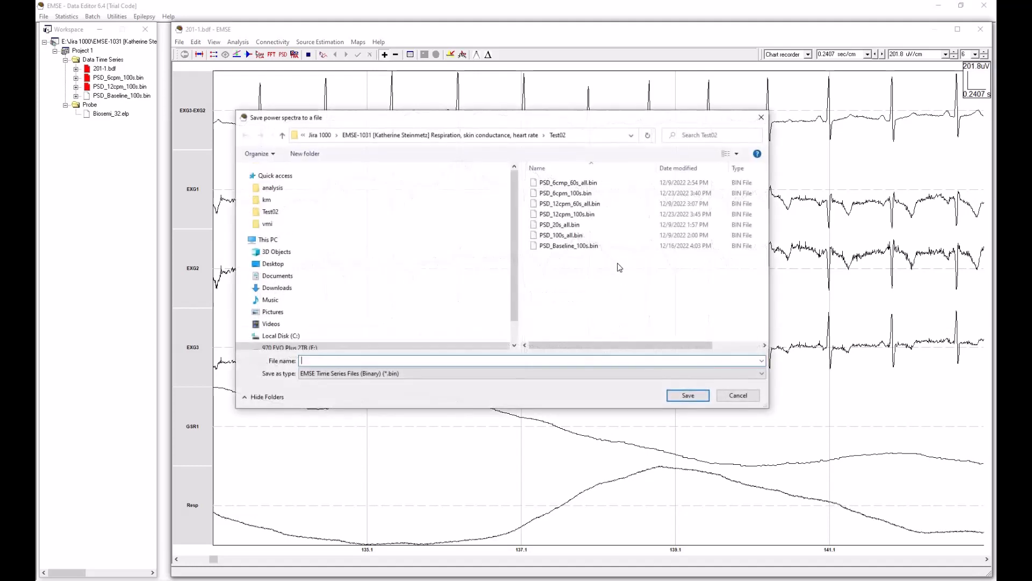
Step: Save the power spectra as PSD_Baseline_100s.bin in the Test02 folder, replacing the existing file
left_click(559, 245)
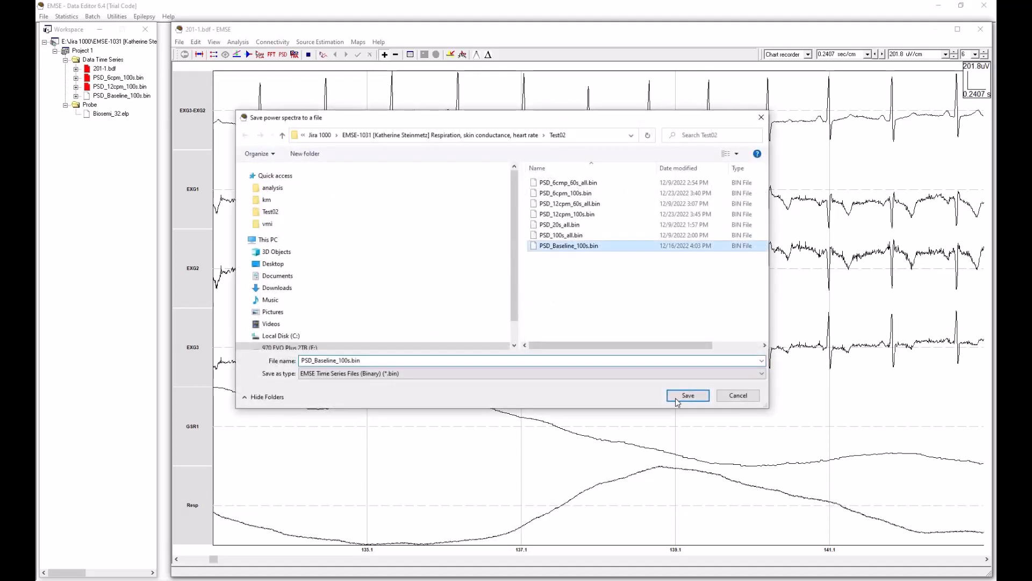
left_click(693, 397)
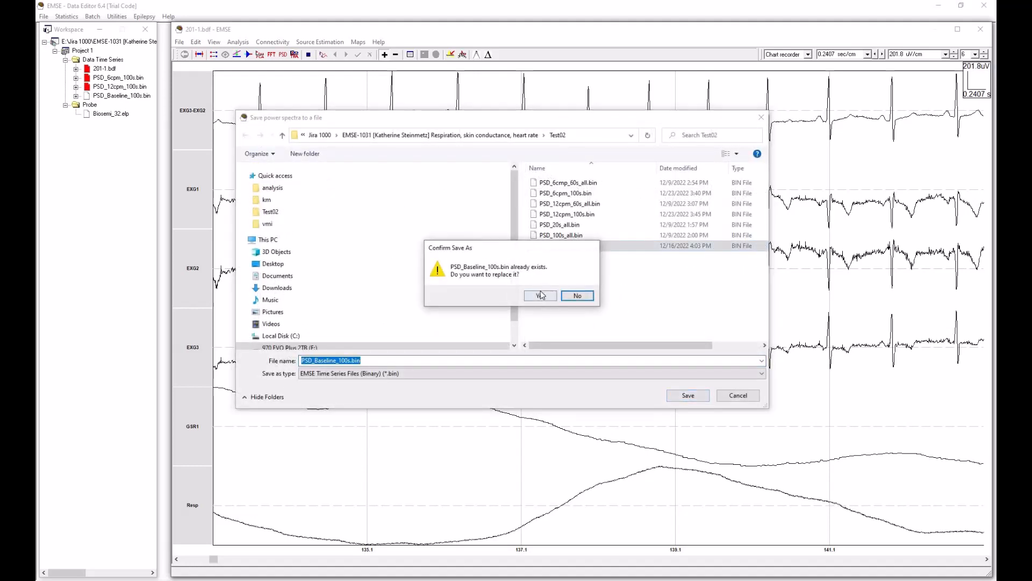
left_click(543, 295)
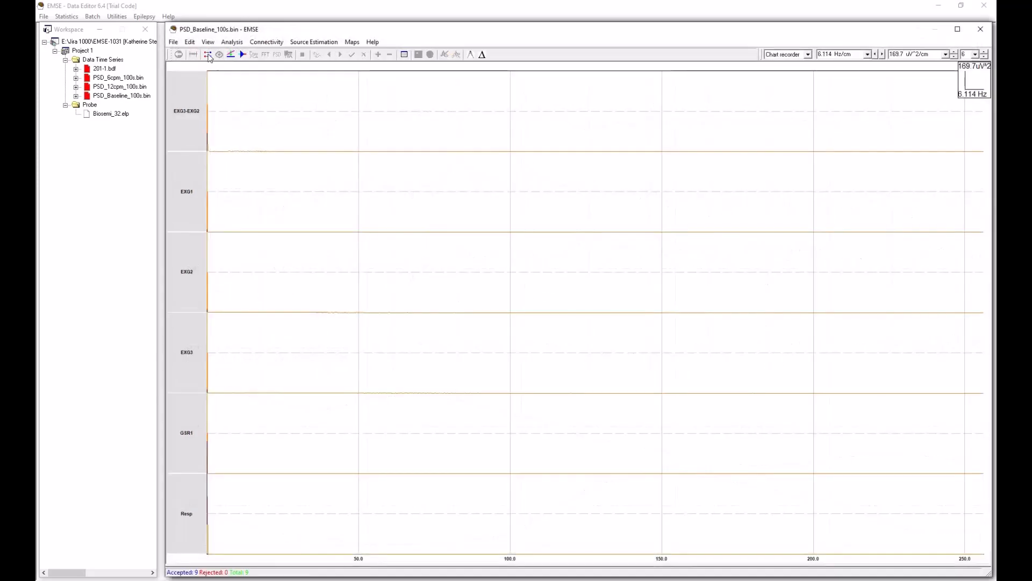
Step: Show only the Resp channel of the Baseline spectrum and narrow the frequency scale to 0.006231 Hz/cm
double_click(189, 515)
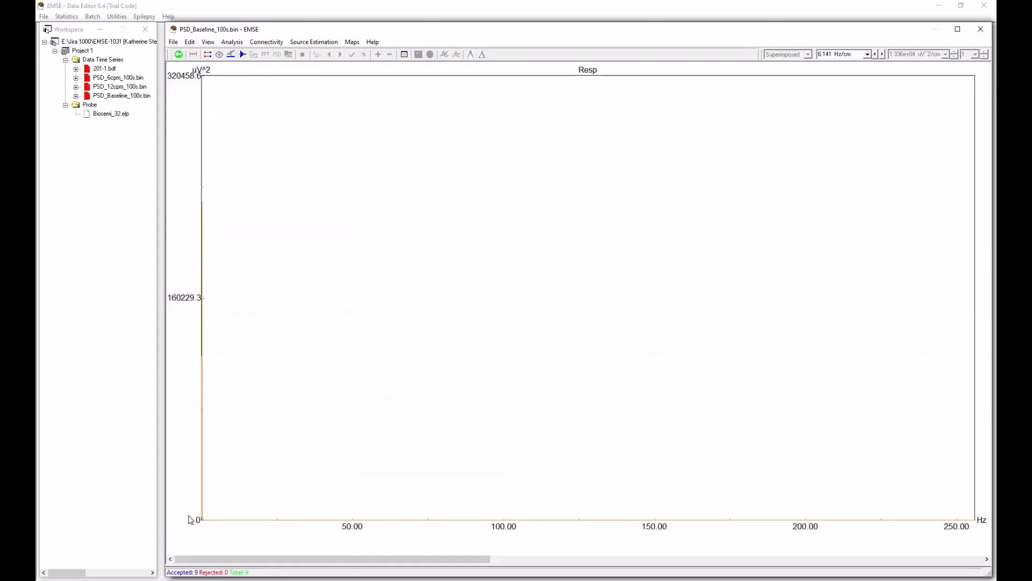
left_click(883, 54)
left_click(883, 55)
left_click(883, 55)
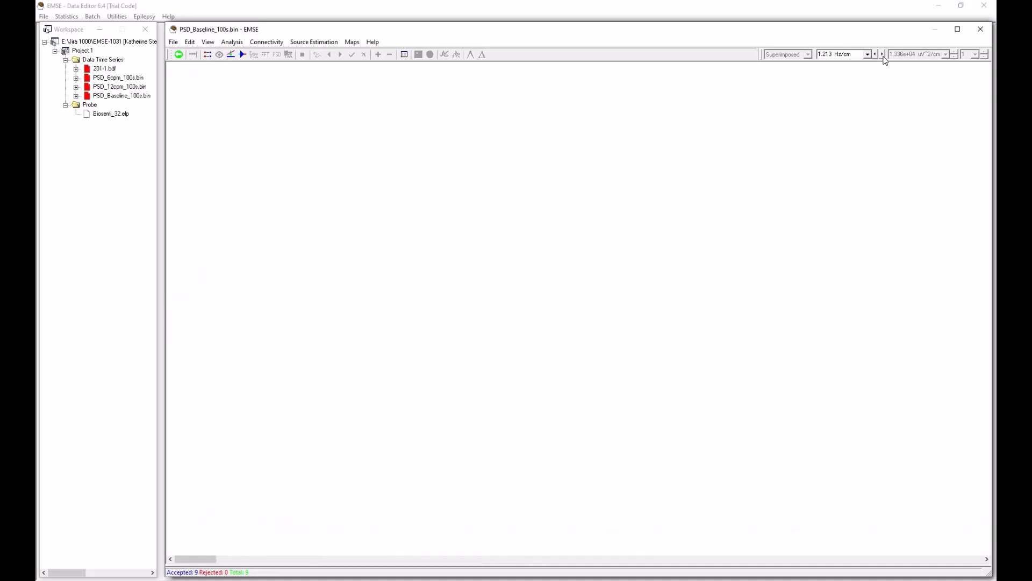
left_click(883, 55)
left_click(883, 55)
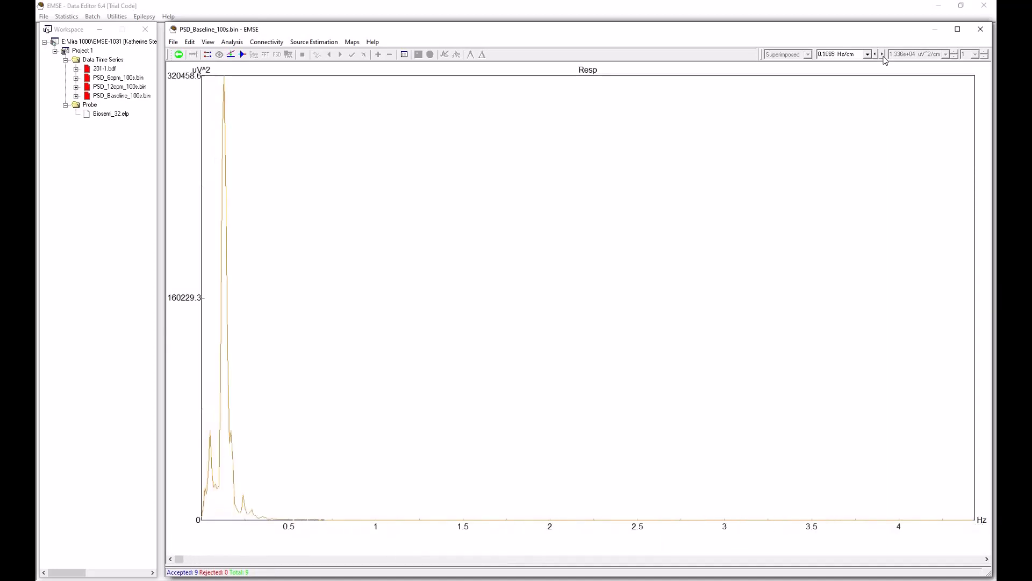
left_click(883, 55)
left_click(883, 55)
left_click(882, 55)
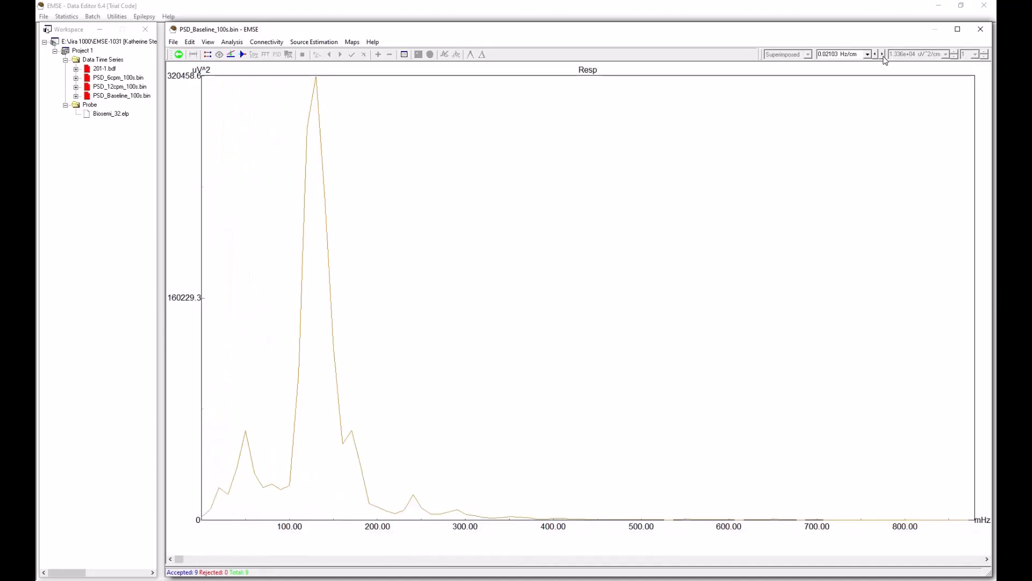
left_click(883, 55)
left_click(883, 55)
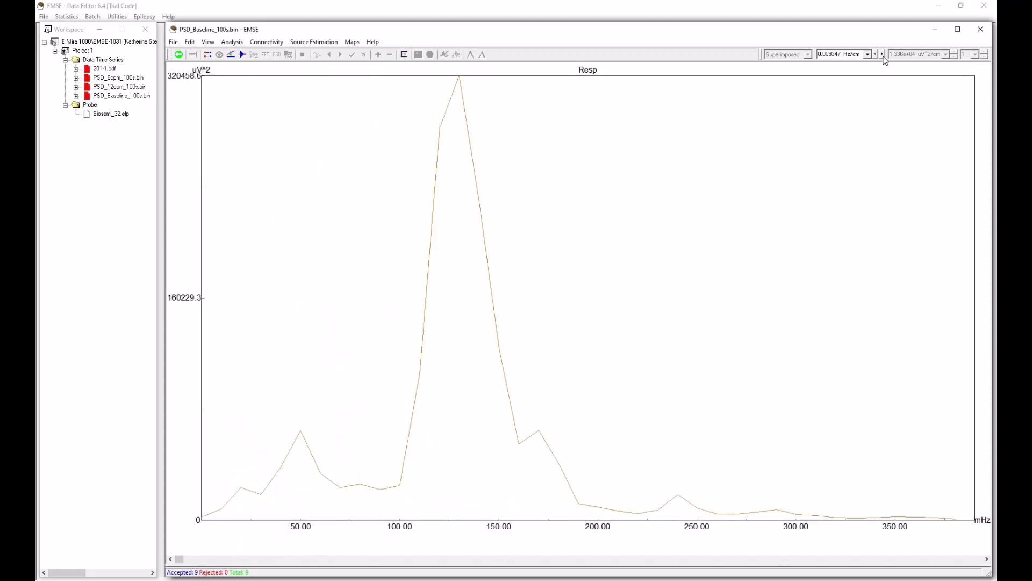
left_click(883, 55)
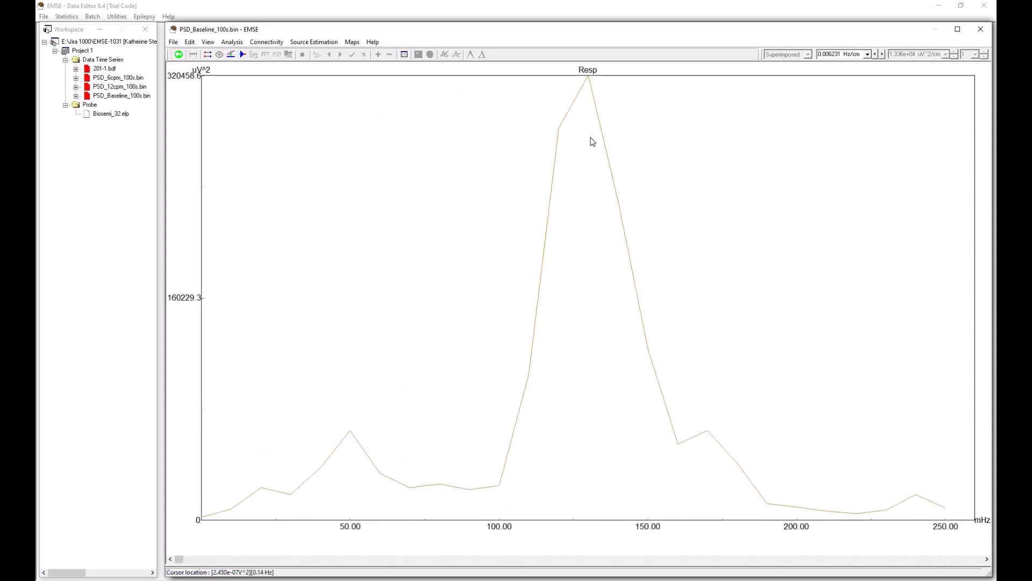
Step: Mark the highest peak of the Baseline Resp spectrum to read its frequency and compare it with the adjacent frequency bin
left_click(589, 139)
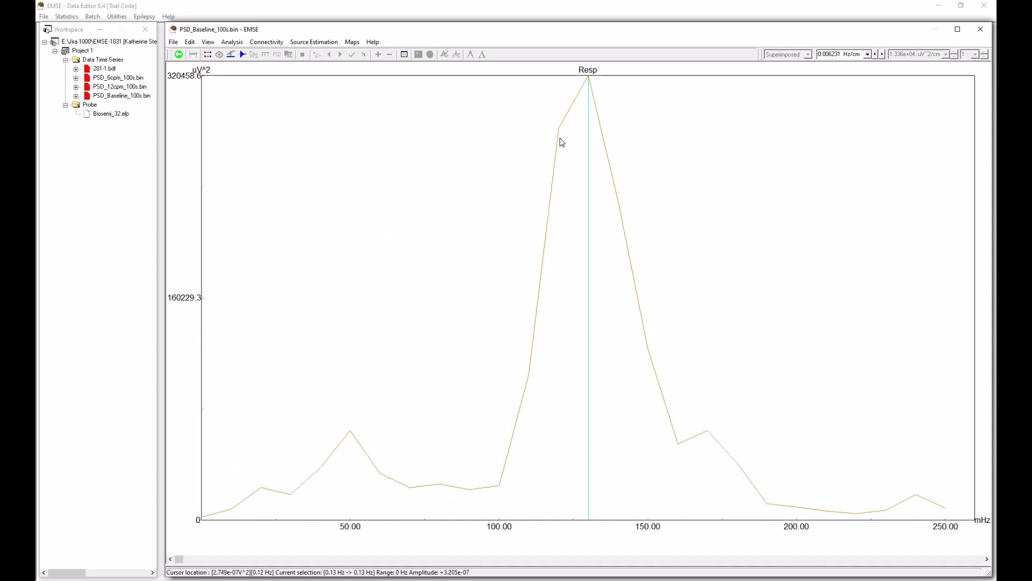
left_click_drag(560, 138, 584, 138)
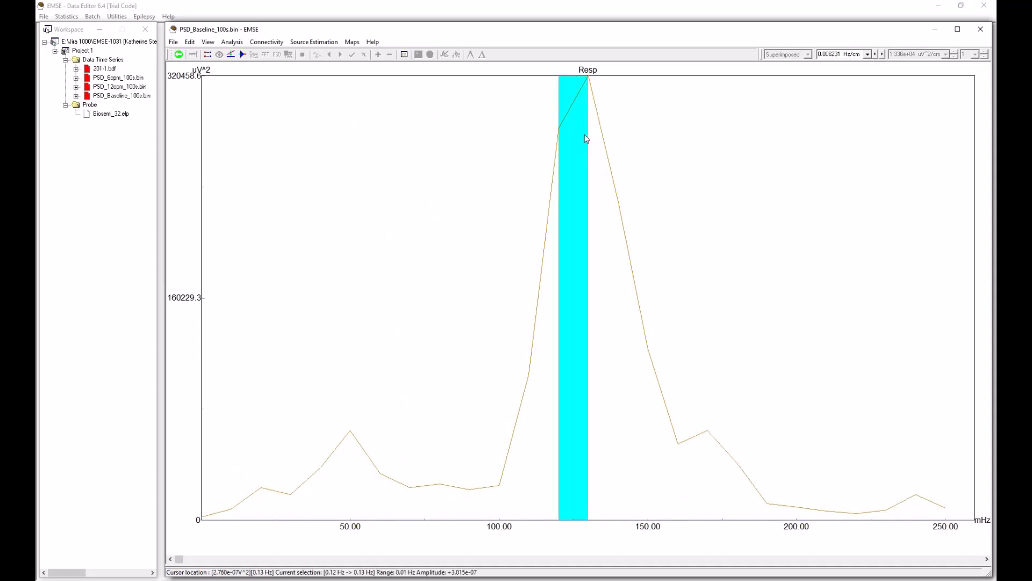
left_click(591, 137)
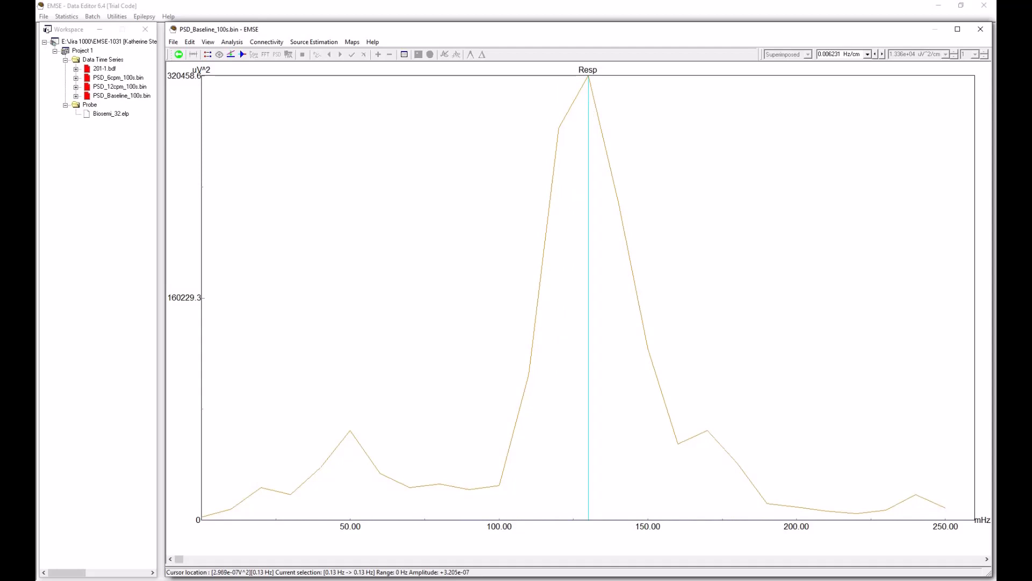
Step: Switch to Calculator, multiply the 0.13 Hz peak frequency by 60, and clear Calculator away from the spectrum
left_click_drag(263, 161, 605, 171)
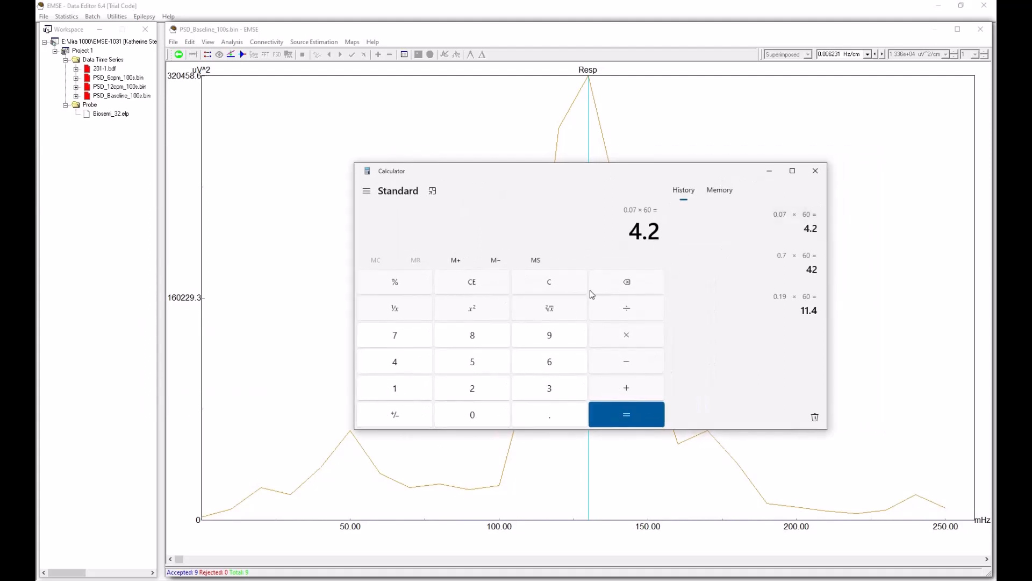
key("Escape")
type(".")
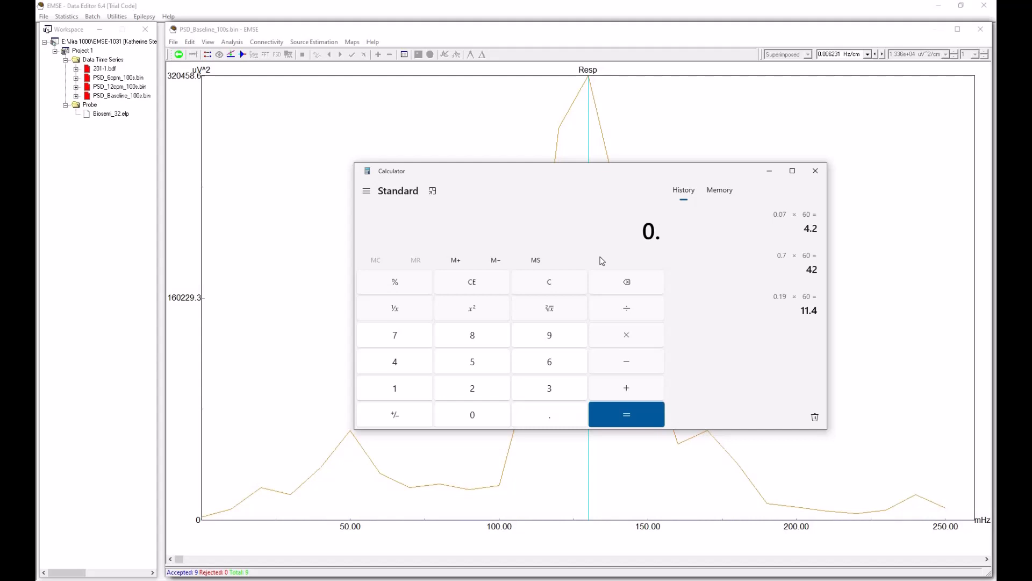
type("13 × 60")
key("Return")
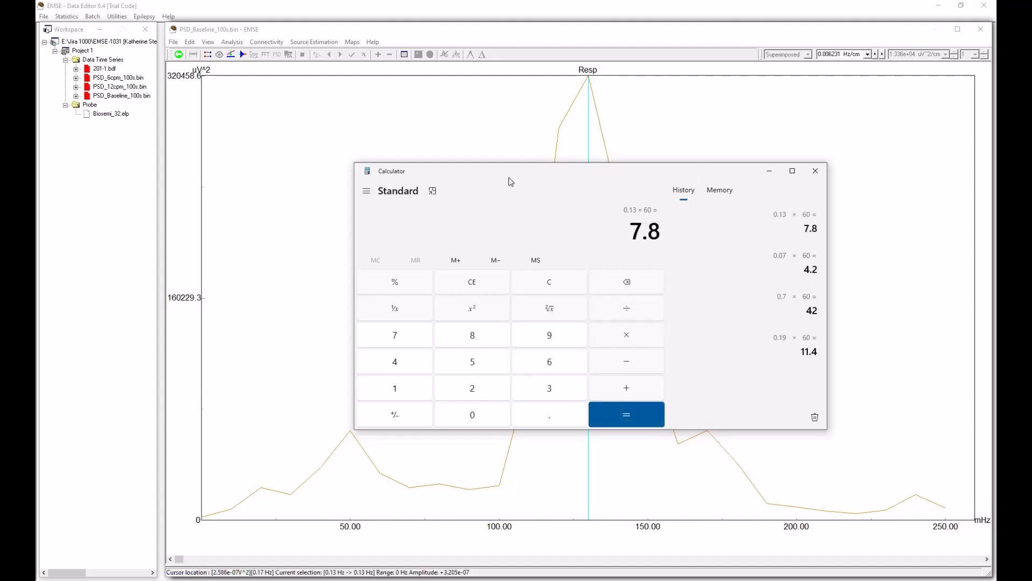
left_click_drag(508, 179, 317, 188)
left_click_drag(620, 180, 1, 159)
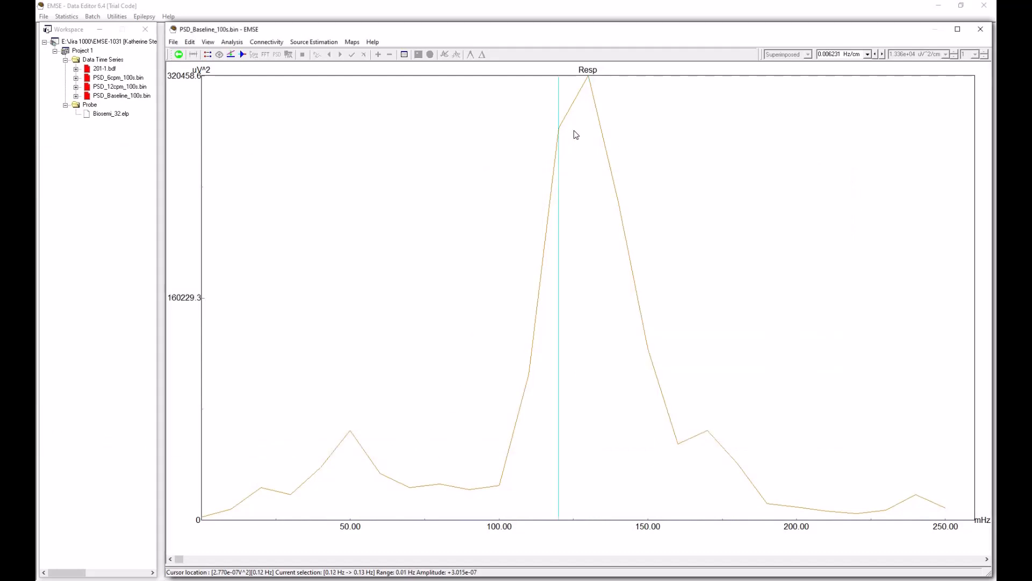
Step: Select the 0.12 to 0.13 Hz range around the peak of the Baseline Resp spectrum
left_click_drag(582, 133, 574, 184)
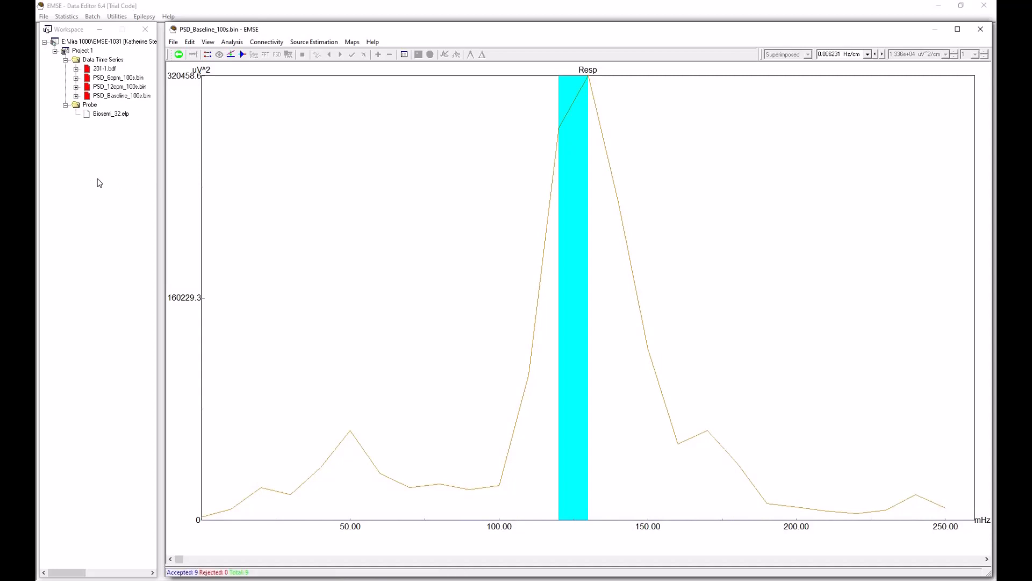
left_click(111, 136)
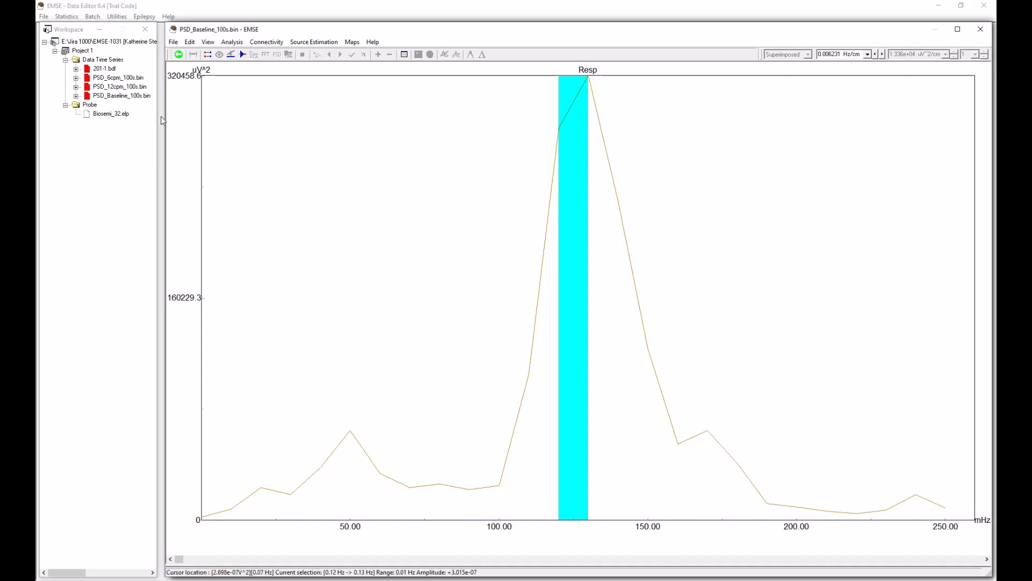
Step: Bring up the PSD_6cpm_100s.bin spectrum and unload PSD_Baseline_100s.bin and PSD_12cpm_100s.bin from the workspace
double_click(121, 96)
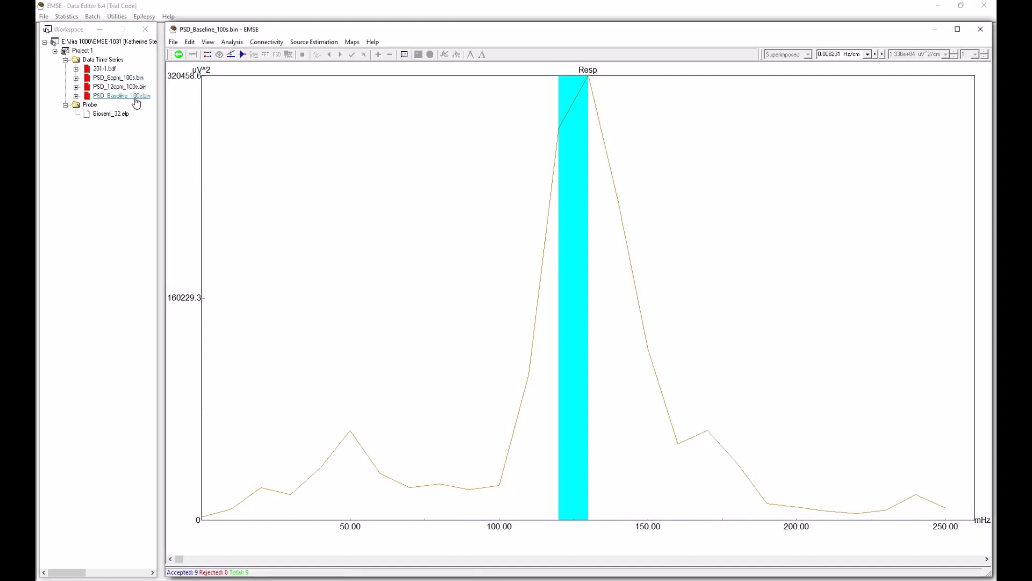
double_click(120, 79)
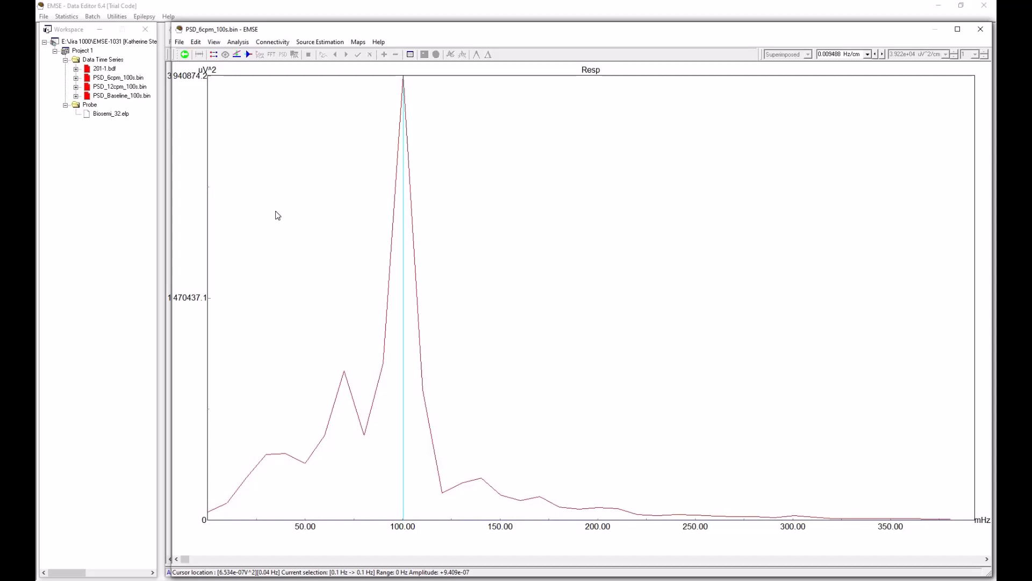
right_click(121, 101)
left_click(132, 110)
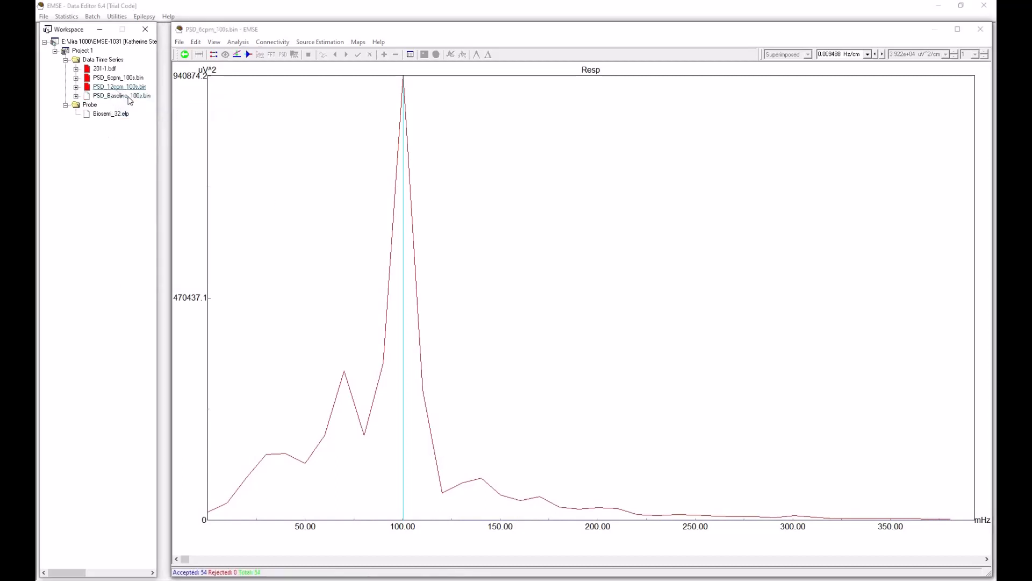
right_click(118, 88)
left_click(135, 103)
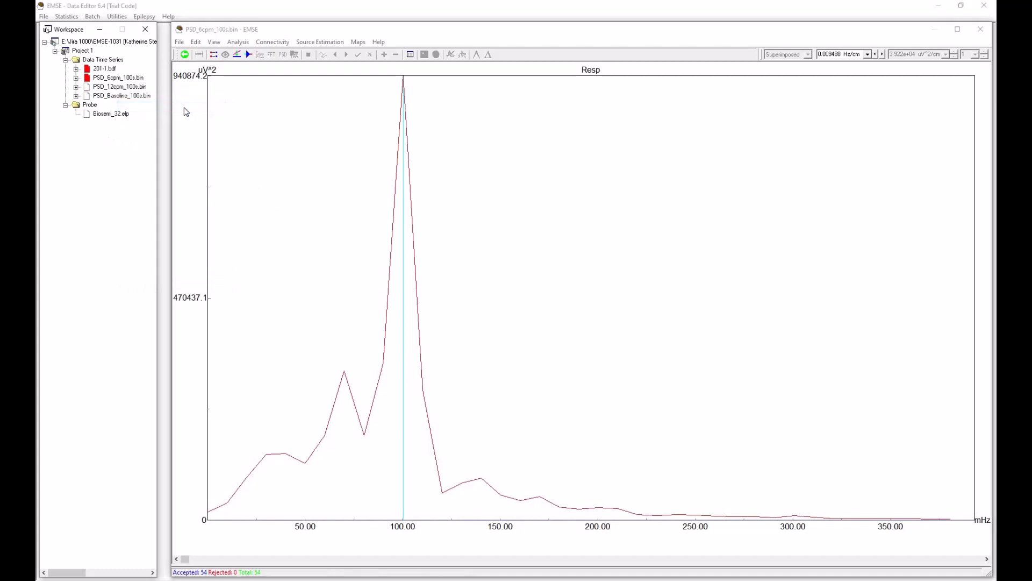
Step: Overlay the PSD_12cpm_100s.bin spectrum on the open 6cpm Resp spectrum
left_click(118, 80)
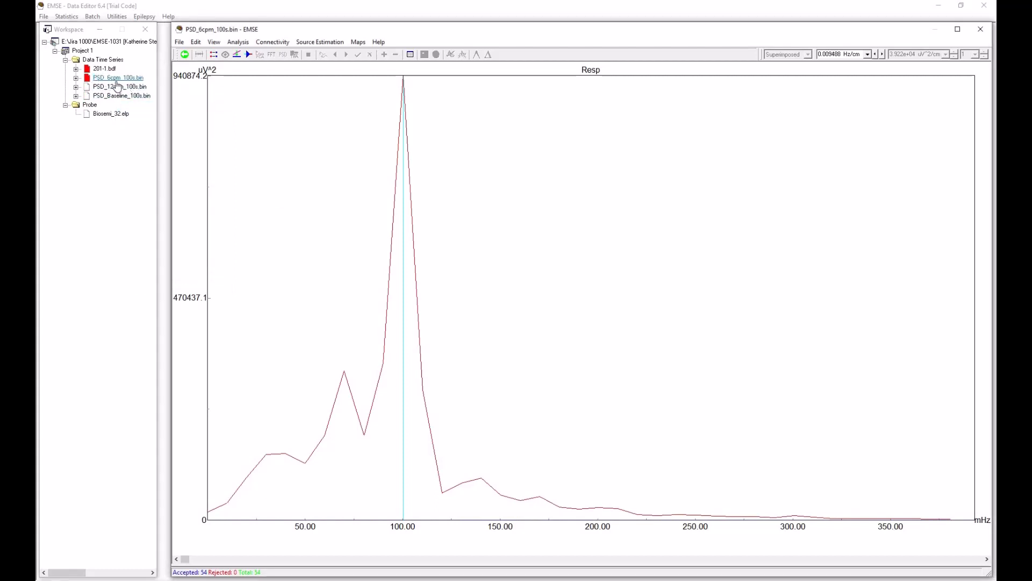
left_click(120, 88)
right_click(120, 89)
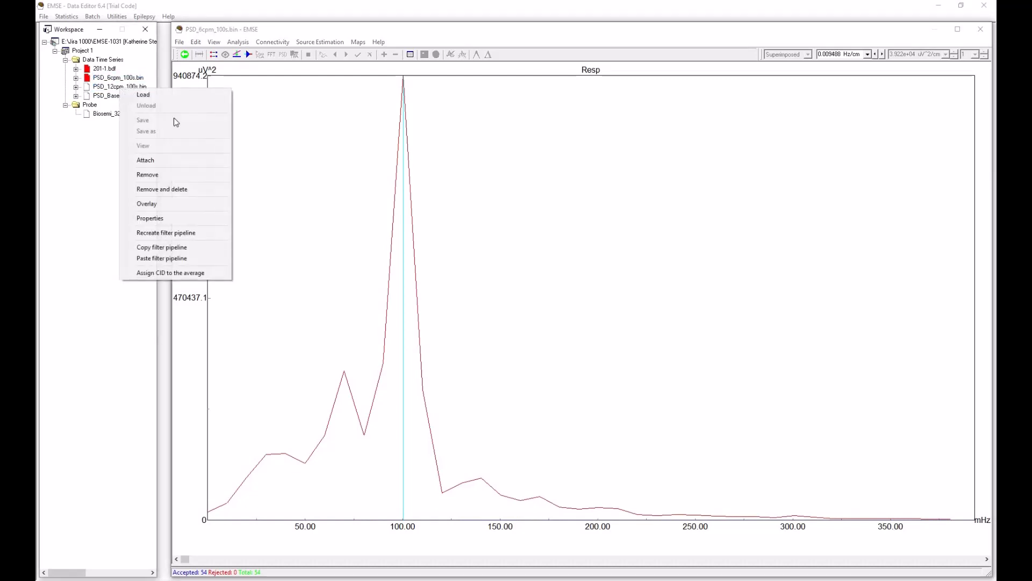
left_click(169, 203)
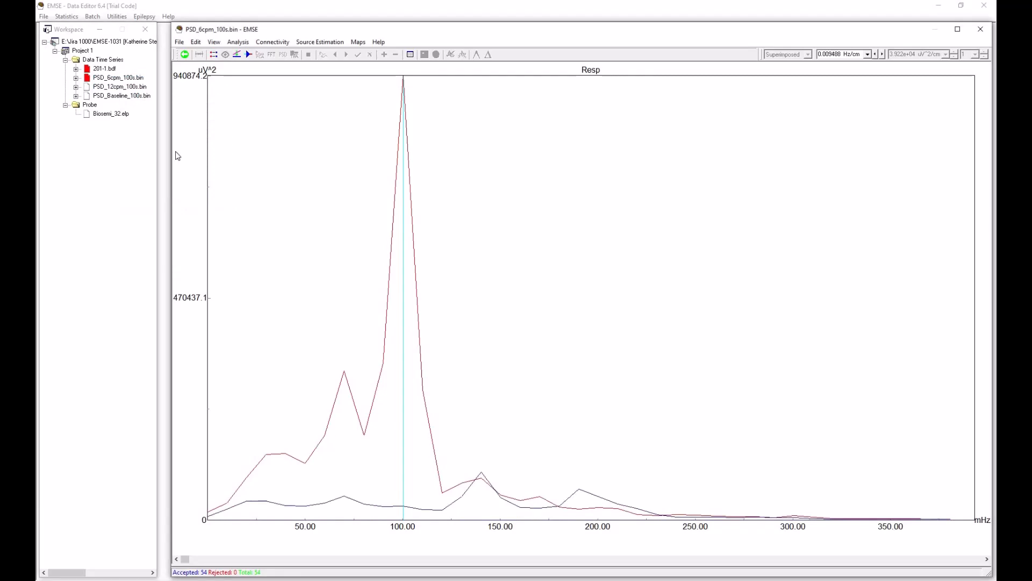
right_click(117, 88)
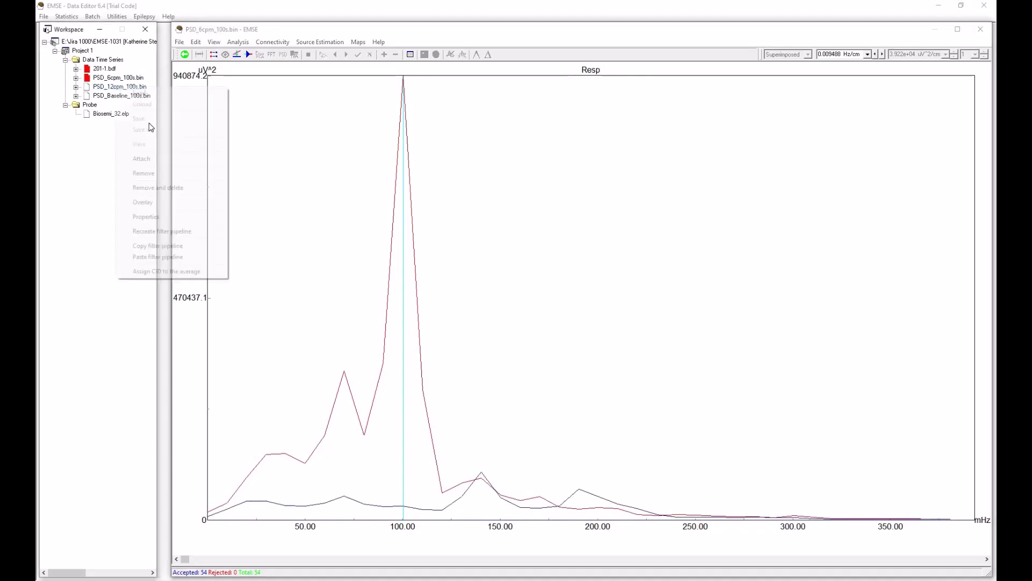
left_click(159, 205)
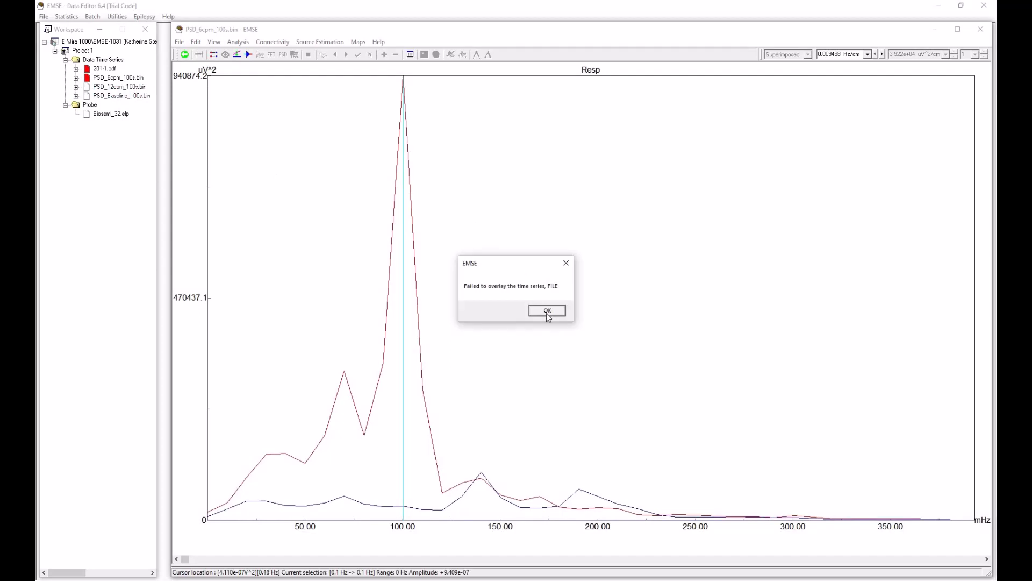
left_click(547, 312)
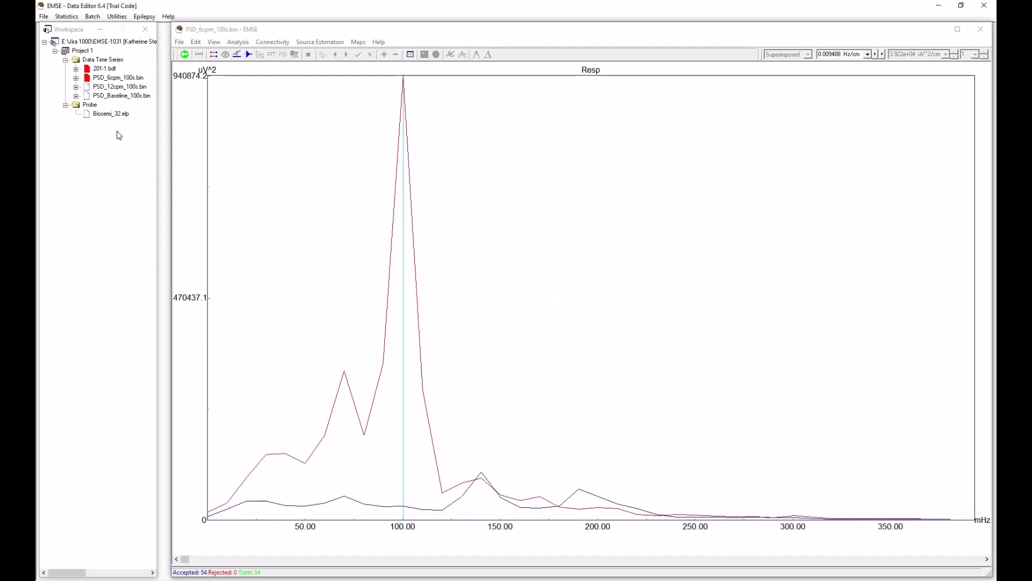
Step: Overlay the PSD_Baseline_100s.bin spectrum on the open 6cpm Resp spectrum
right_click(111, 99)
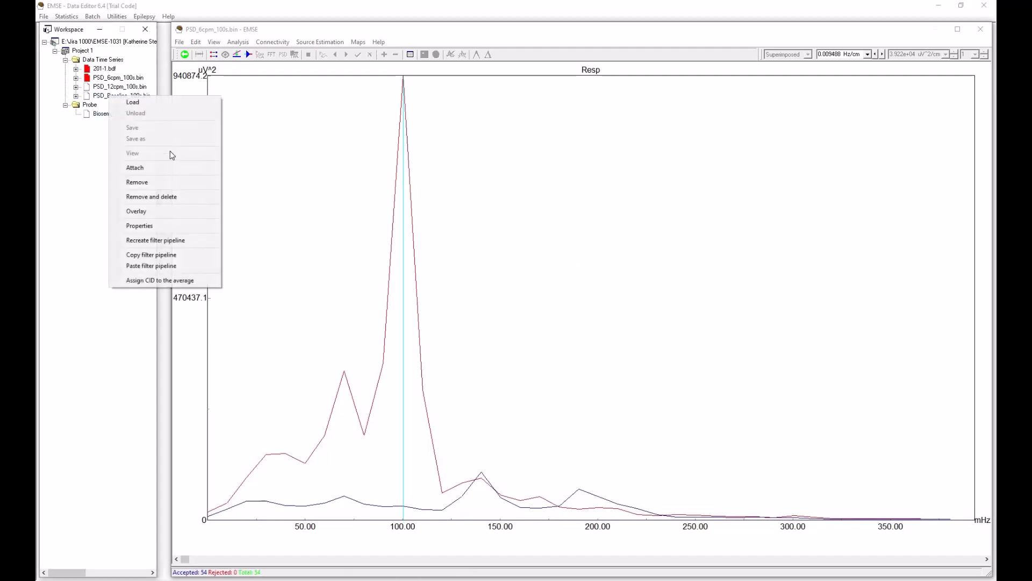
left_click(168, 210)
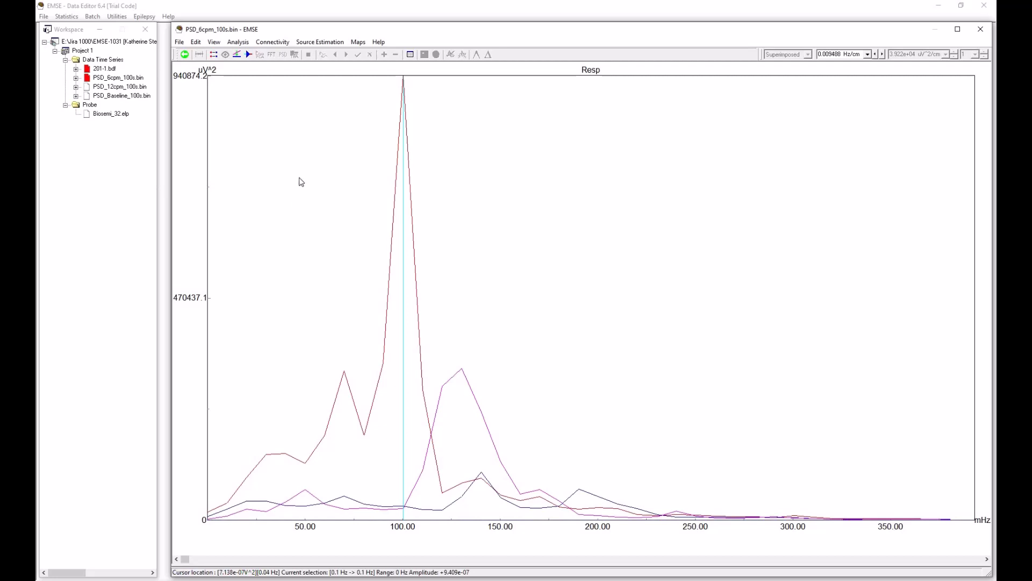
Step: Turn on the GSR1 channel alongside Resp in the time series display options of the 6cpm spectrum
left_click(214, 43)
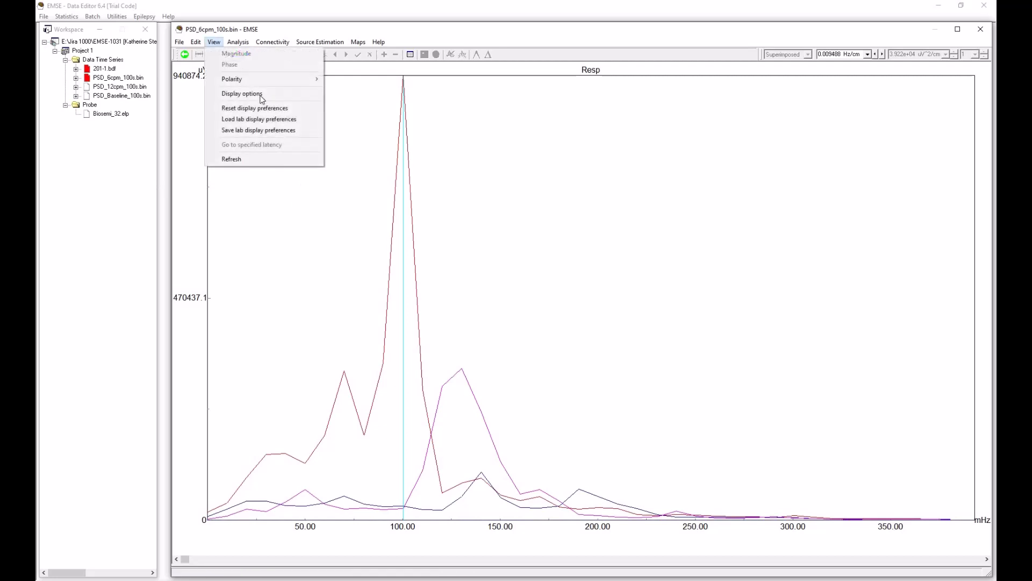
left_click(260, 97)
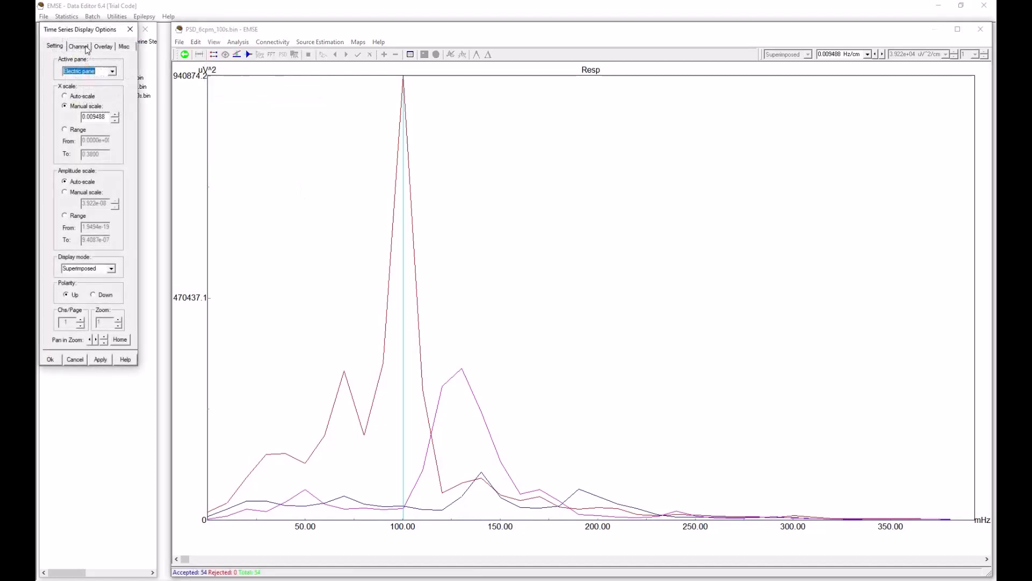
left_click(79, 47)
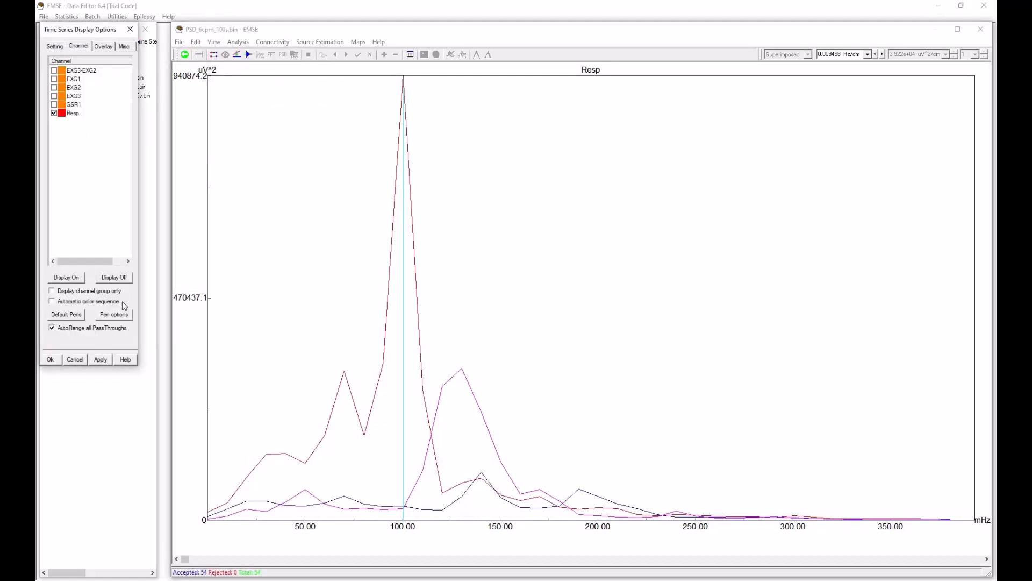
left_click(54, 105)
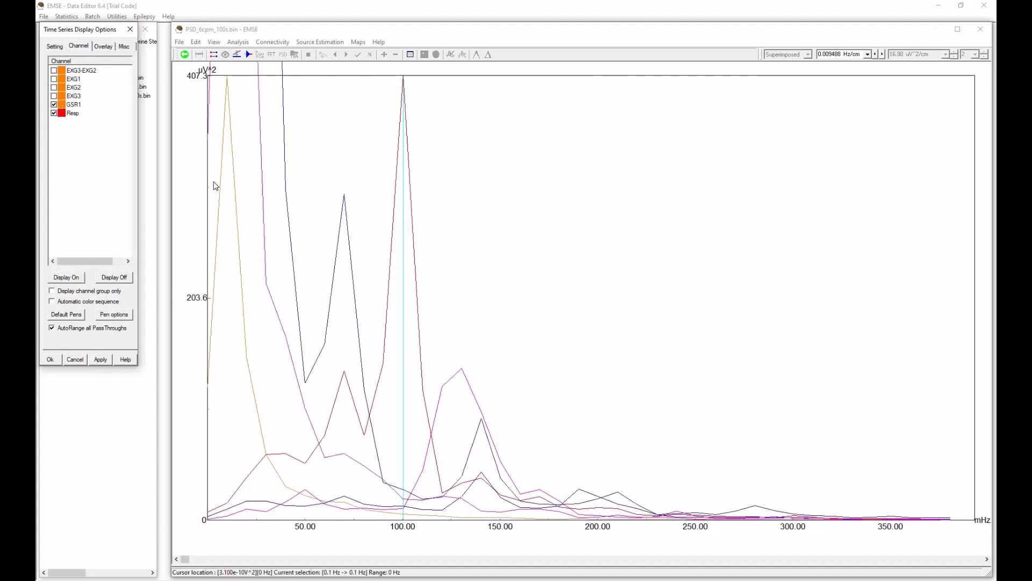
left_click(50, 359)
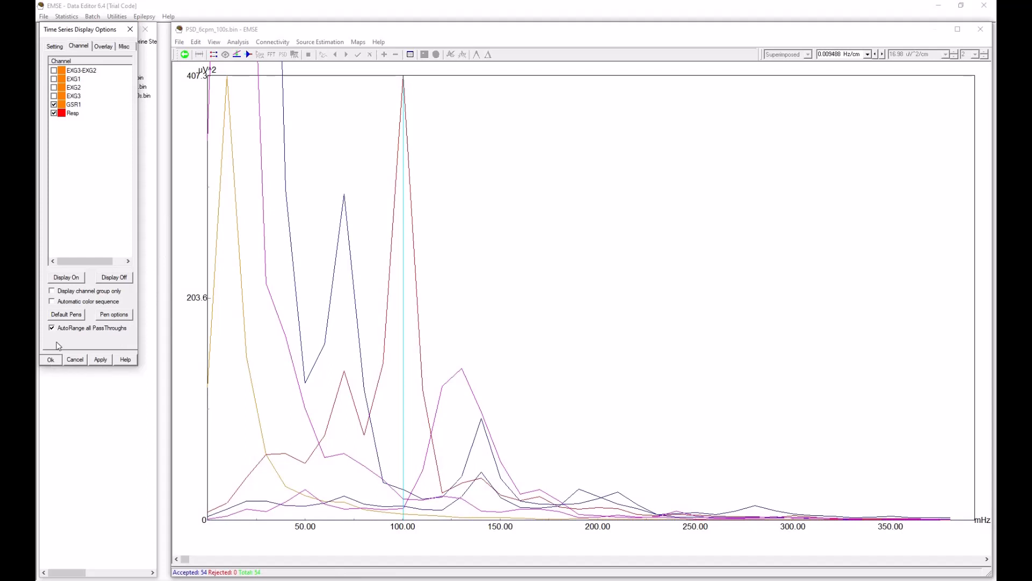
Step: Return the overlaid spectra to the chart recorder display and show only the GSR1 channel
left_click(185, 55)
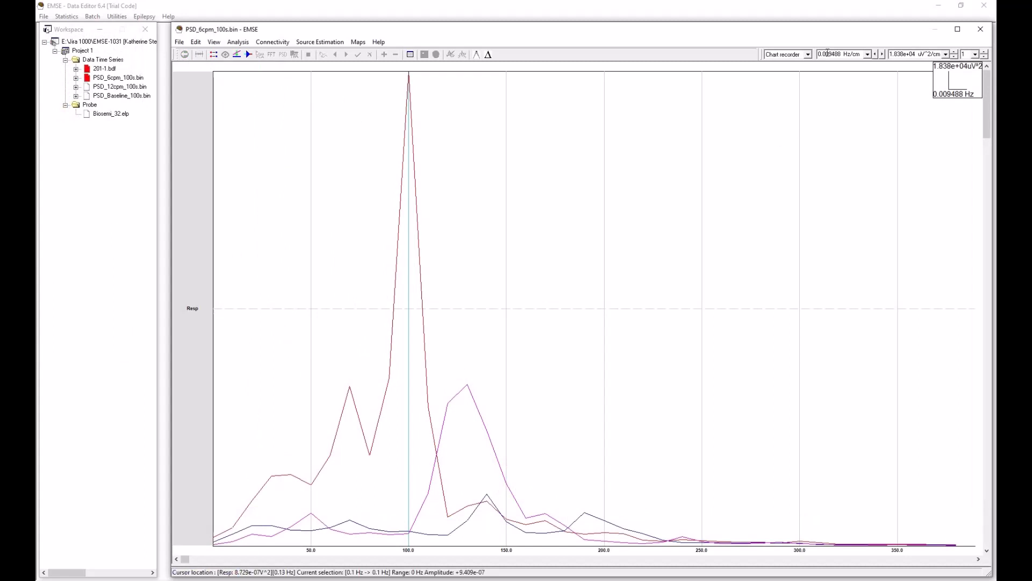
left_click(197, 43)
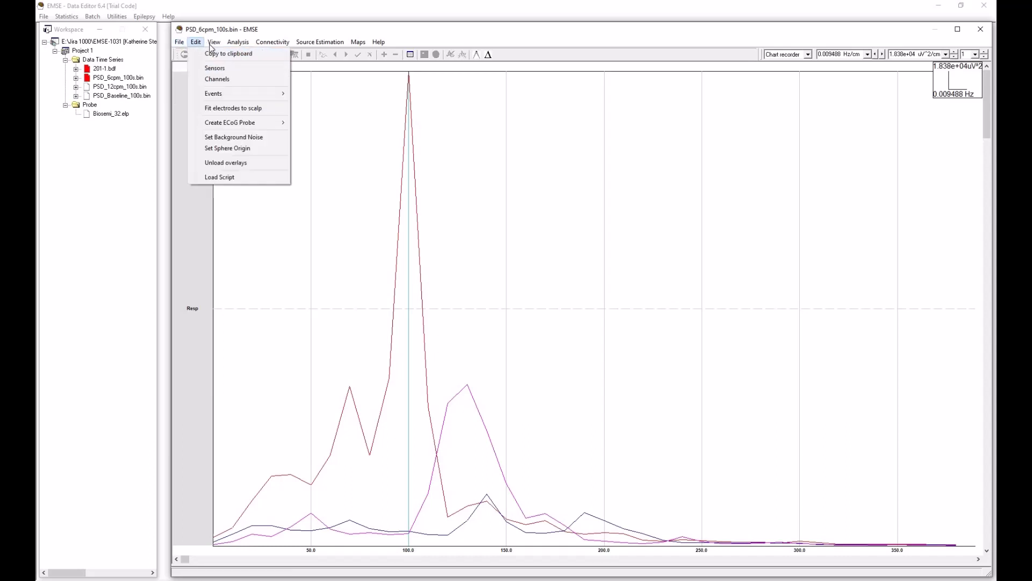
mouse_move(214, 42)
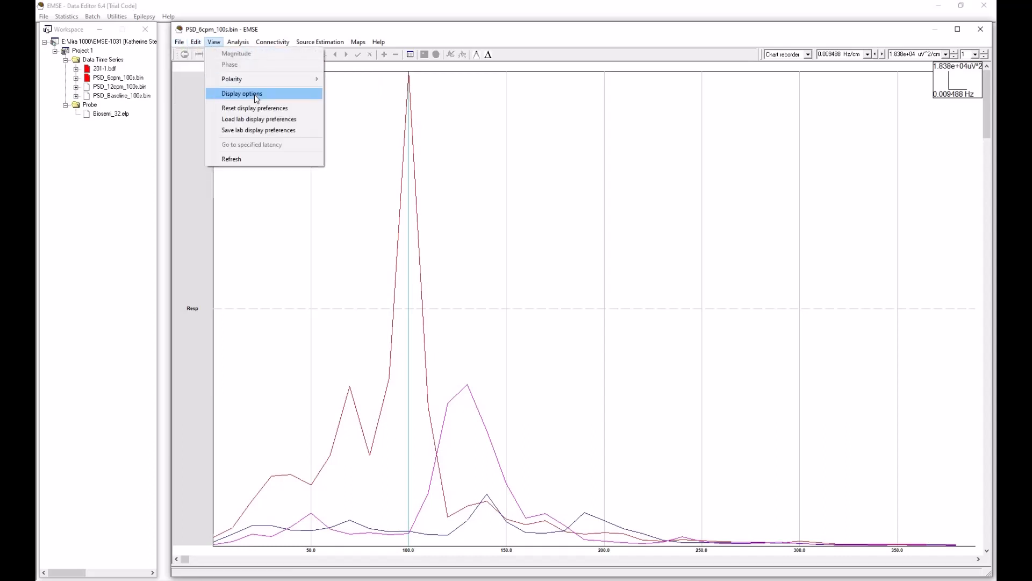
left_click(255, 95)
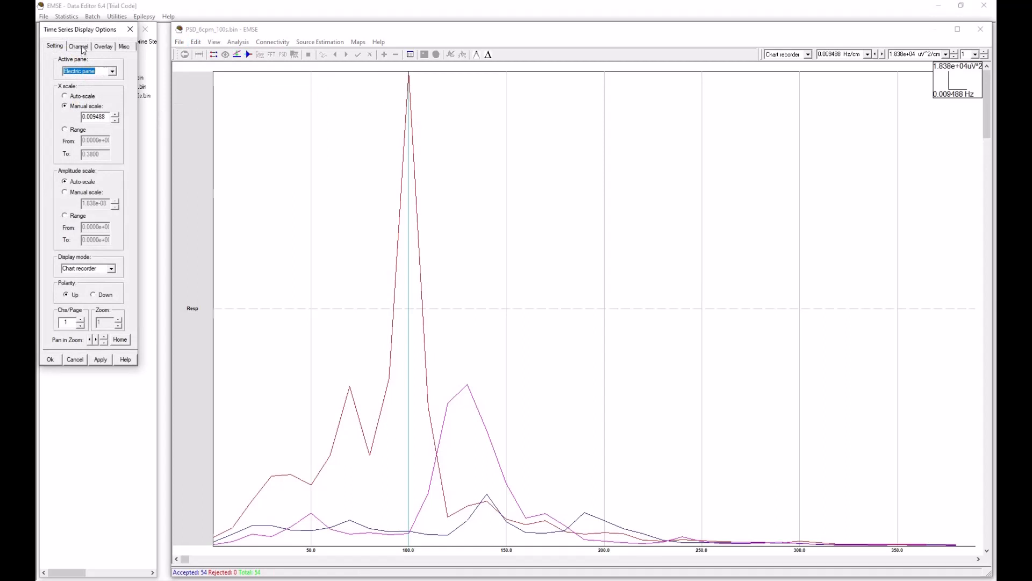
left_click(80, 46)
left_click(114, 277)
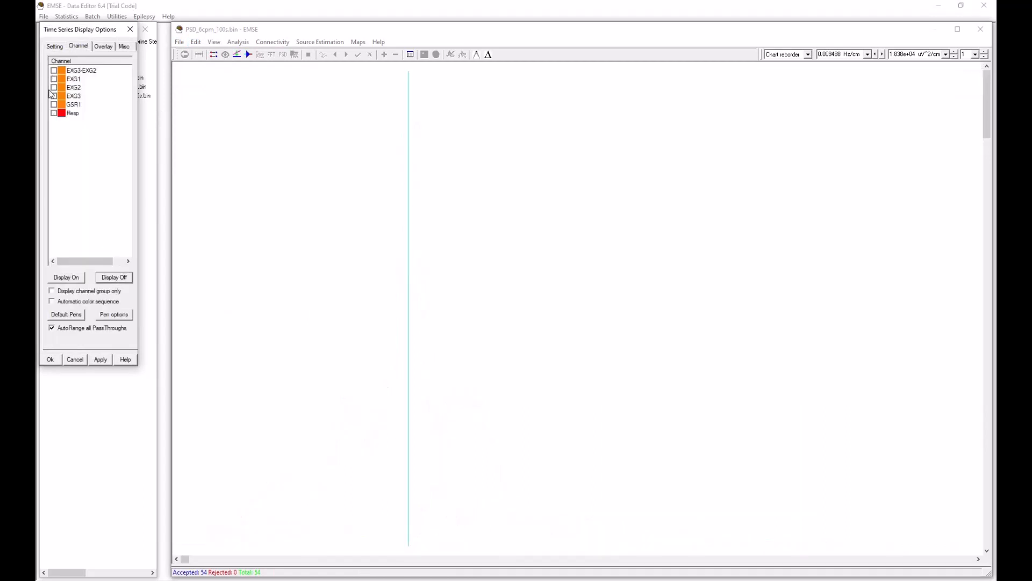
left_click(53, 113)
left_click(54, 105)
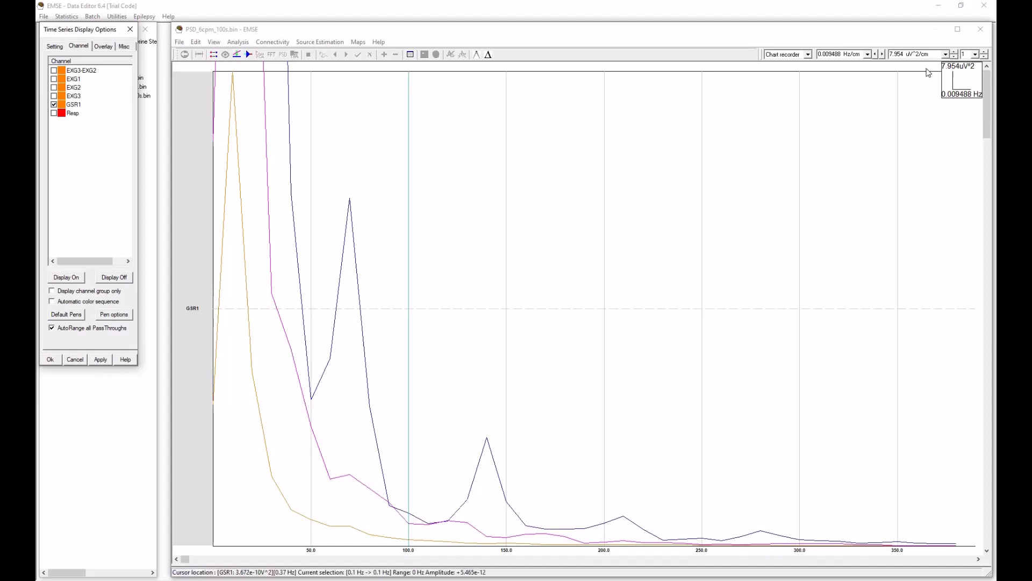
Step: Set the scales to 0.006325 Hz/cm and 40.28 uV^2/cm, then turn AutoRange all PassThroughs off and back on
left_click(883, 54)
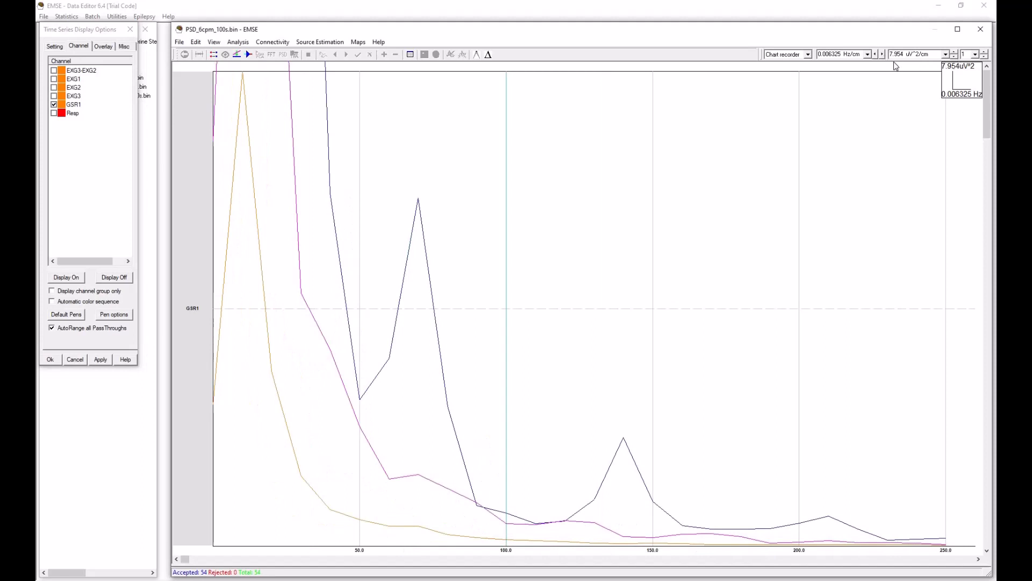
left_click(954, 57)
left_click(954, 57)
left_click(954, 57)
left_click(954, 57)
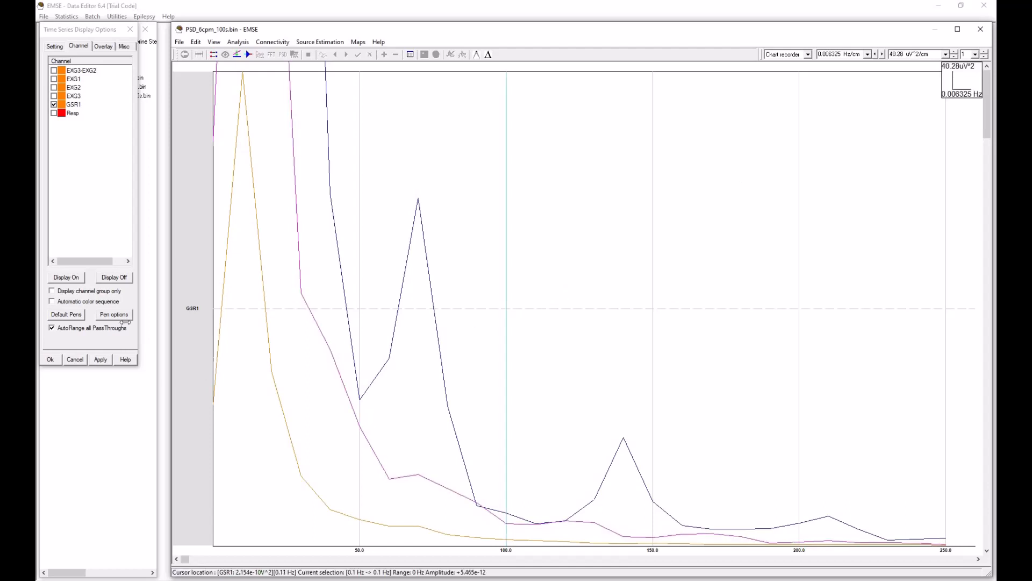
left_click(52, 329)
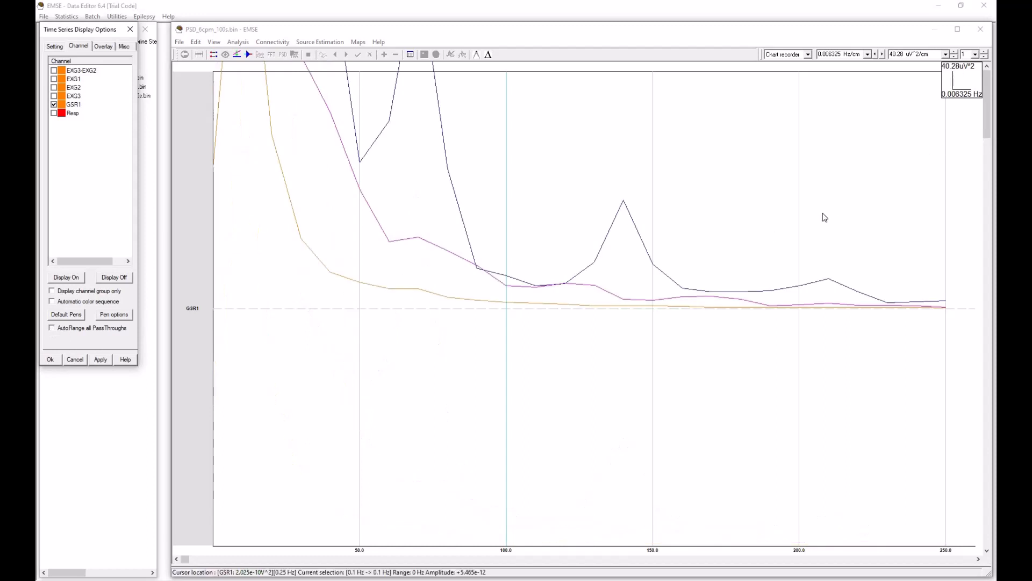
left_click(51, 329)
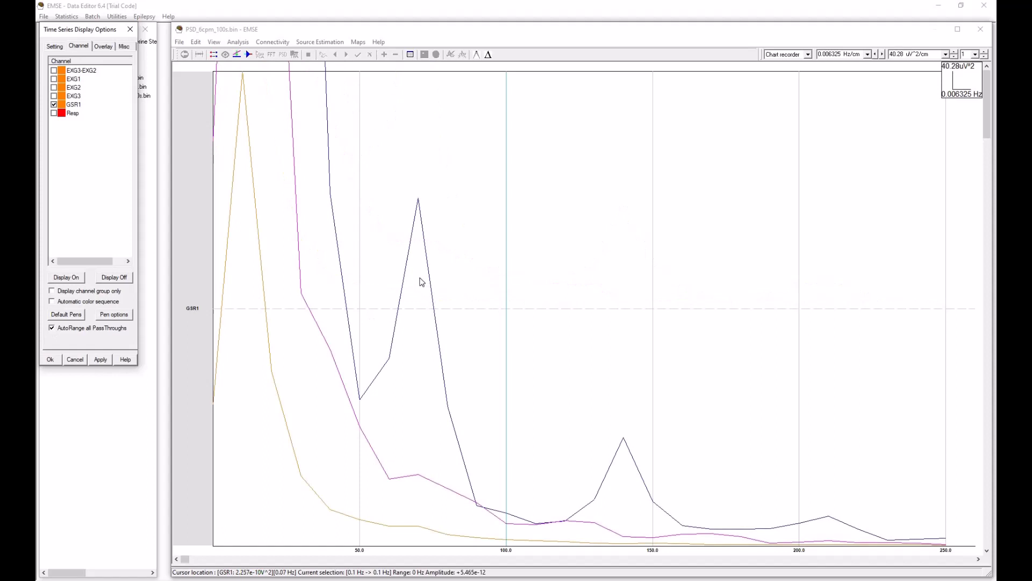
Step: Place the cursor on the dark blue GSR1 trace's peaks at 0.07 Hz and 0.14 Hz, checking the overlay colours to identify its file
left_click(420, 279)
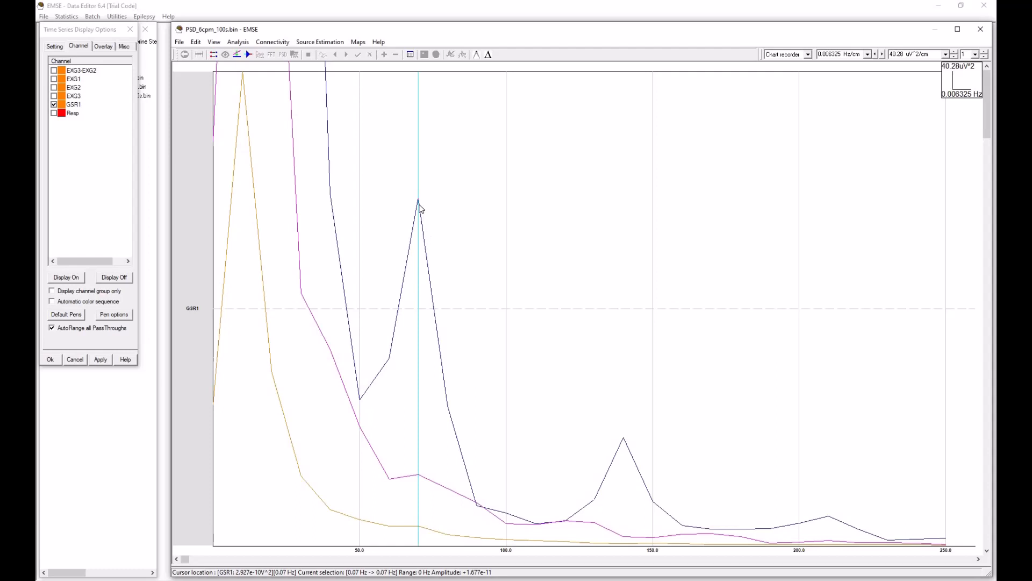
left_click(102, 47)
left_click_drag(83, 33, 648, 115)
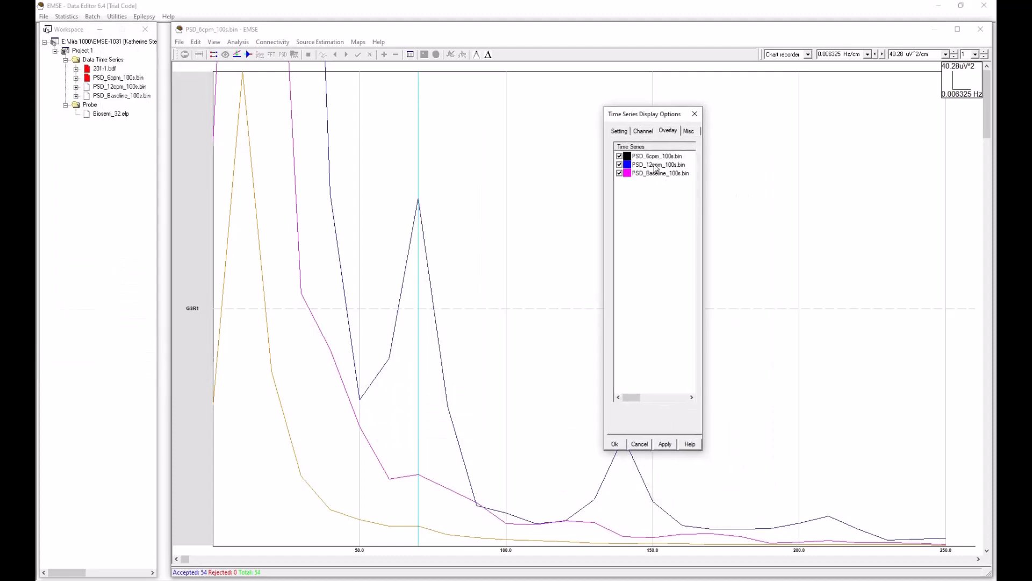
left_click_drag(687, 115, 808, 118)
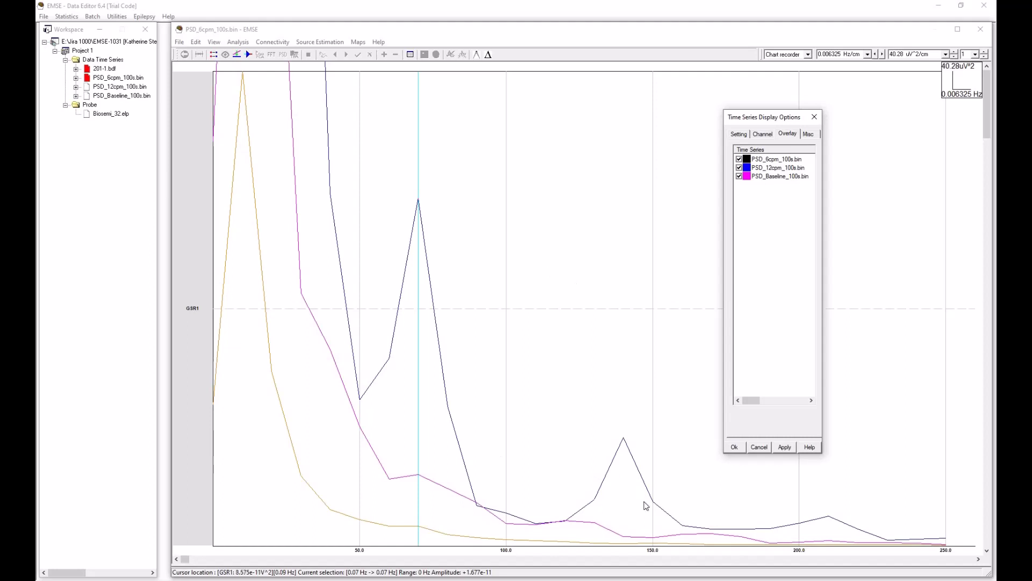
left_click(625, 460)
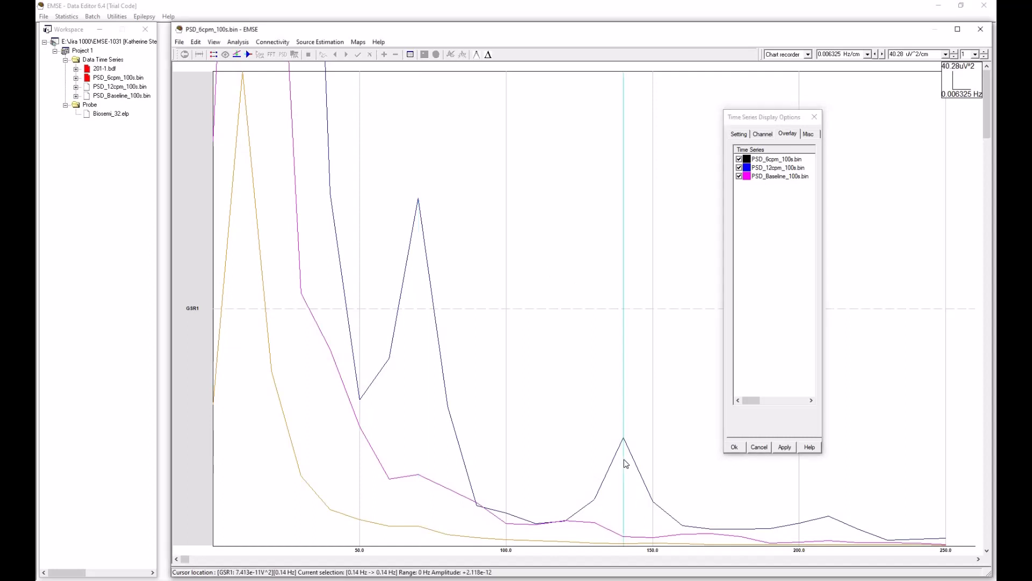